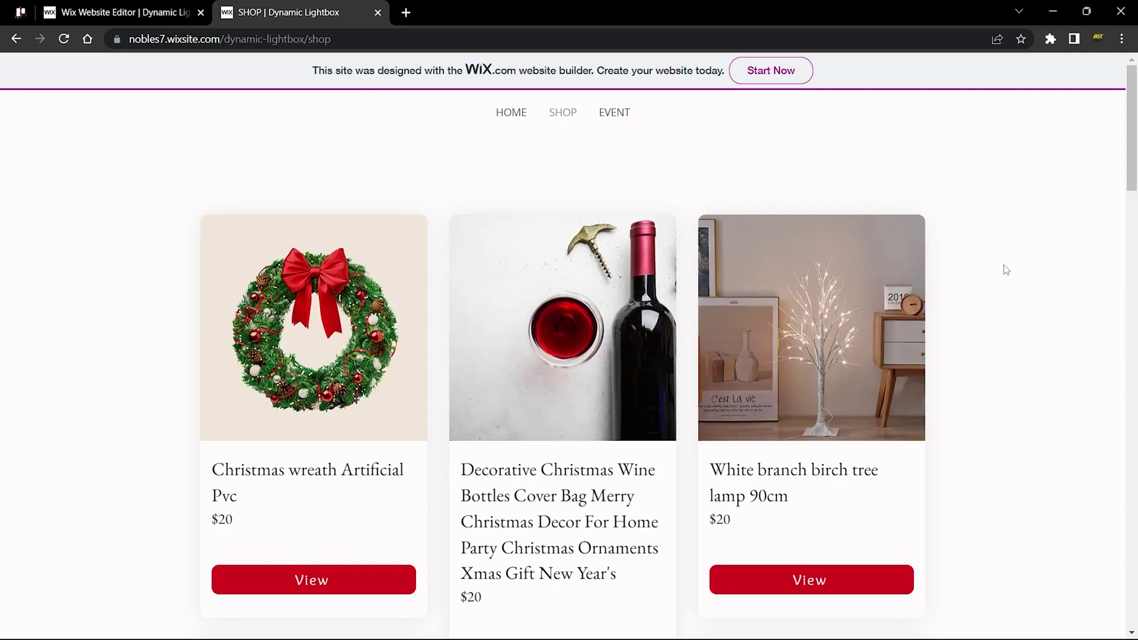
- On the live shop page, open and close the wine and birch tree lamp lightboxes via View
scroll(1006, 270, down, 1)
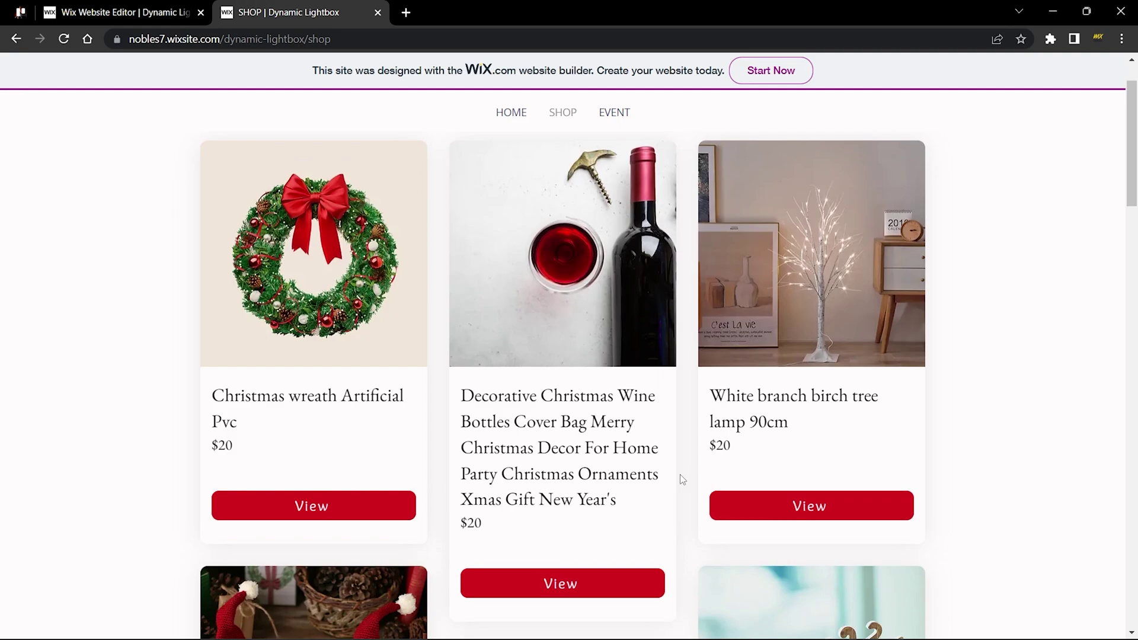
click(566, 584)
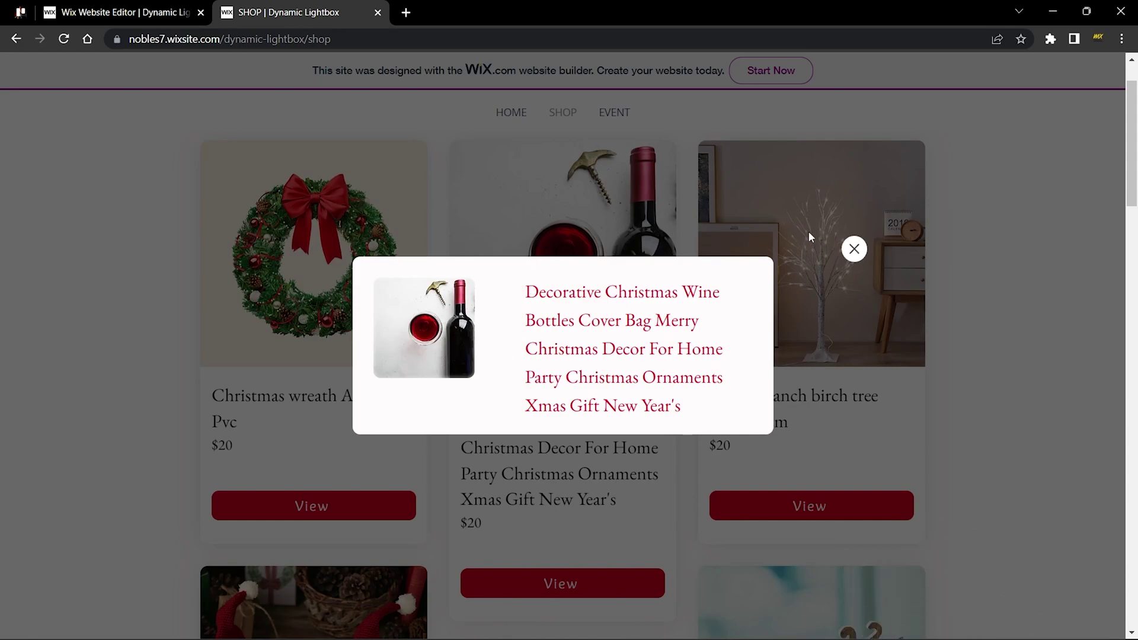
click(855, 249)
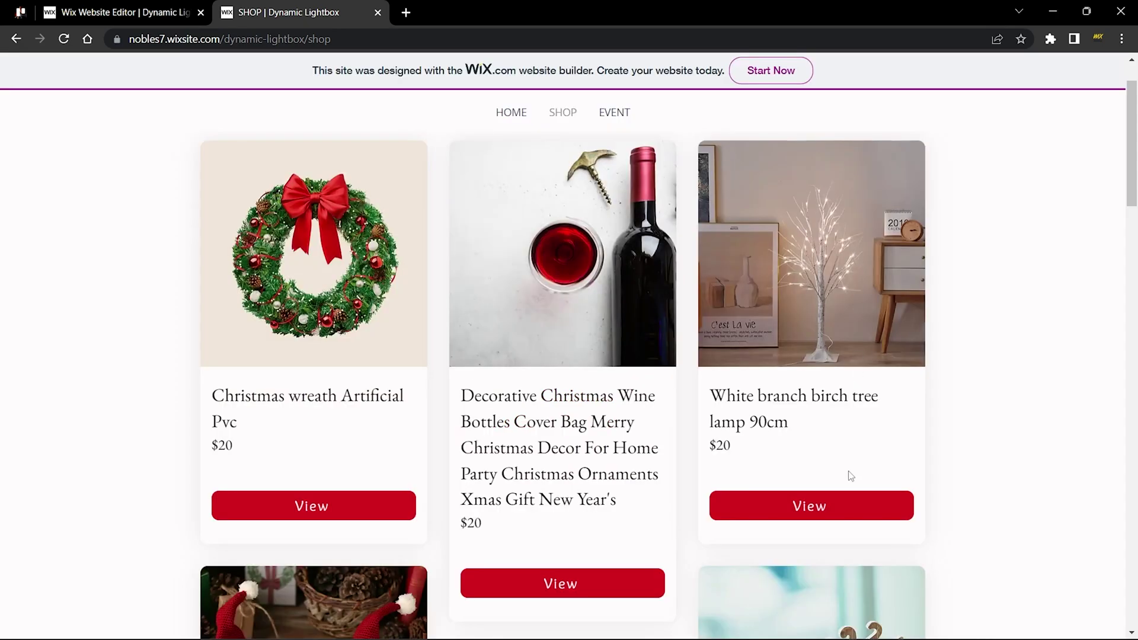
click(848, 508)
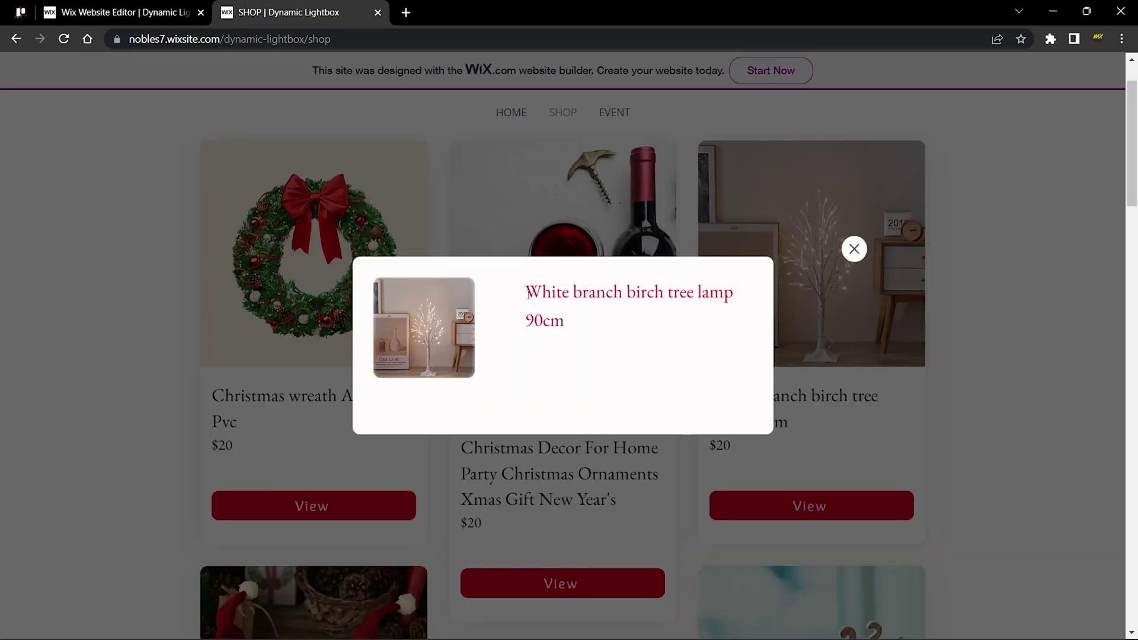
click(854, 249)
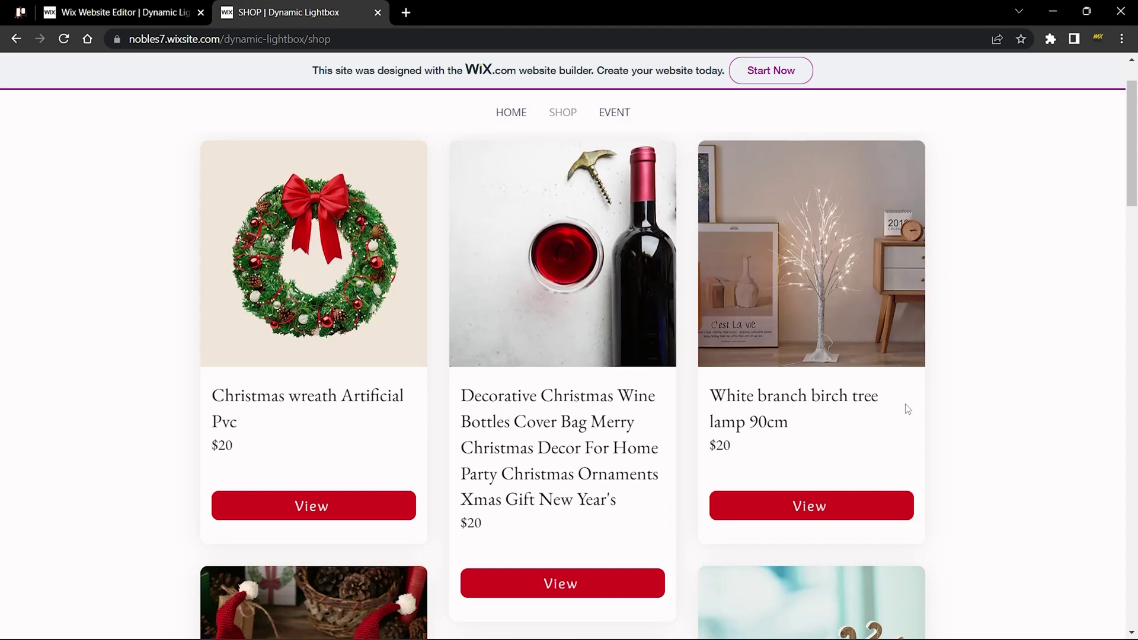
scroll(995, 410, up, 1)
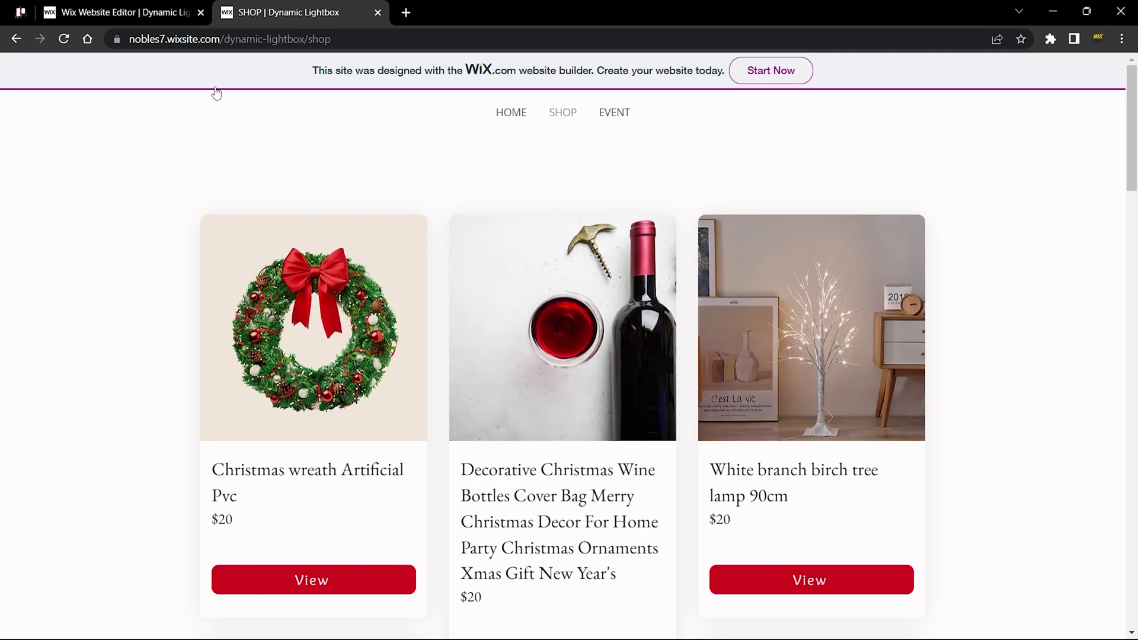
- Back in the editor, navigate to the SHOP page through Pages & Menu
click(142, 6)
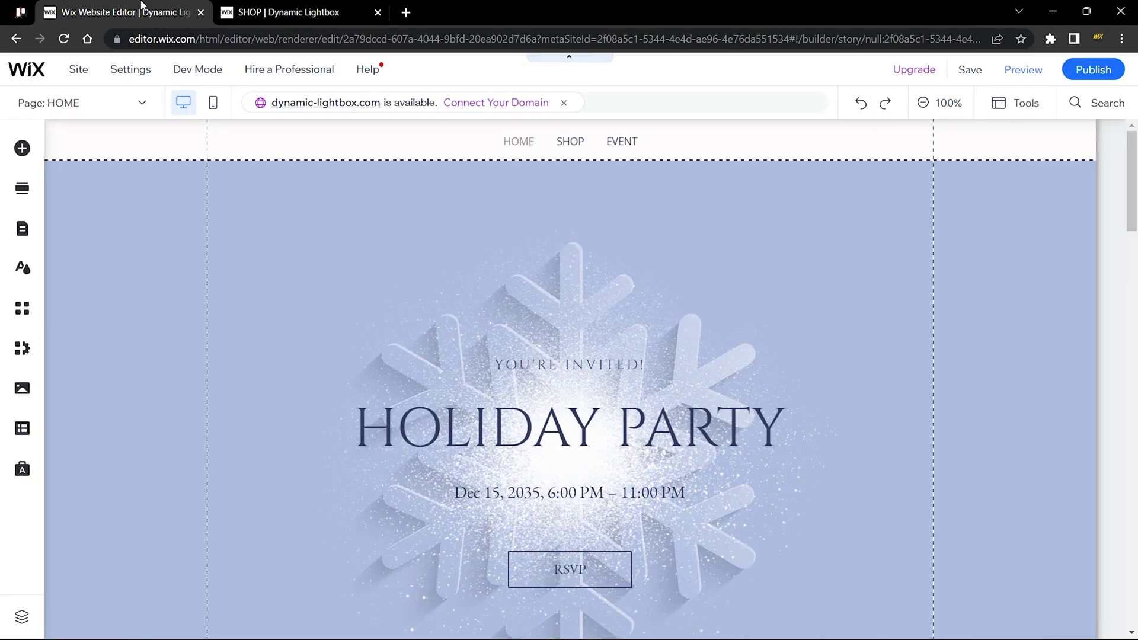
click(22, 229)
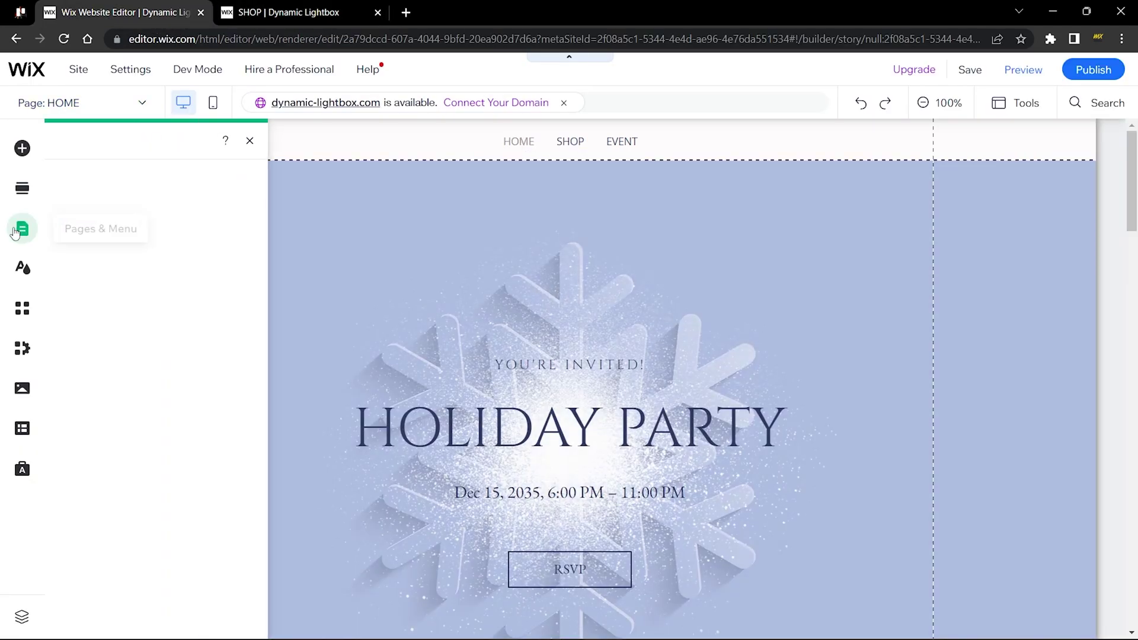
click(311, 246)
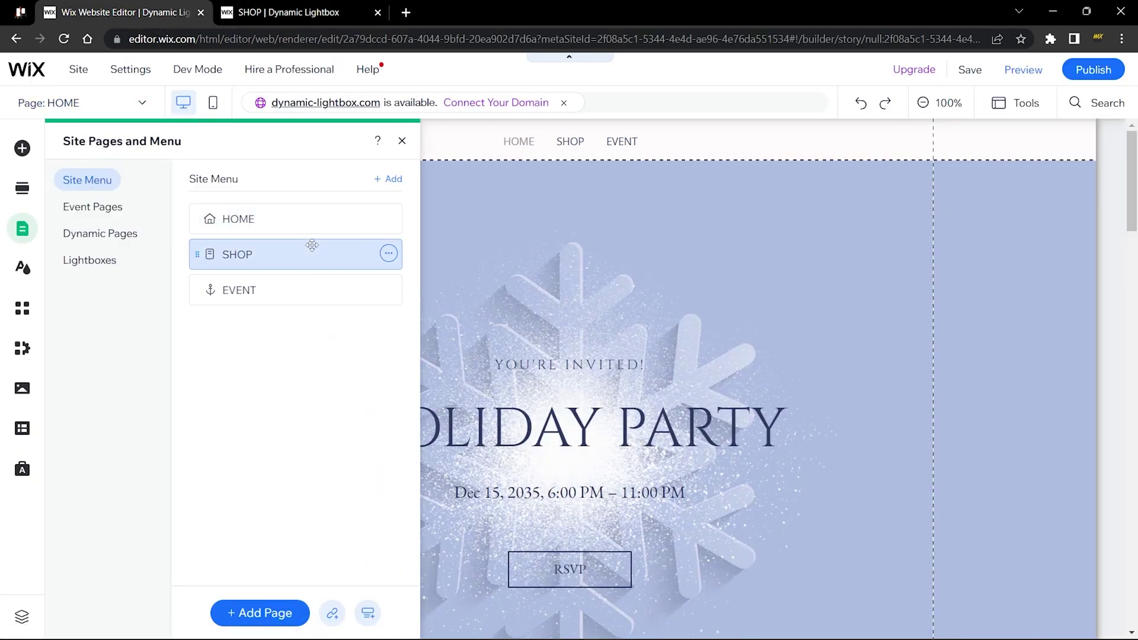
click(402, 140)
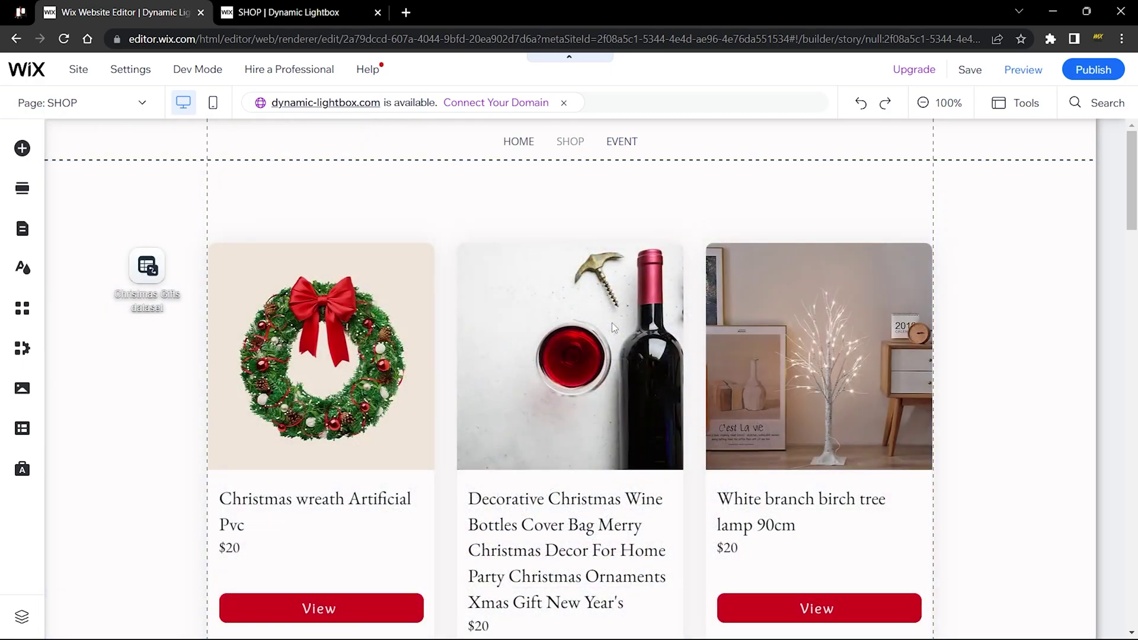
- Select the Christmas Gifts dataset and open its content with Manage Content
click(612, 327)
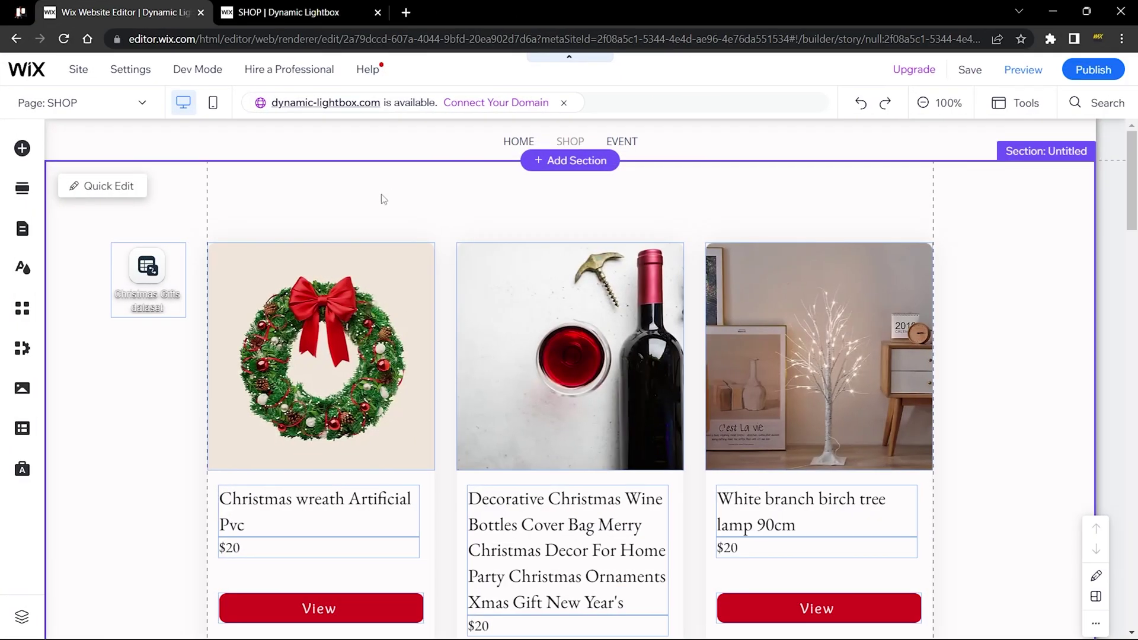
click(417, 311)
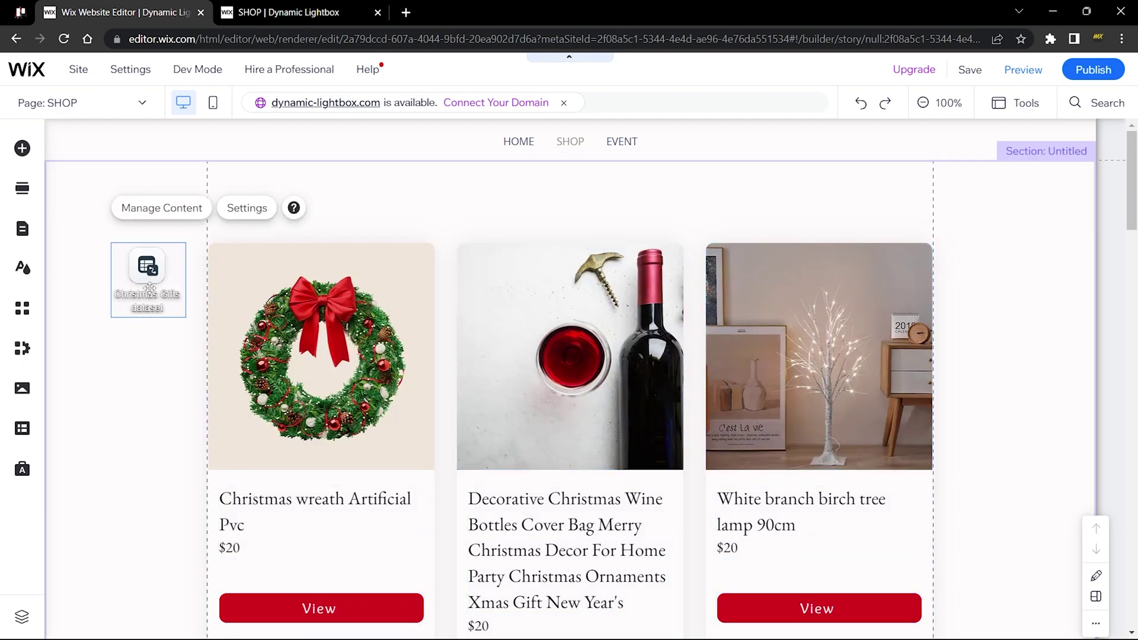
click(457, 308)
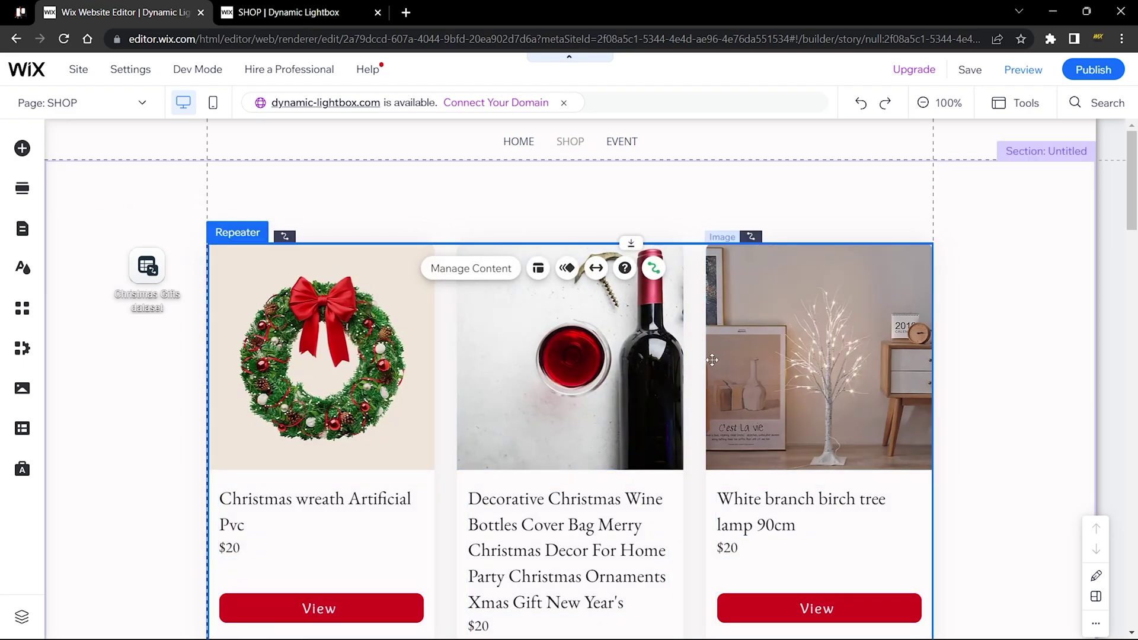
click(147, 270)
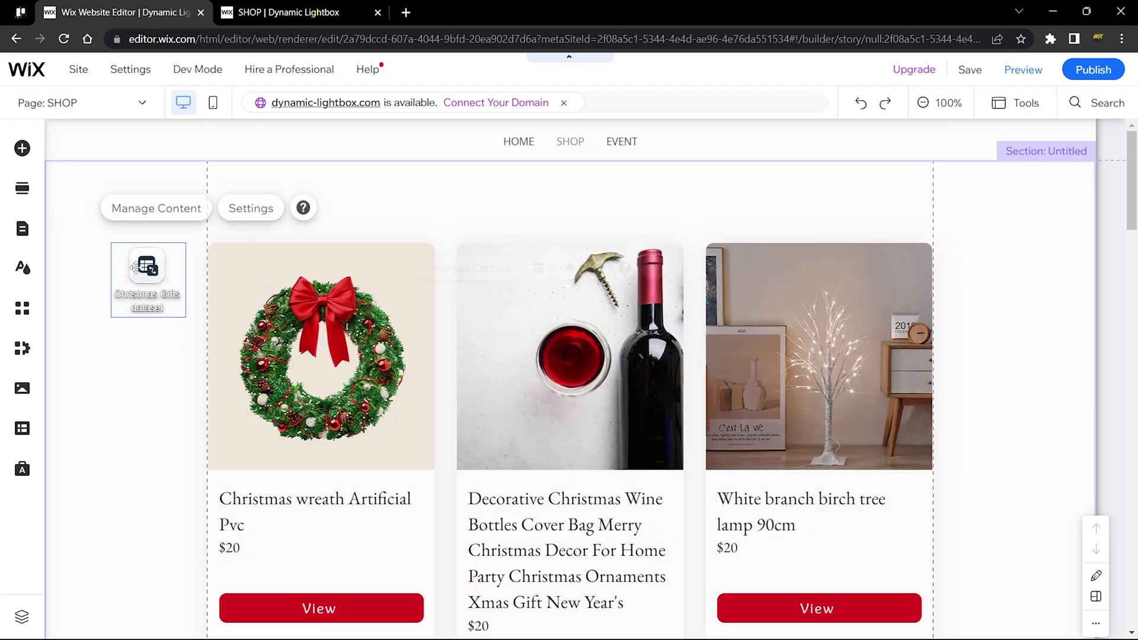
click(169, 214)
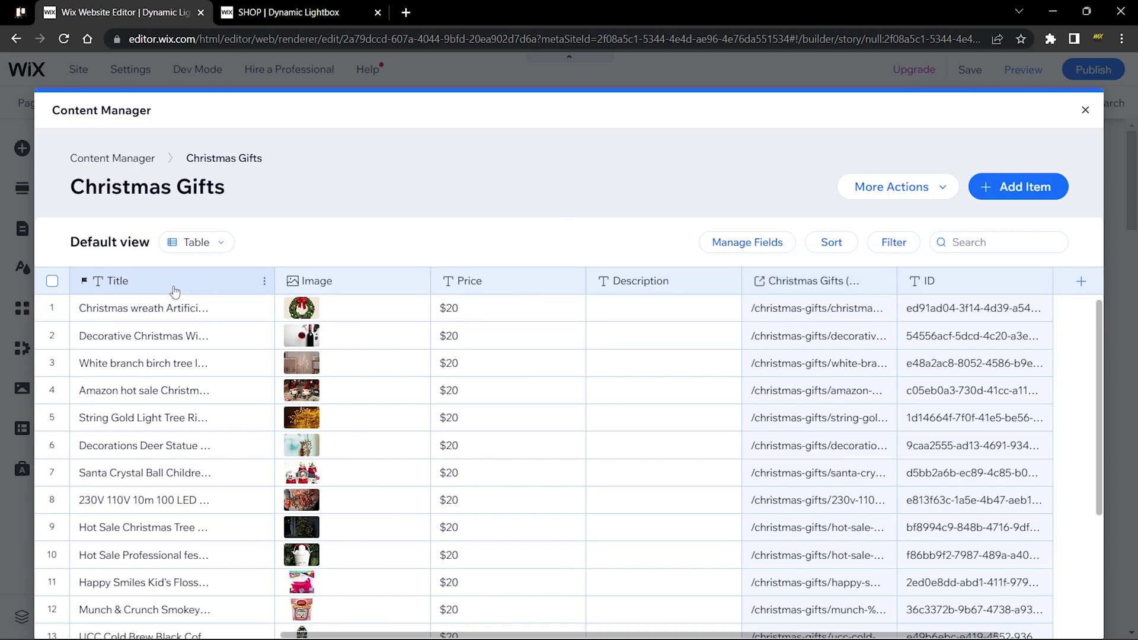
- Close the Christmas Gifts collection table to return to the SHOP page
click(1085, 110)
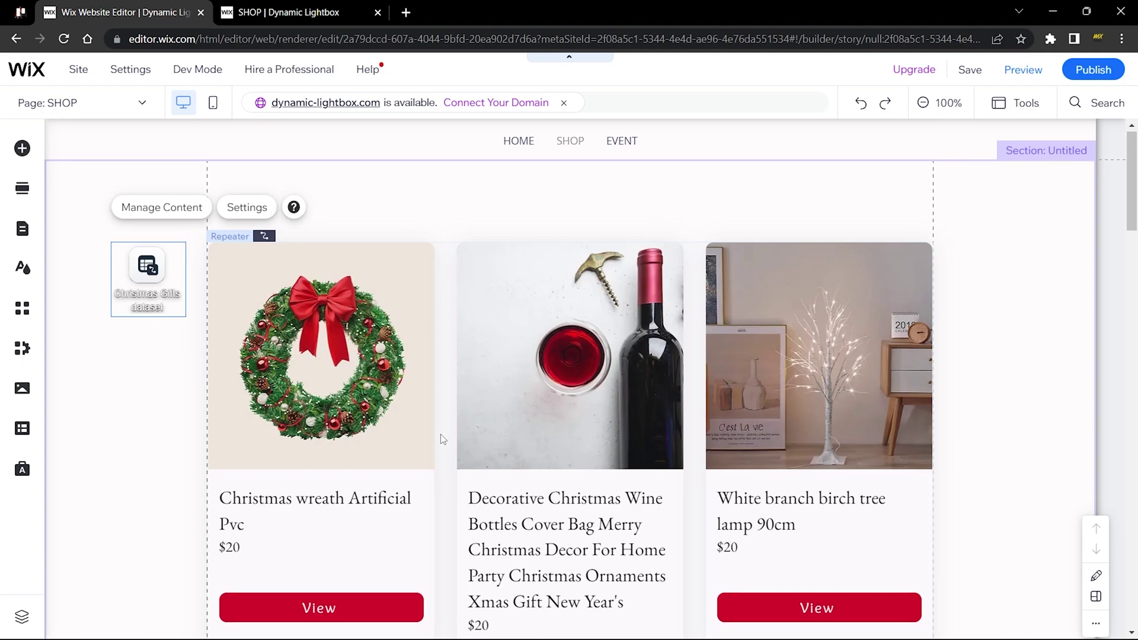
scroll(440, 434, down, 1)
click(349, 536)
click(349, 536)
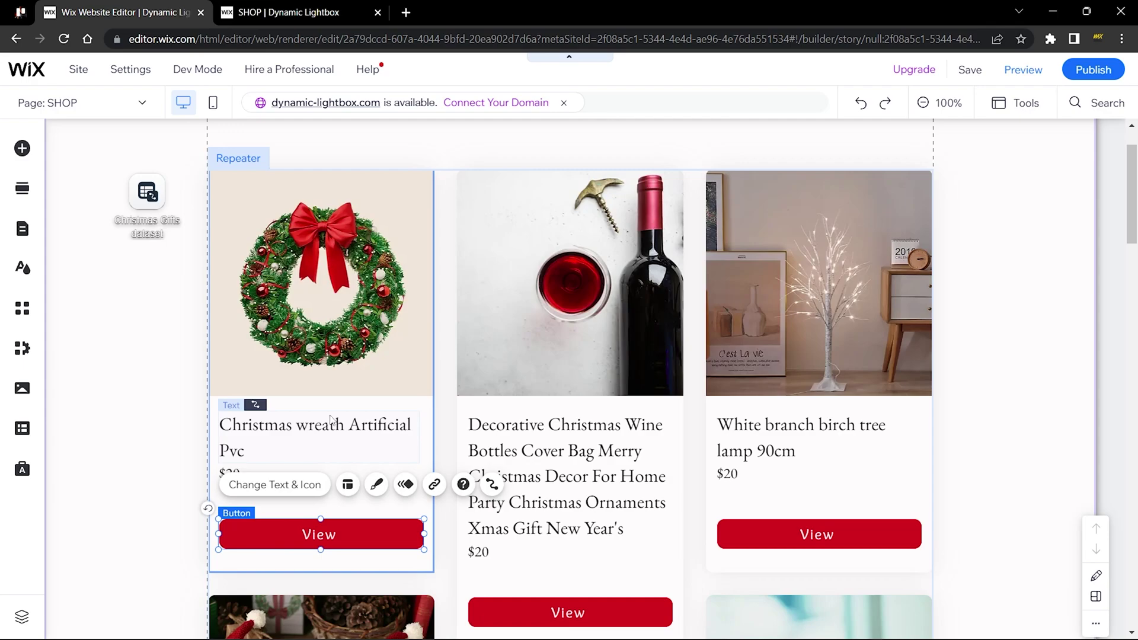
click(142, 204)
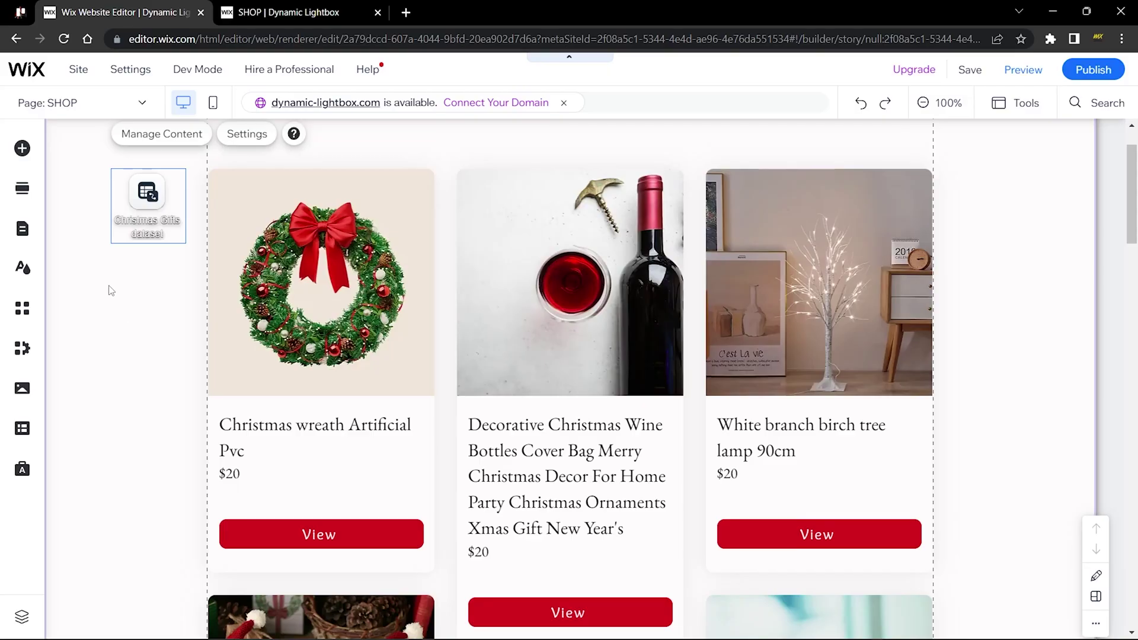
- Add the Announcements (We're Back!) design from Interactive > Lightboxes > Welcome
click(21, 150)
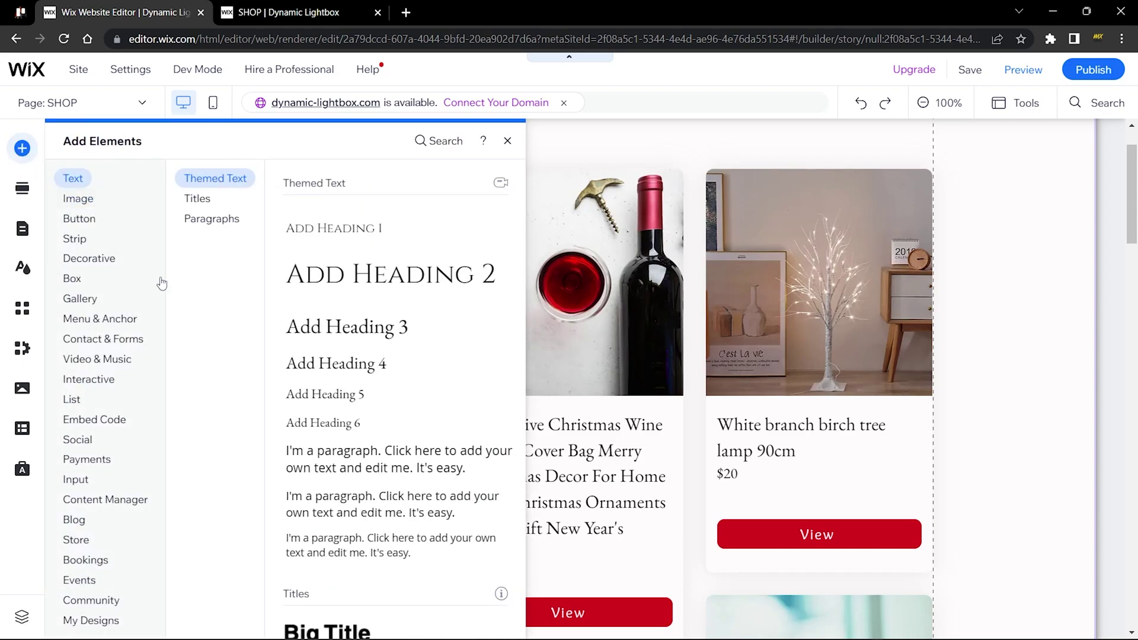
click(98, 382)
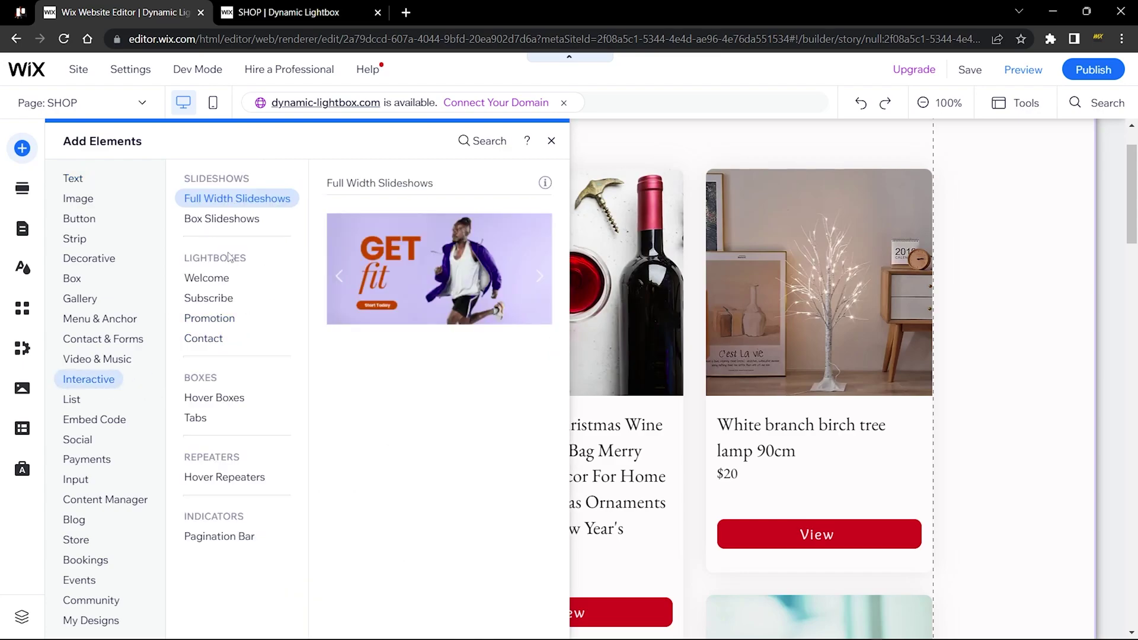
click(216, 278)
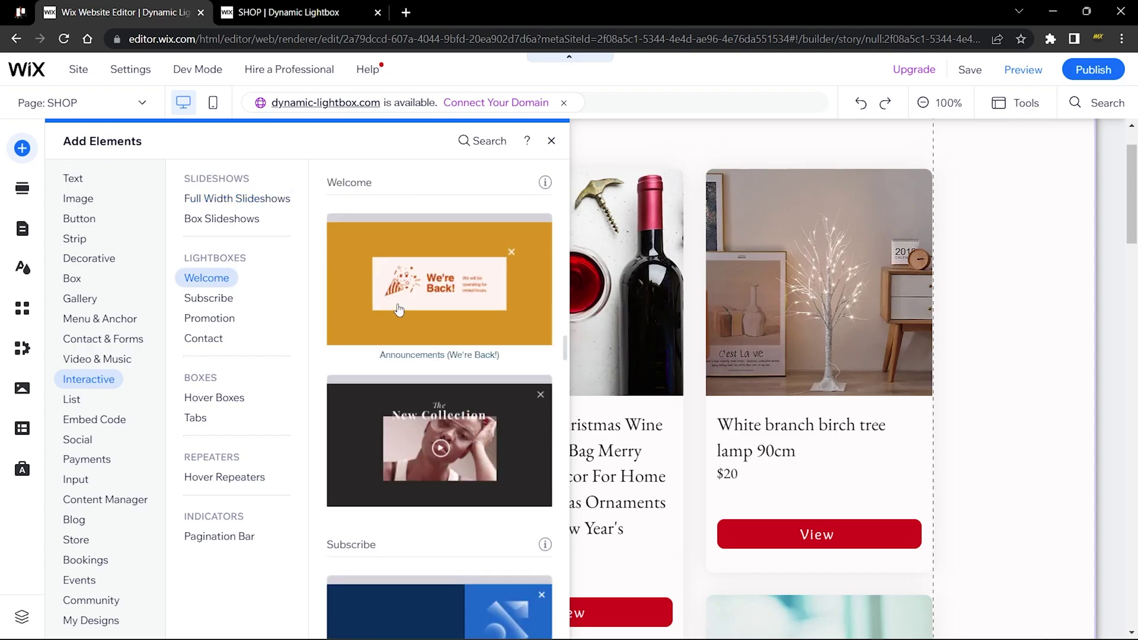
click(399, 308)
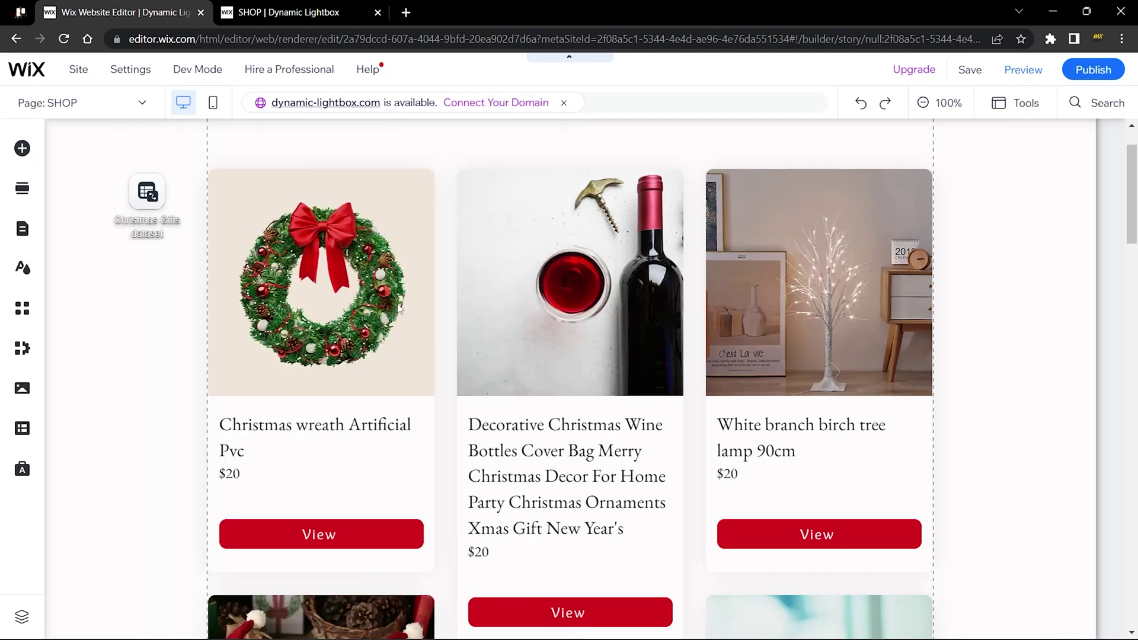
- Make the lightbox overlay black at 50% opacity
click(295, 199)
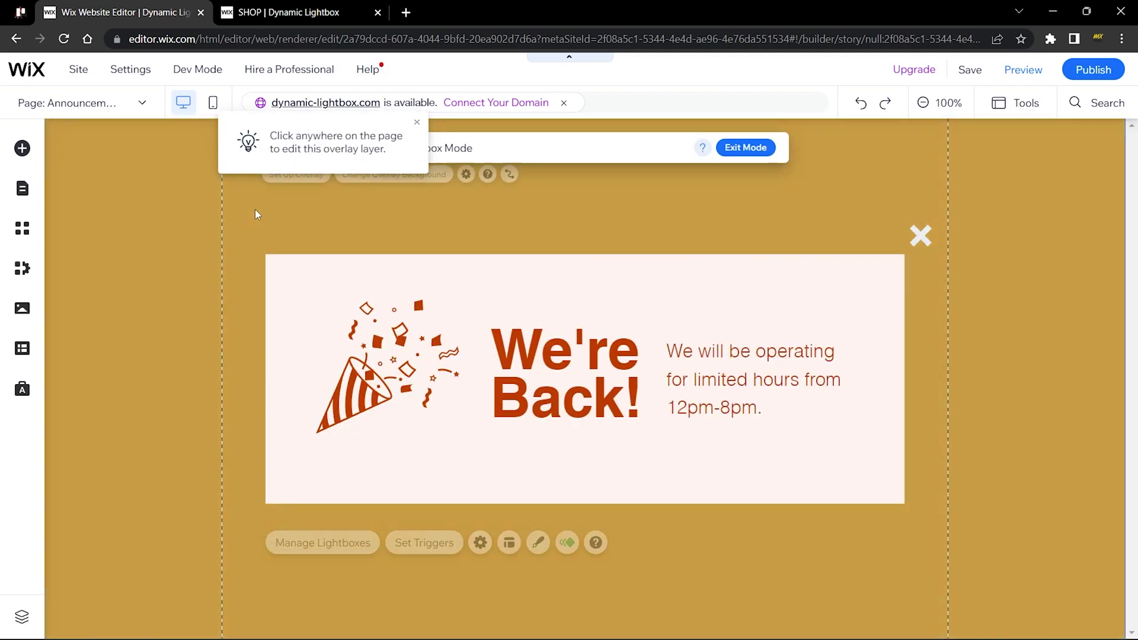
click(140, 276)
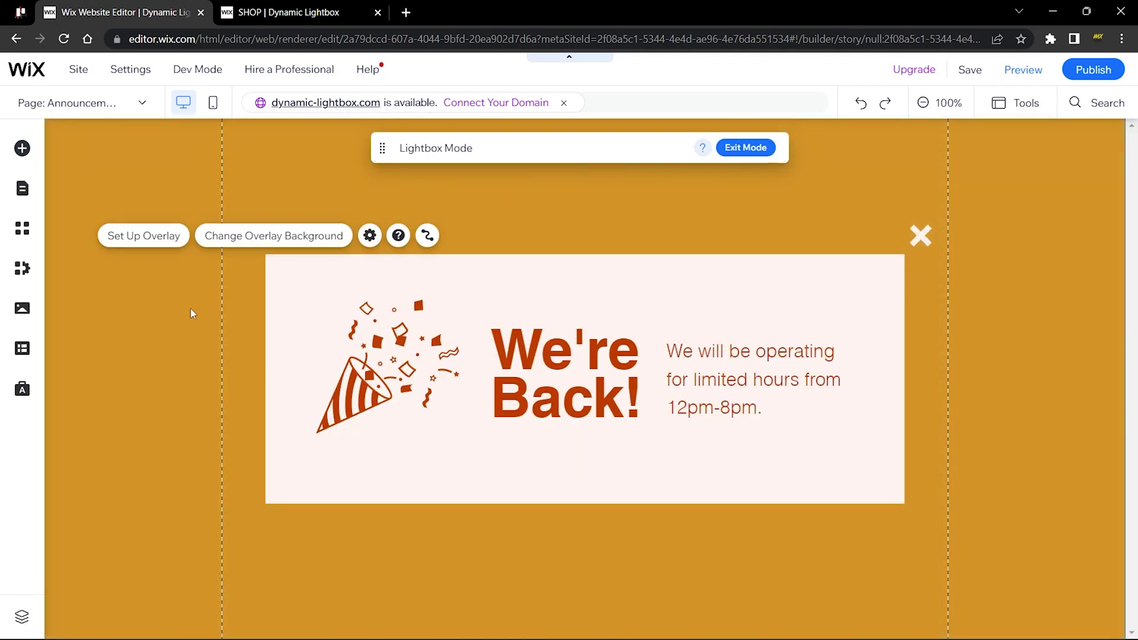
click(264, 238)
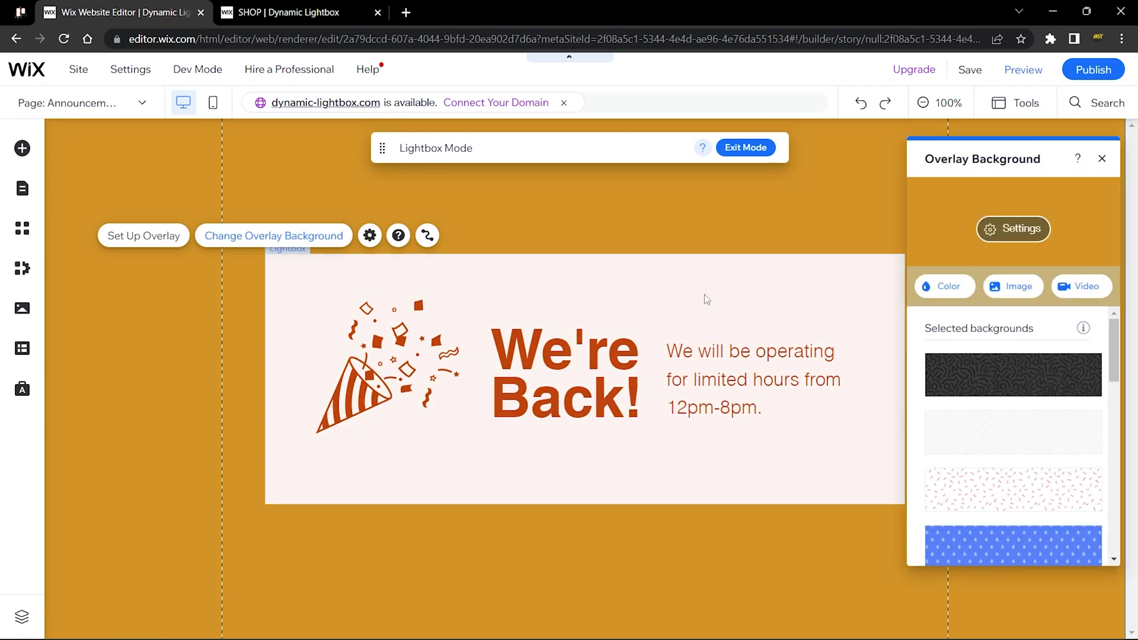
click(949, 288)
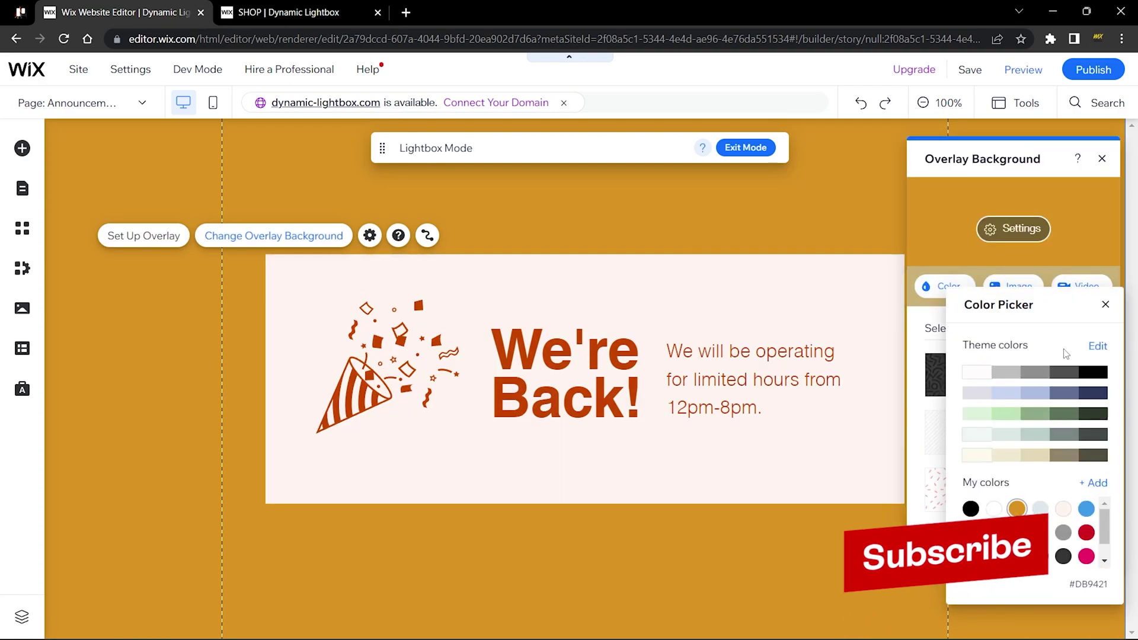
click(971, 510)
click(923, 417)
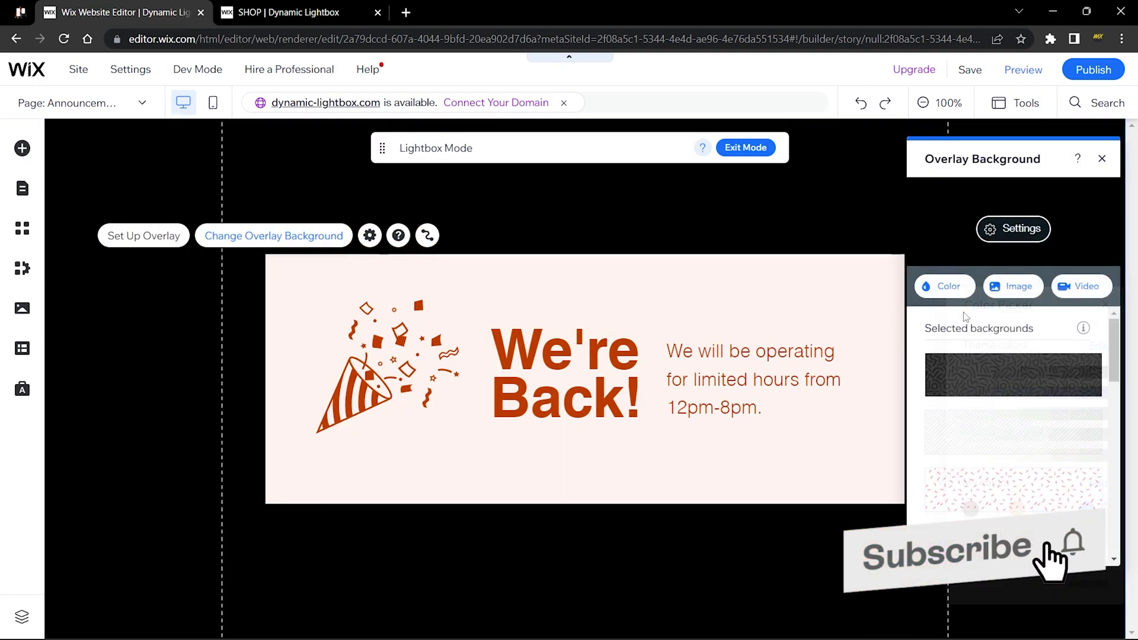
click(1010, 234)
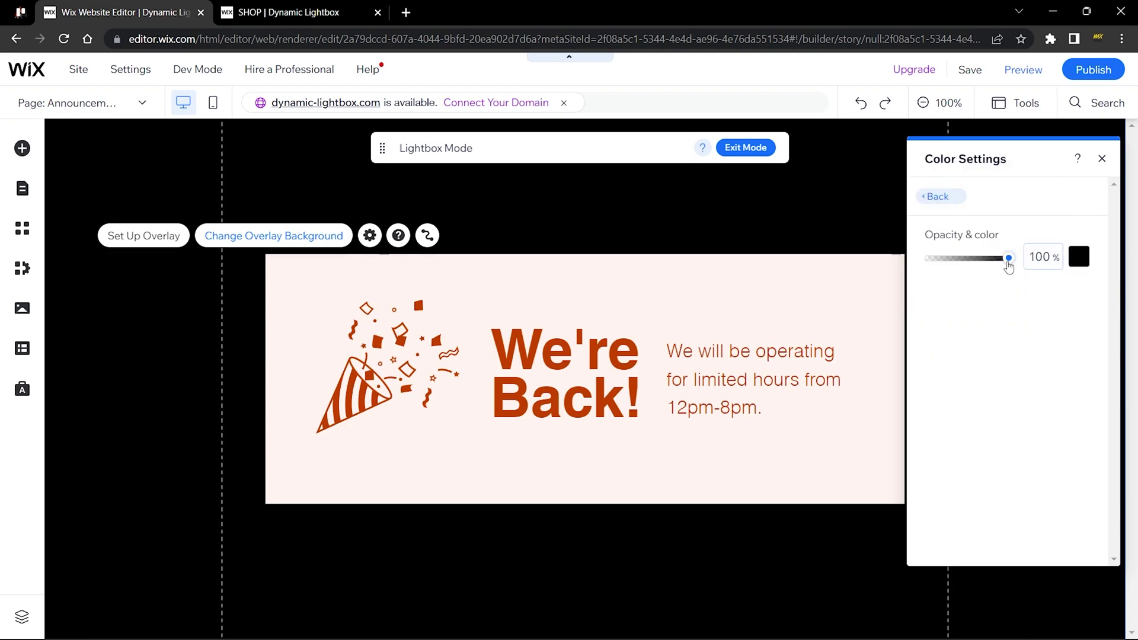
drag(1008, 262, 981, 265)
click(1037, 261)
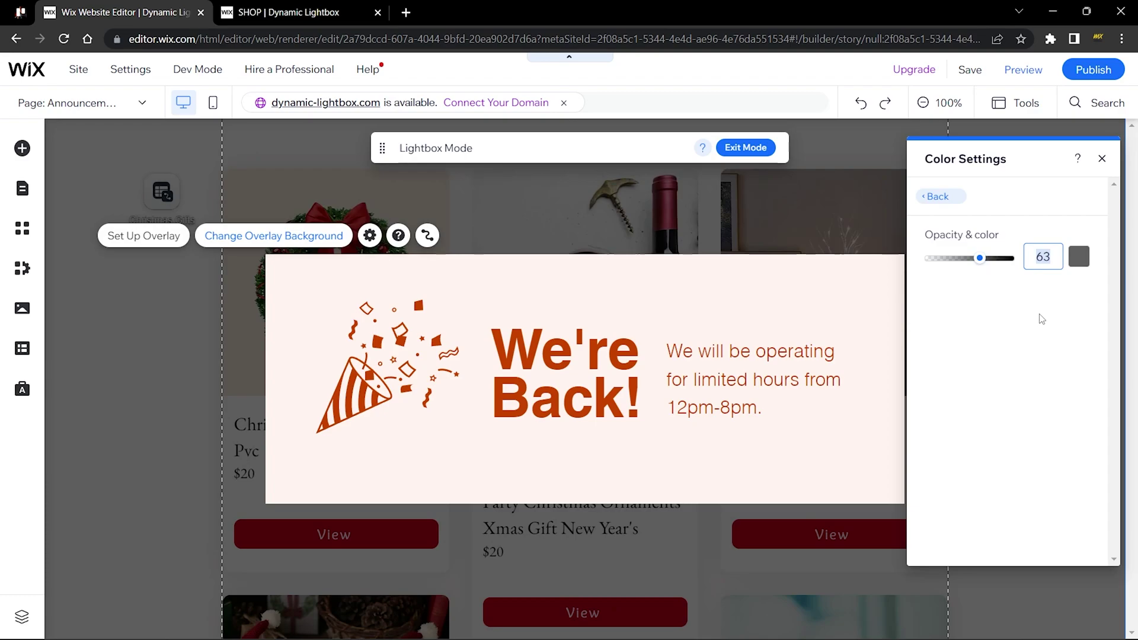
text(50)
key(Return)
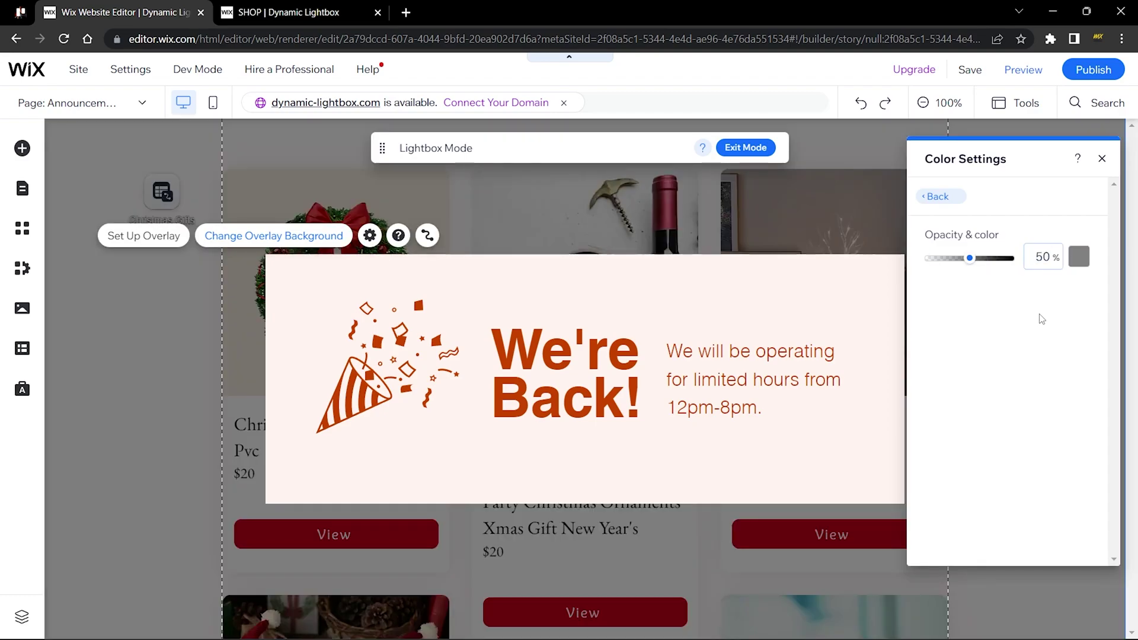
- Set the lightbox background opacity to 0%
click(728, 270)
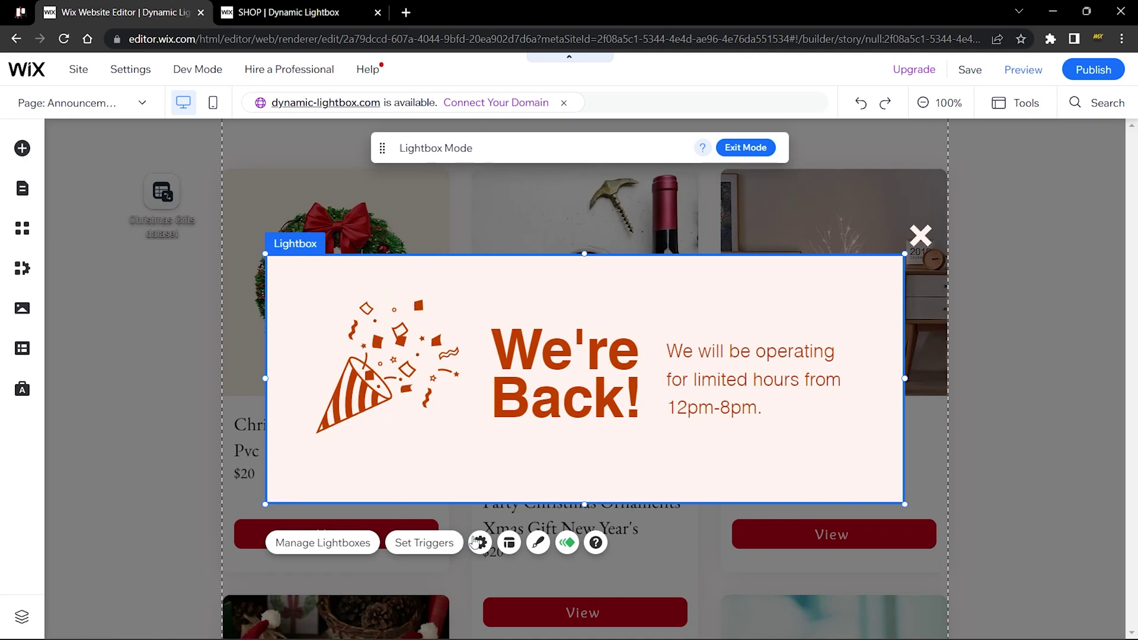
click(536, 543)
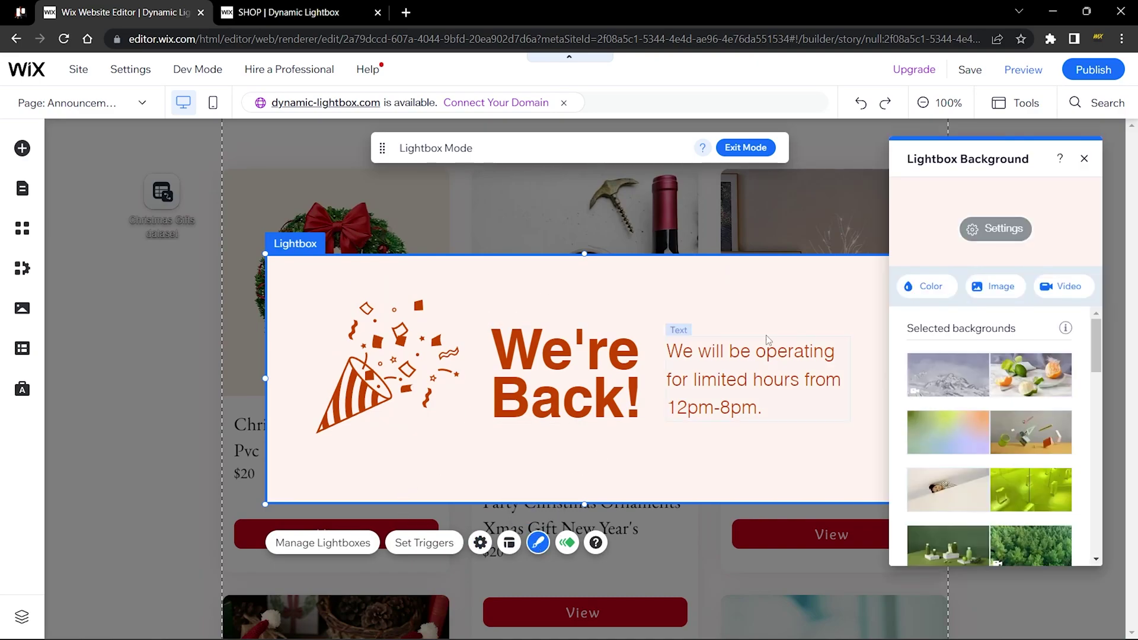
click(977, 227)
click(1039, 261)
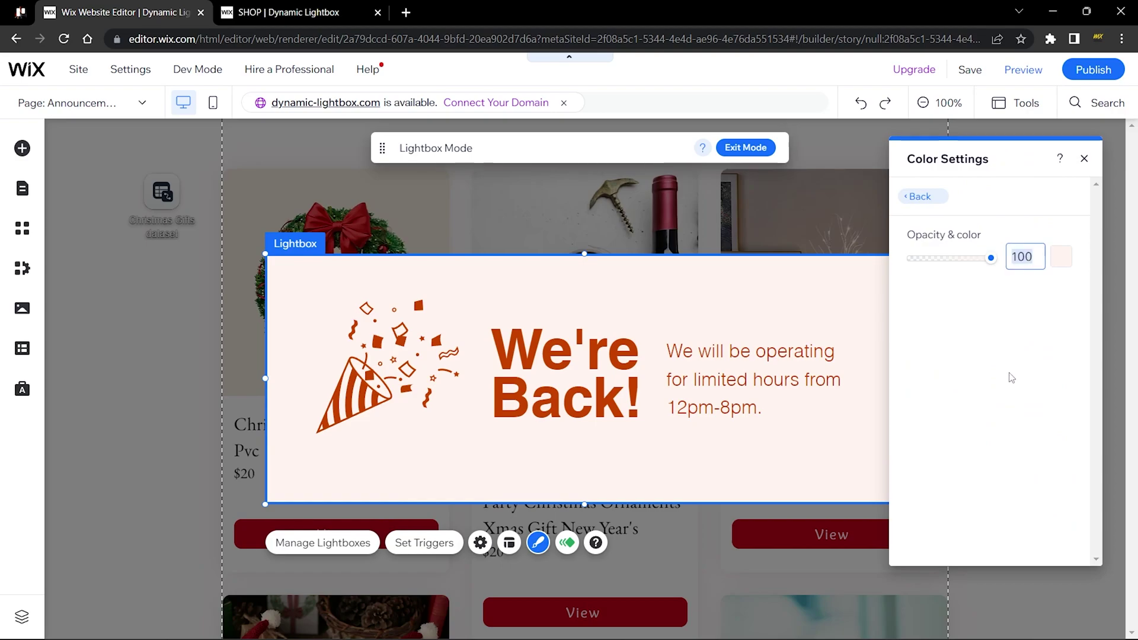
text(0)
key(Return)
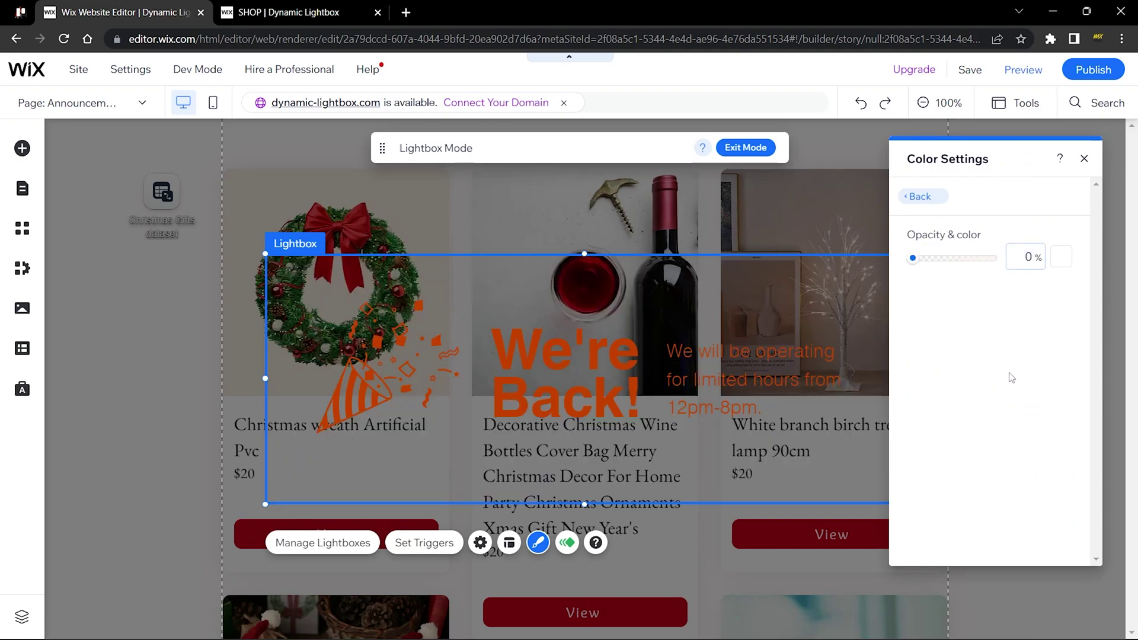
click(1087, 157)
- Delete the party-popper art and We're Back! heading, and move the operating-hours text left
click(370, 391)
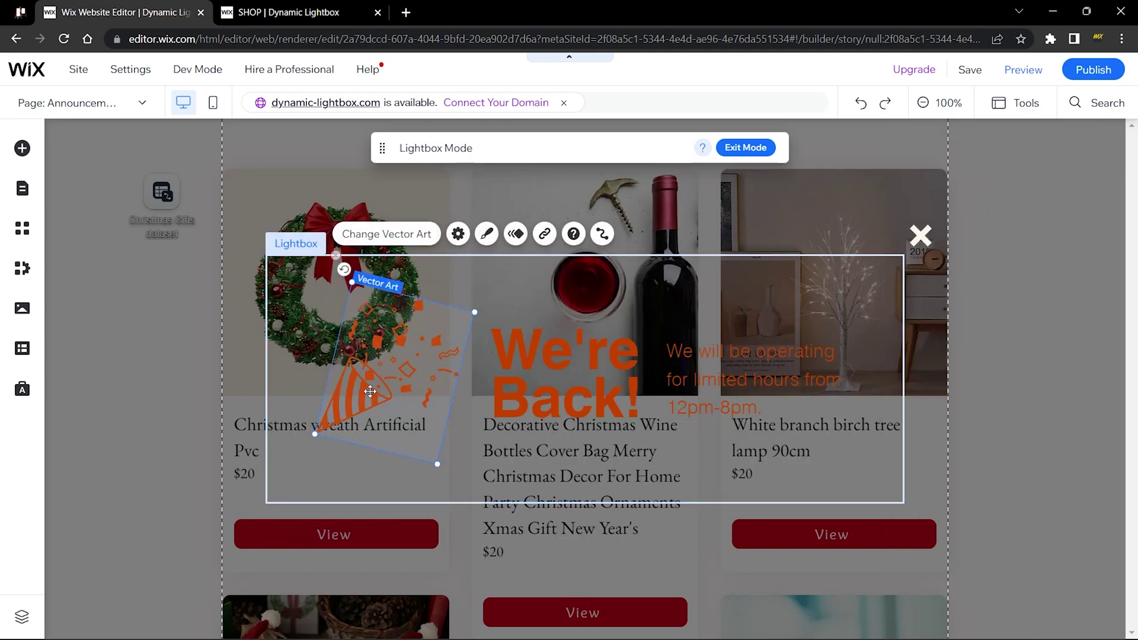
key(Delete)
click(563, 374)
key(Delete)
click(729, 370)
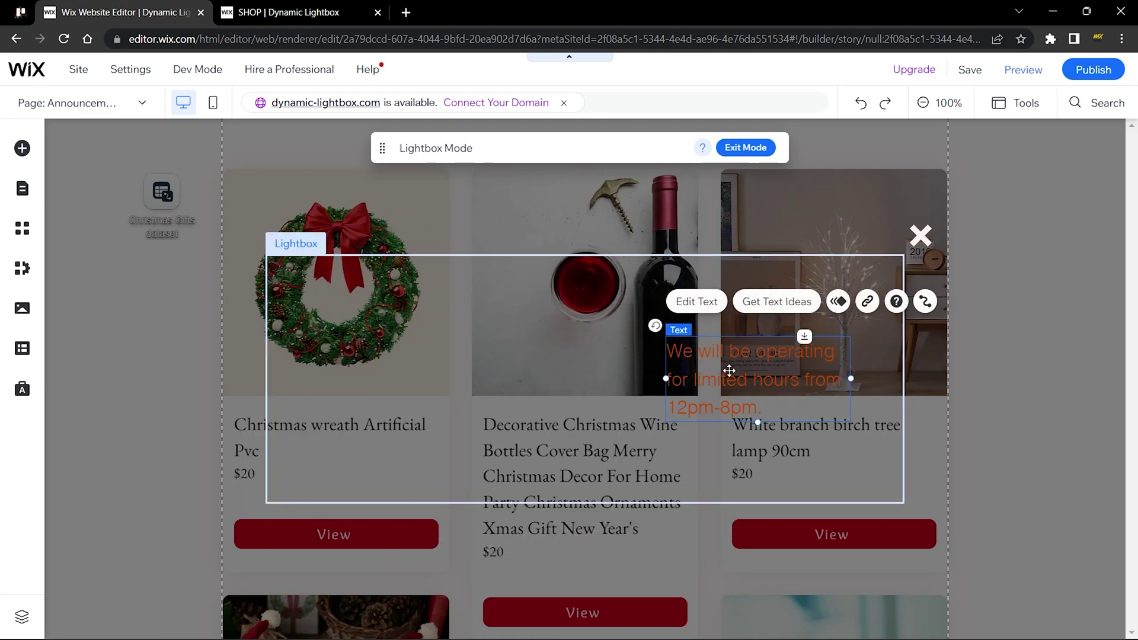
drag(729, 370, 356, 404)
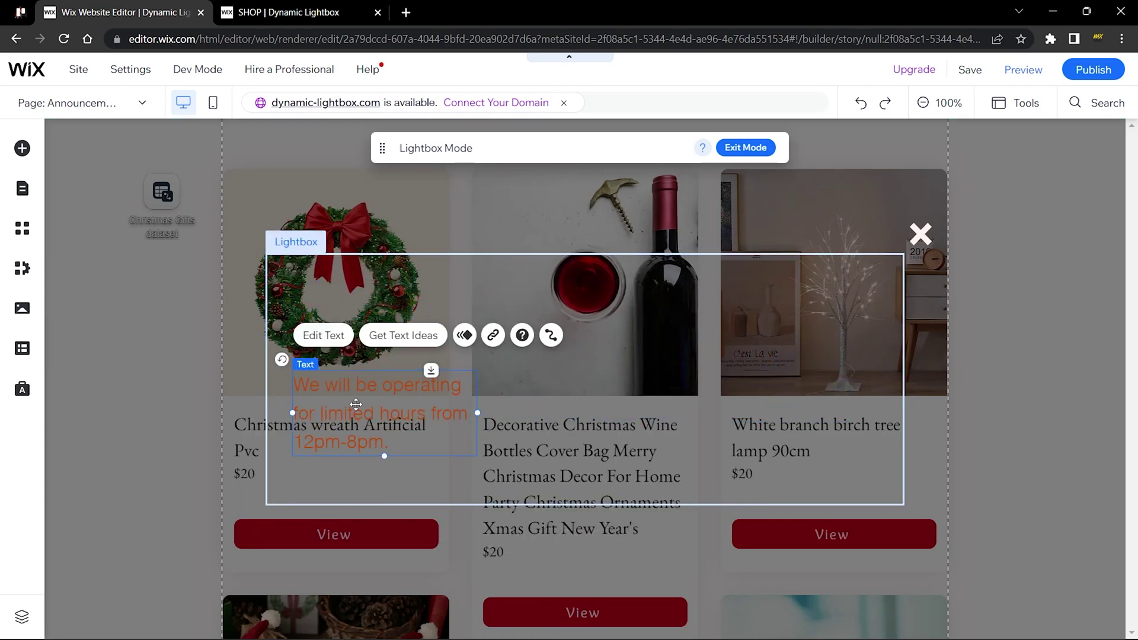
click(278, 10)
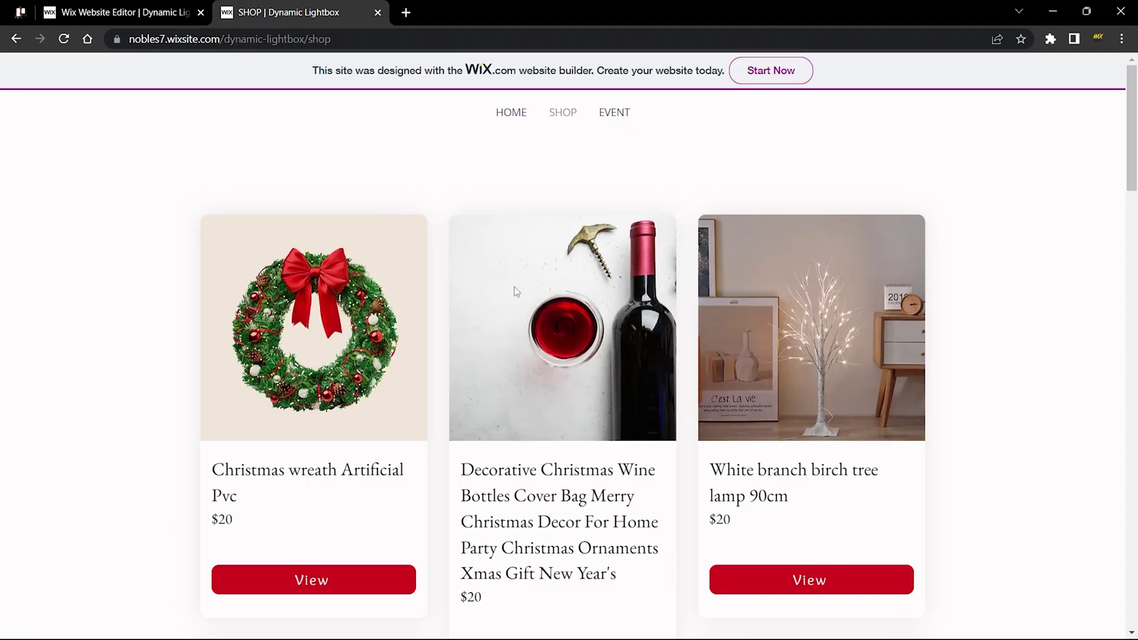
- Check the Christmas wreath's lightbox on the live site, then return to the editor
click(308, 583)
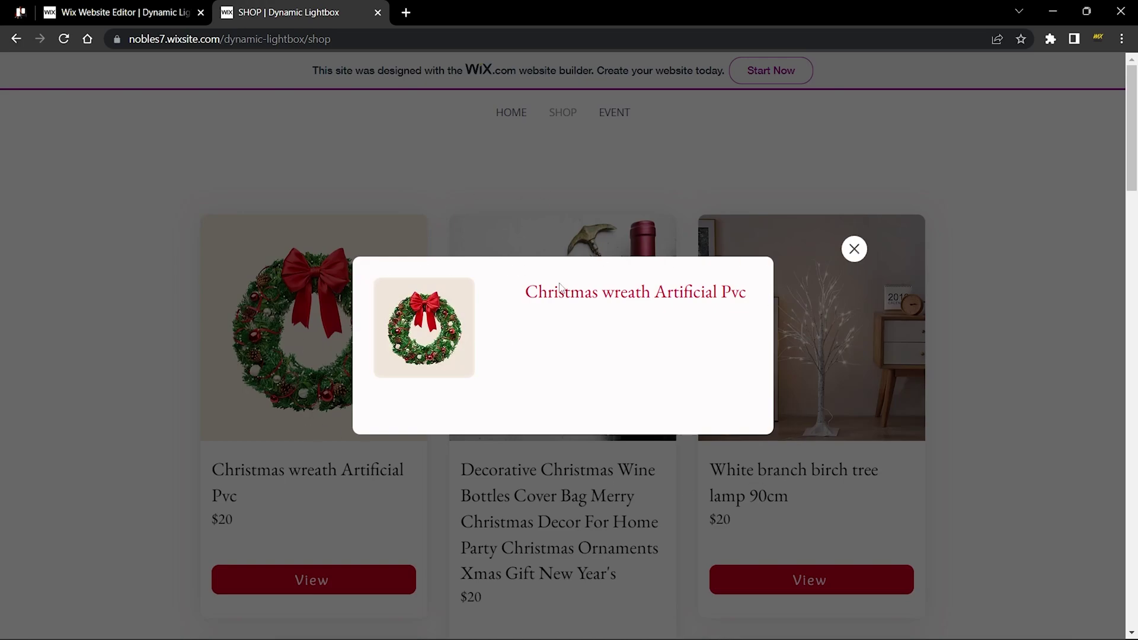
click(153, 8)
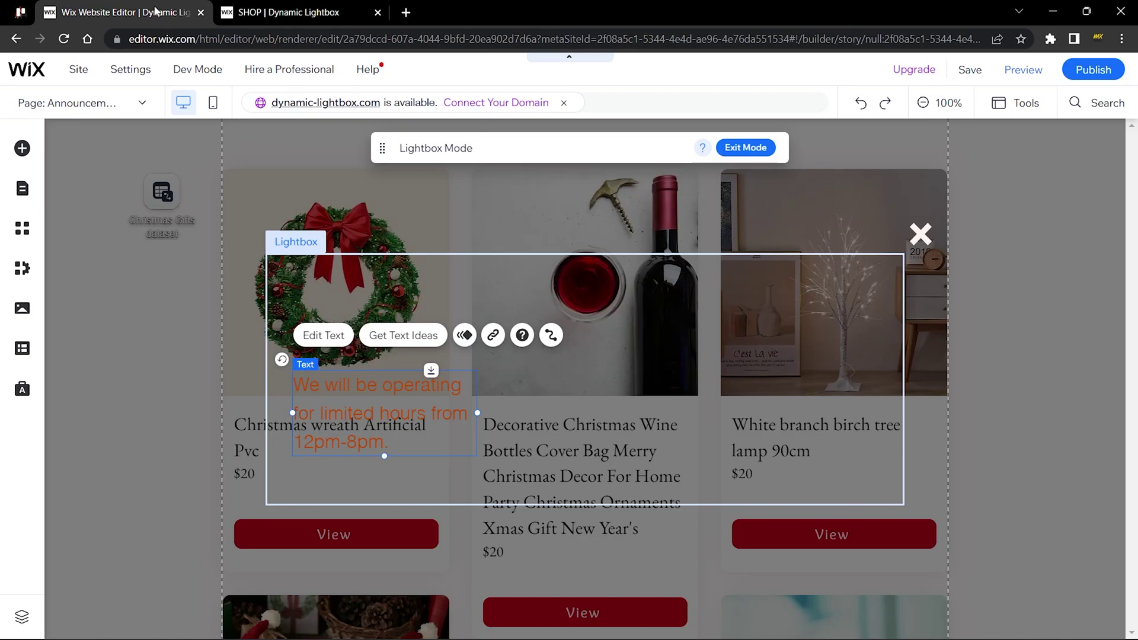
- Drag a container box into the lightbox and set its fill colour to white
click(23, 150)
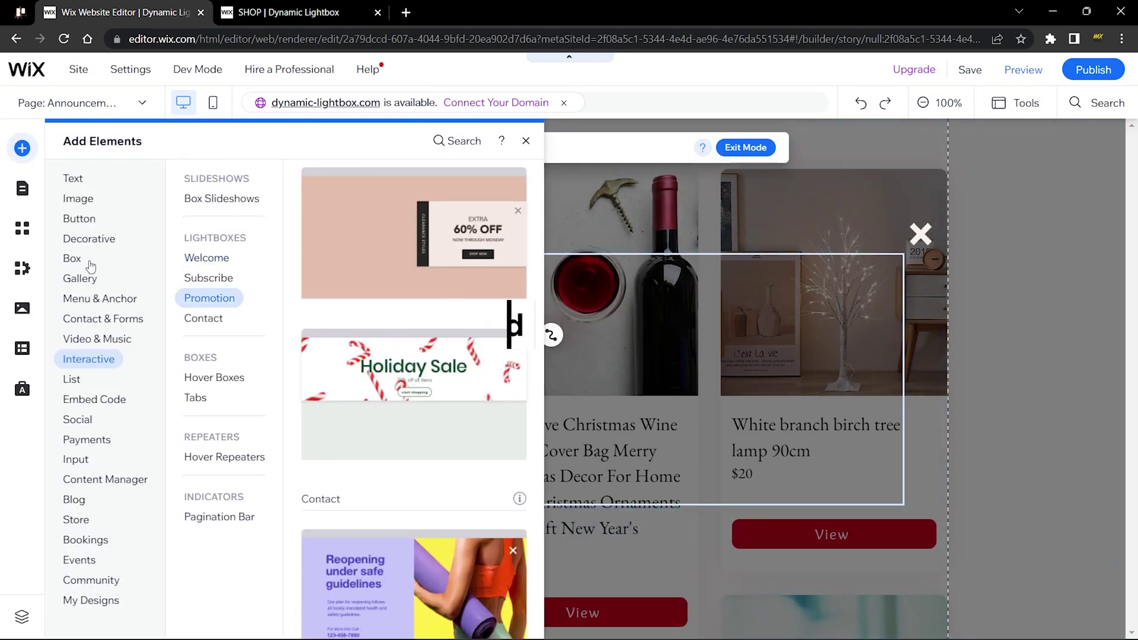
click(66, 259)
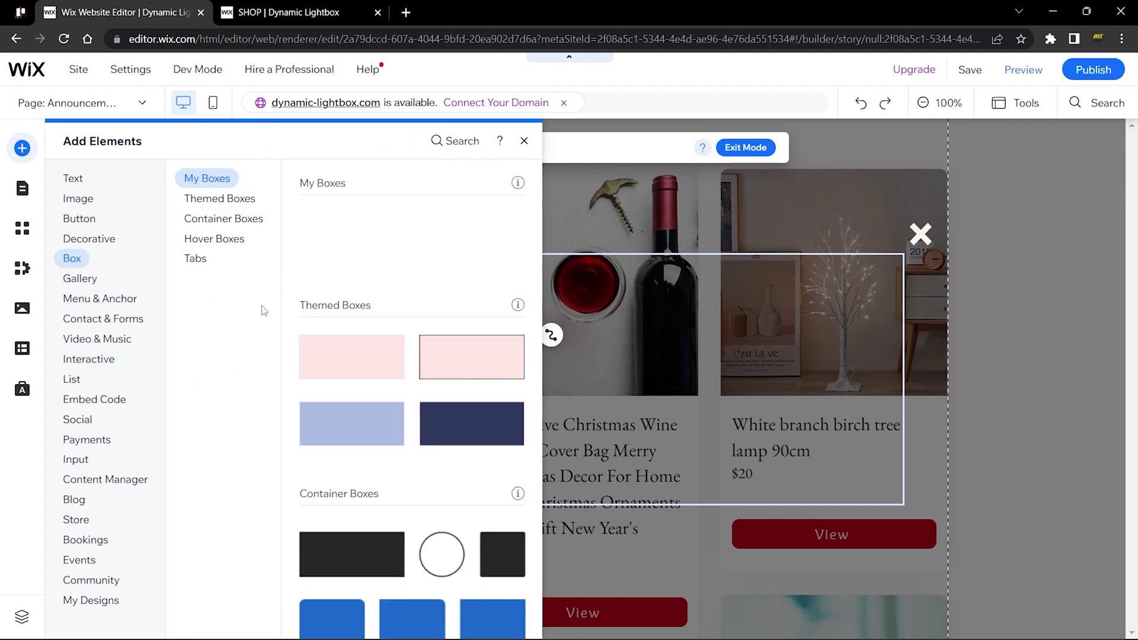
drag(345, 351, 587, 344)
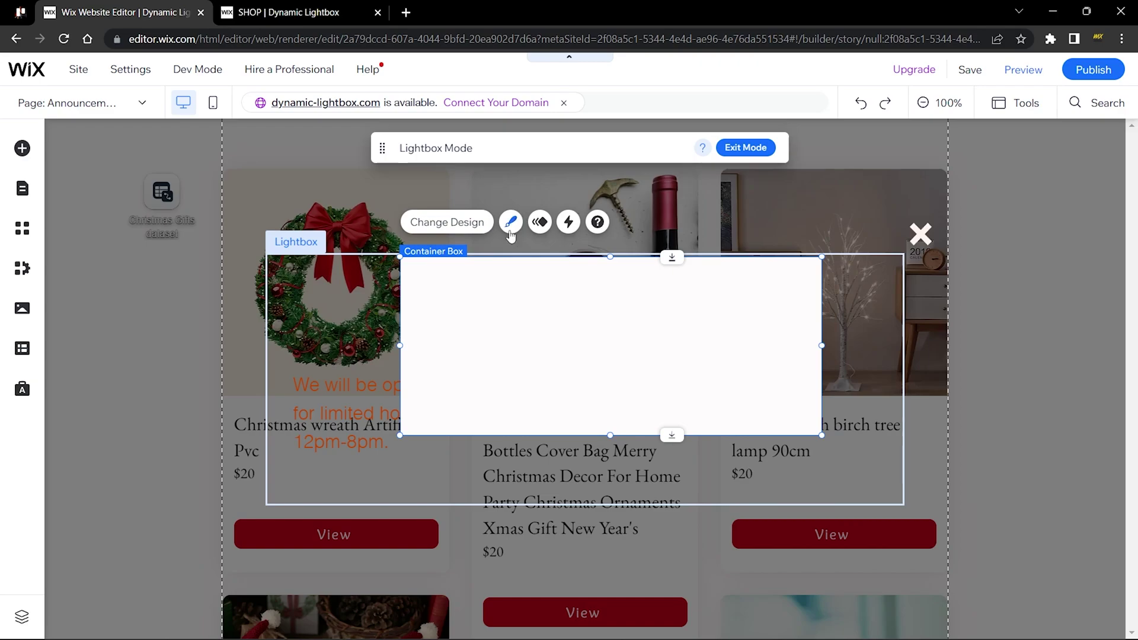
click(511, 221)
click(916, 519)
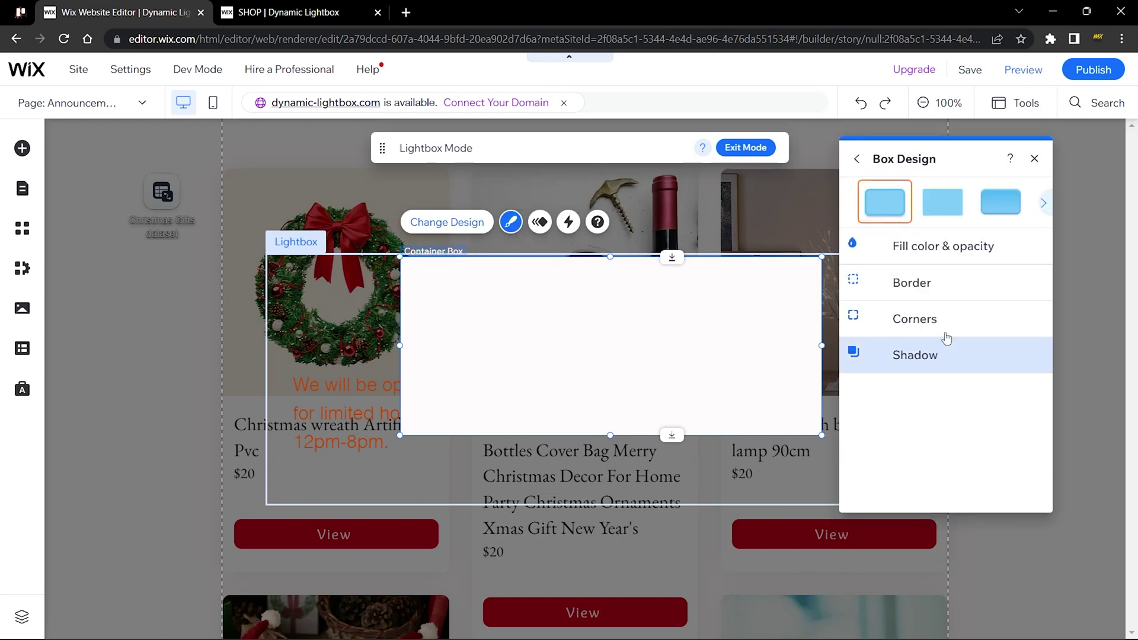
click(943, 246)
click(1022, 302)
click(990, 385)
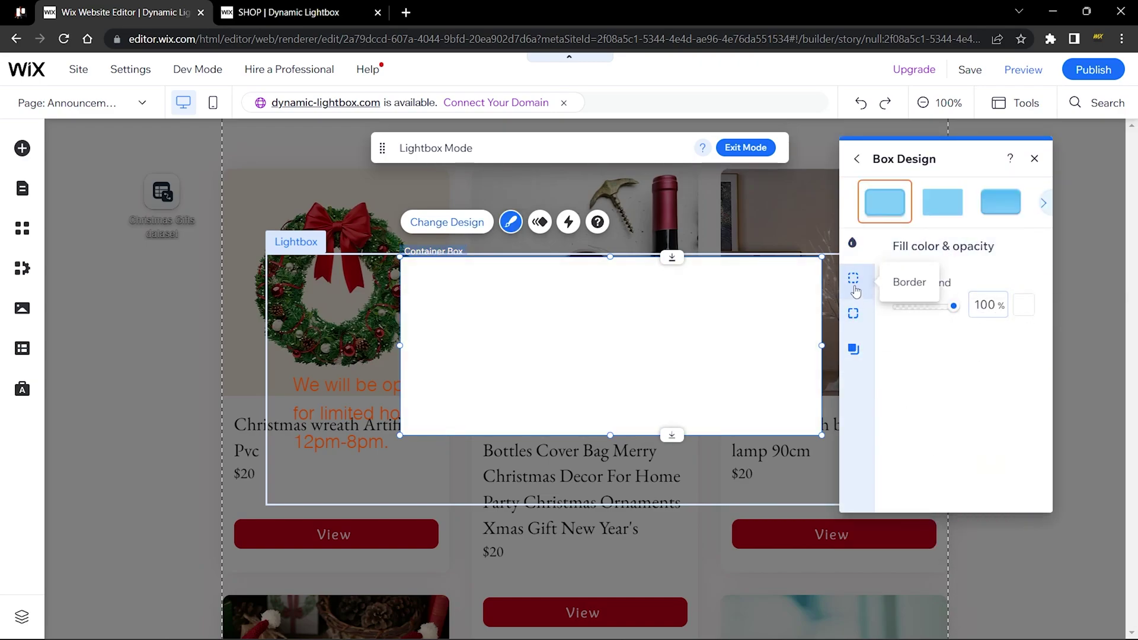
click(855, 312)
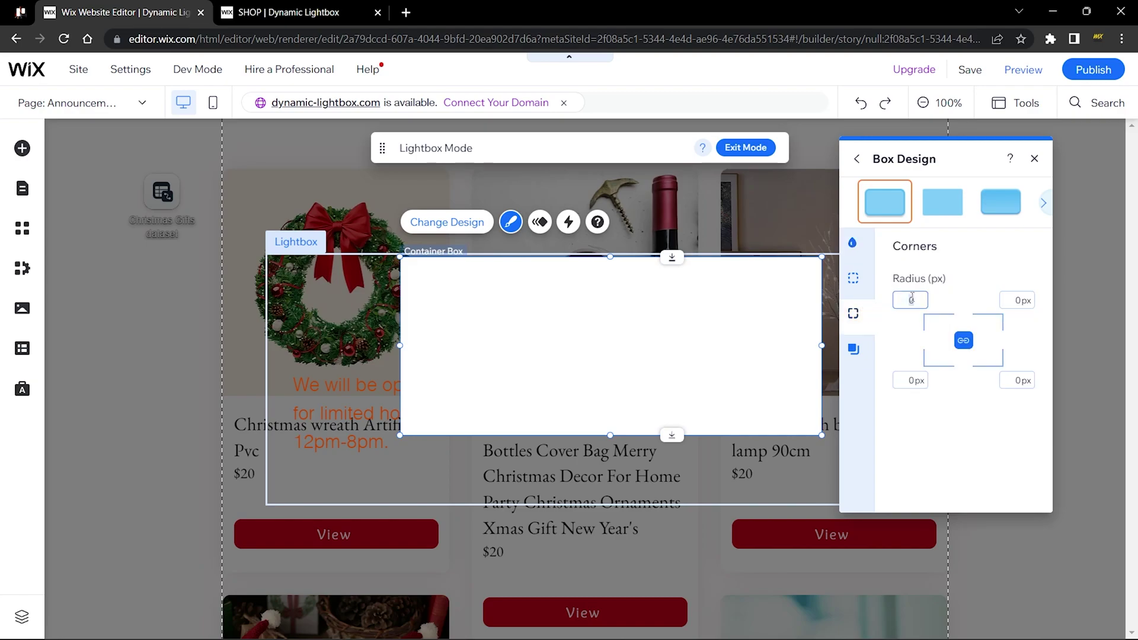
- Round all four box corners to 10px and compare with the live lightbox
text(10)
key(Return)
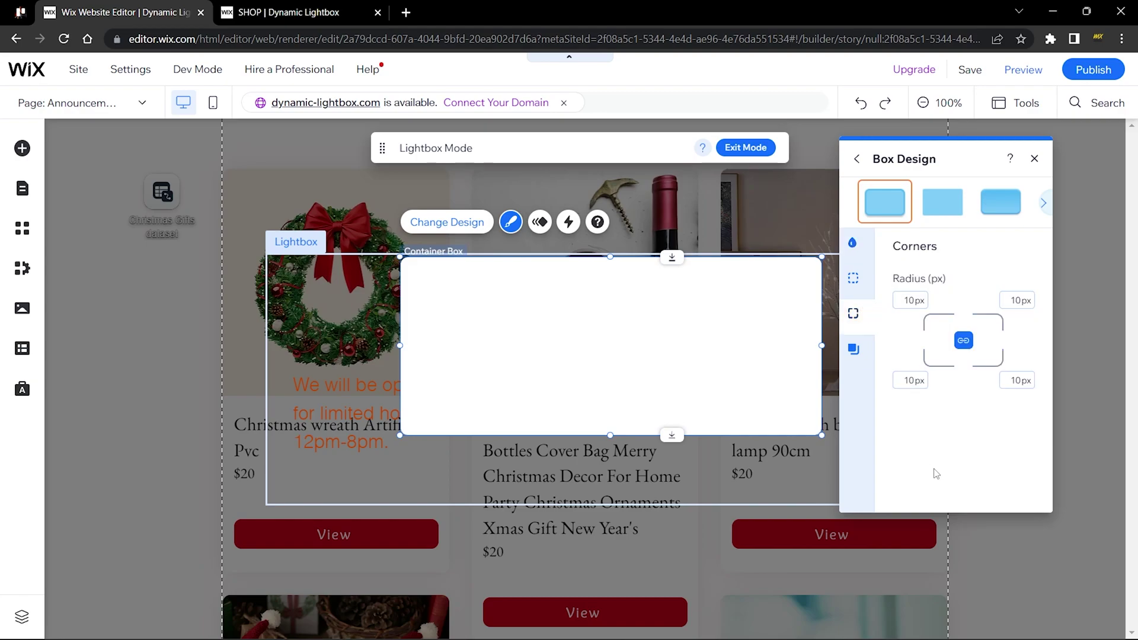
click(1035, 158)
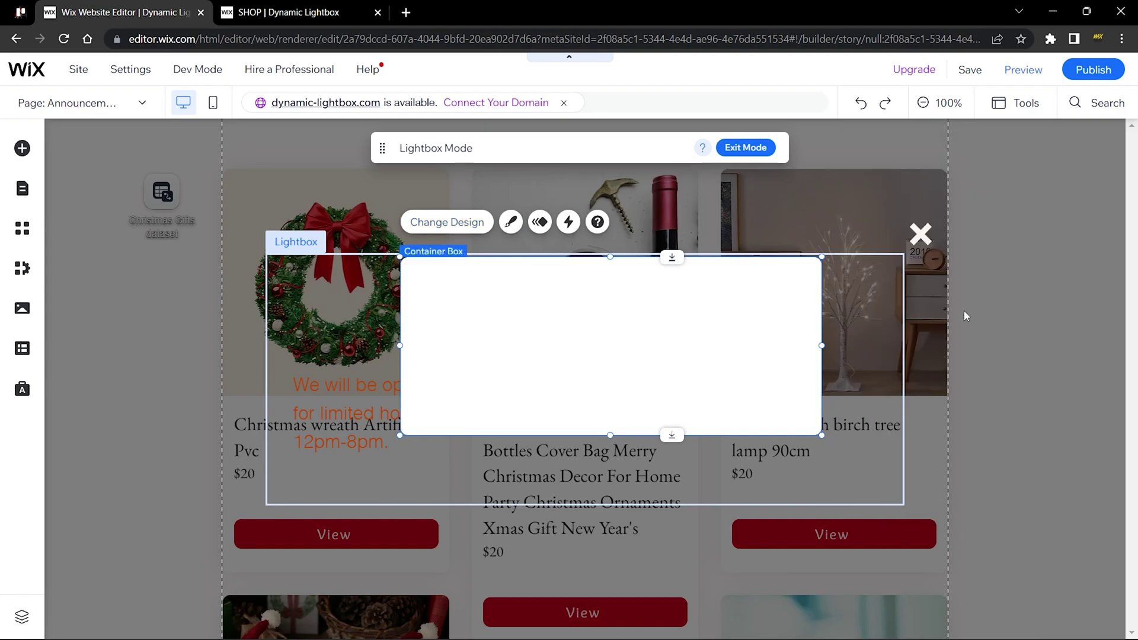
click(874, 378)
click(252, 6)
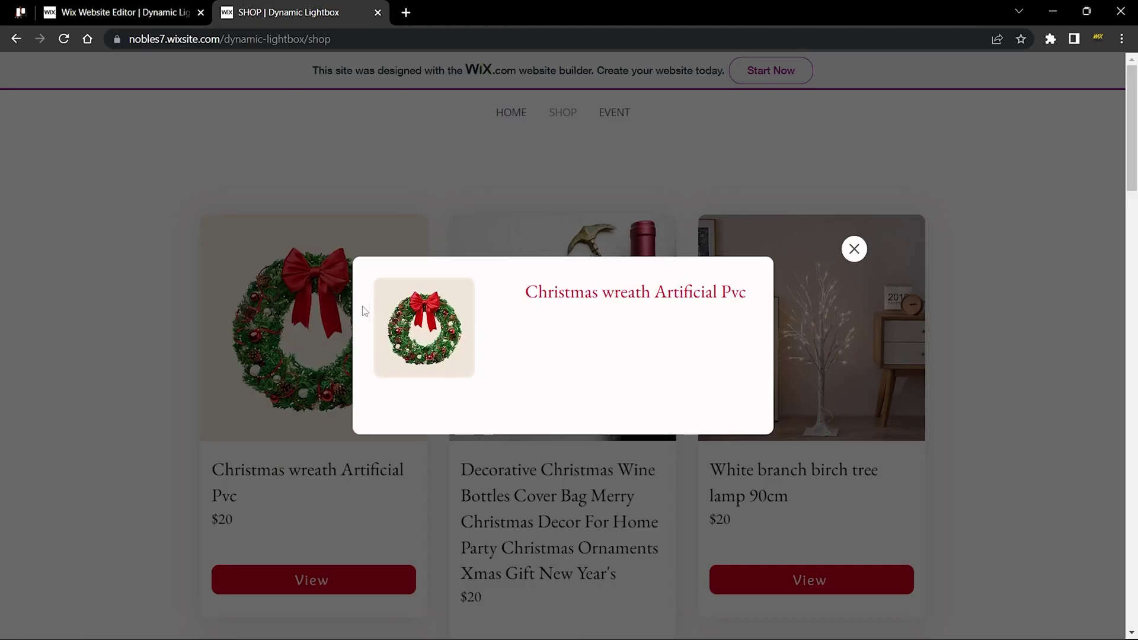
click(162, 7)
- Centre the white box horizontally and vertically, then move the operating-hours text inside it
click(683, 335)
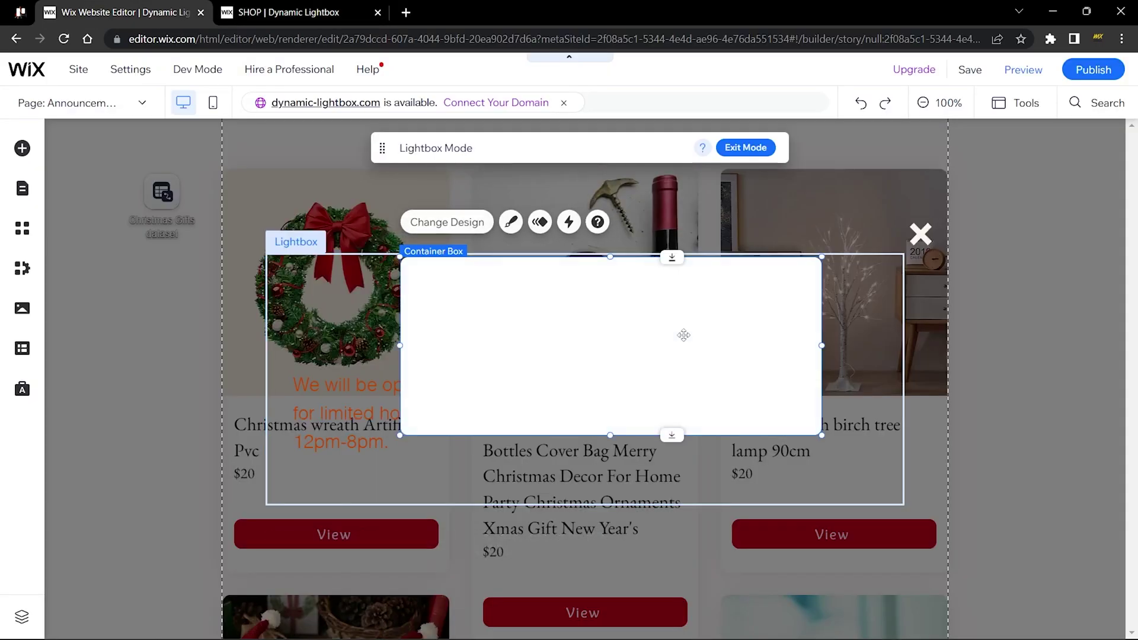
click(1005, 103)
click(1008, 152)
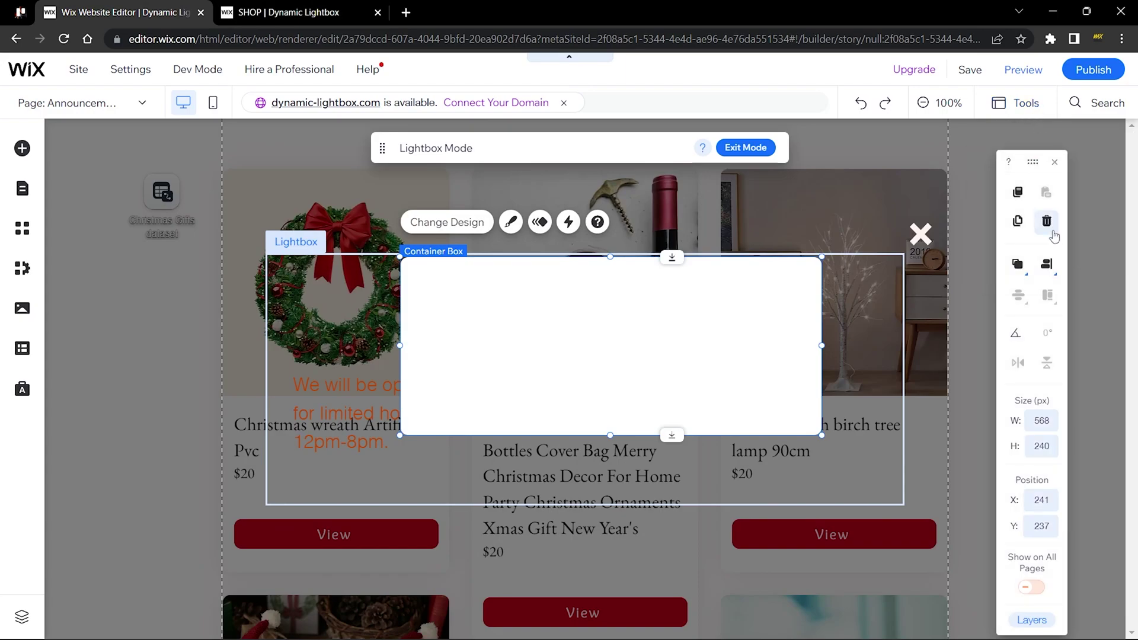
click(1046, 267)
click(1015, 267)
click(1021, 297)
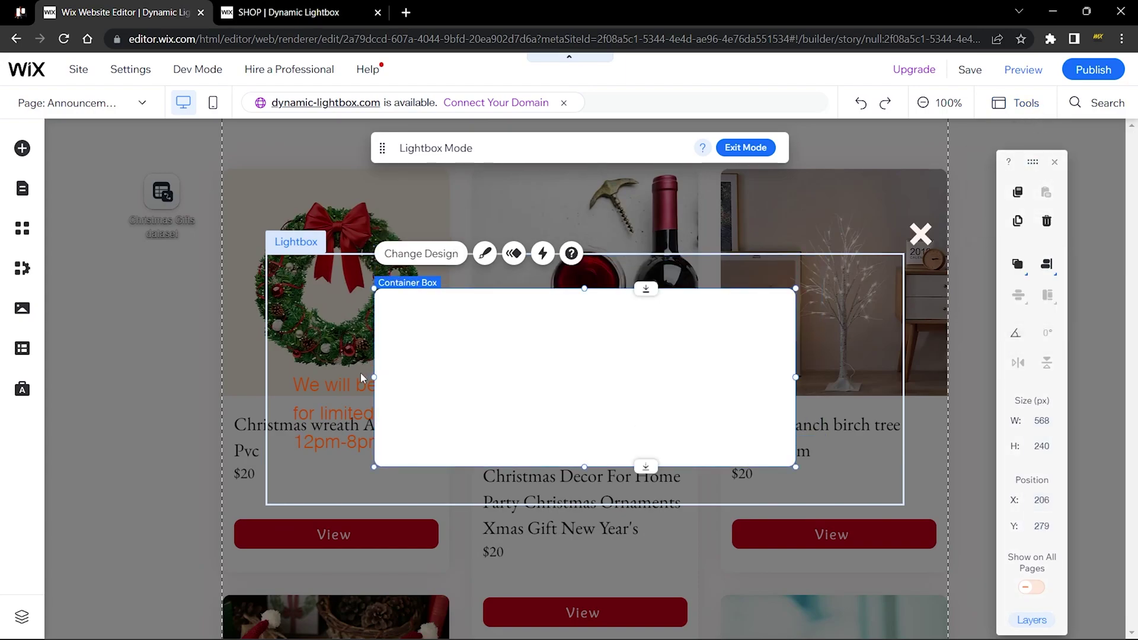
click(334, 396)
drag(334, 396, 593, 341)
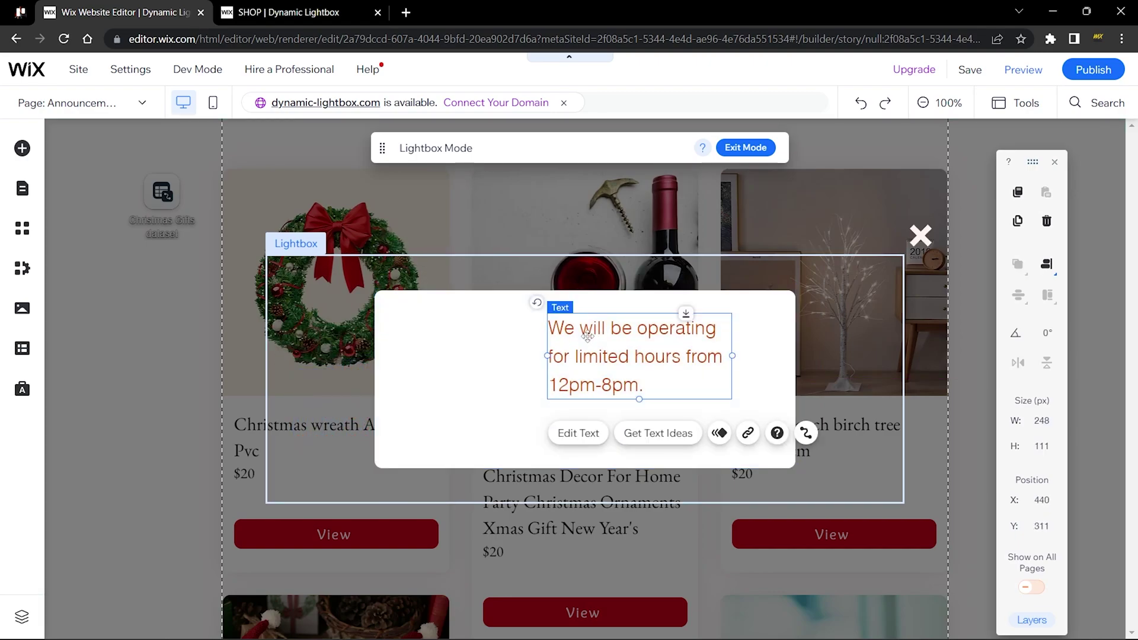
- Style the operating-hours text in Poppins Semi Bold, size 20, widened to two lines
click(578, 432)
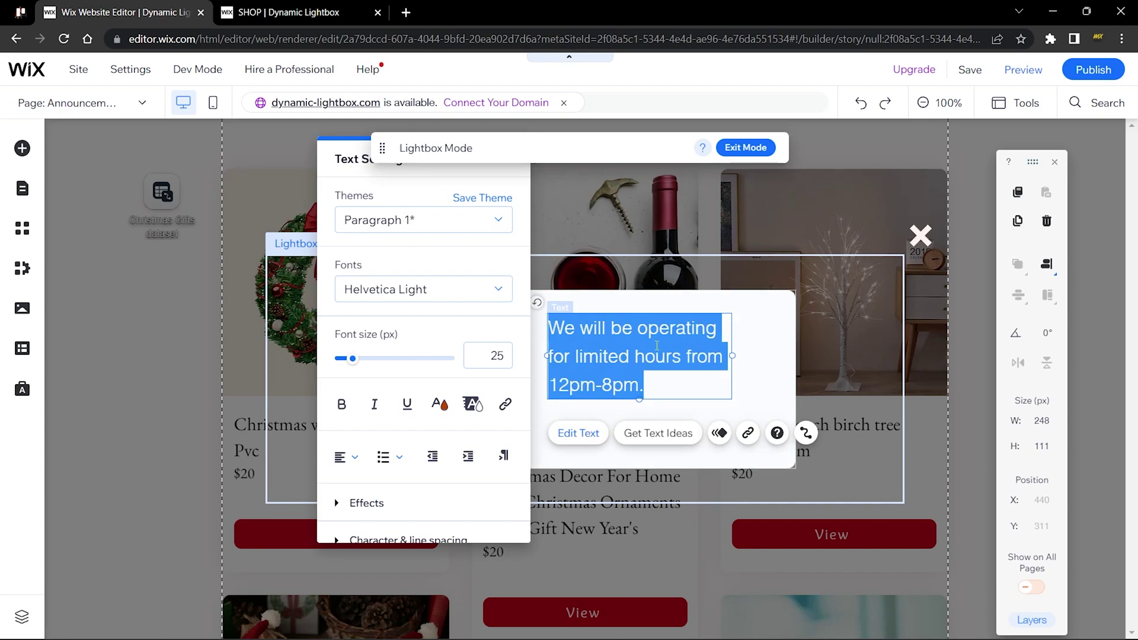
click(402, 289)
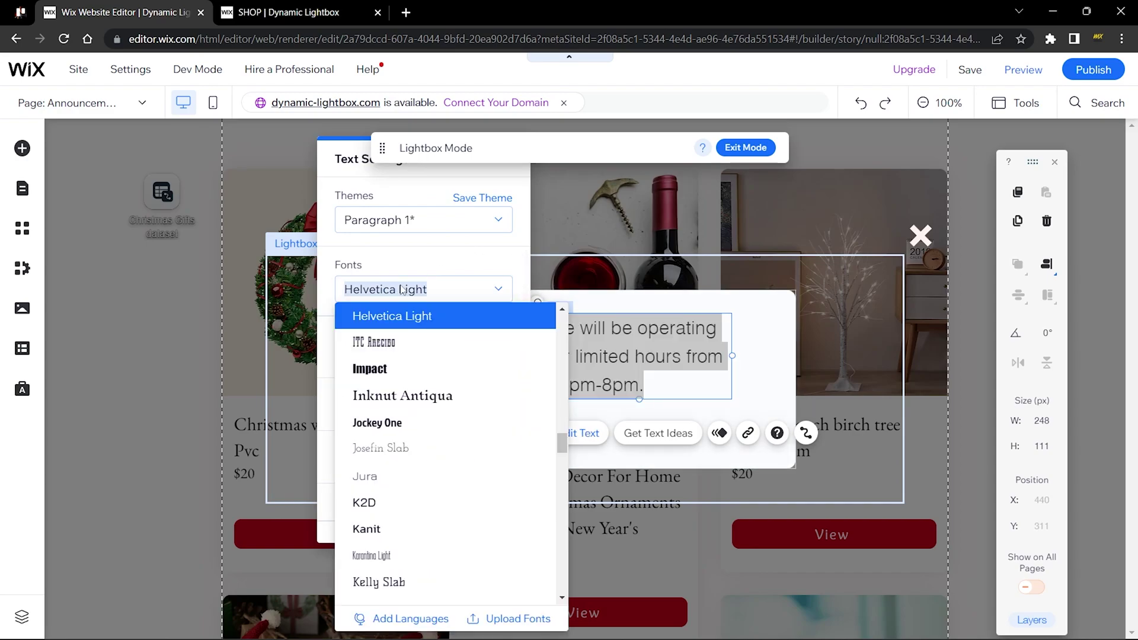
text(ppins Extr)
key(Escape)
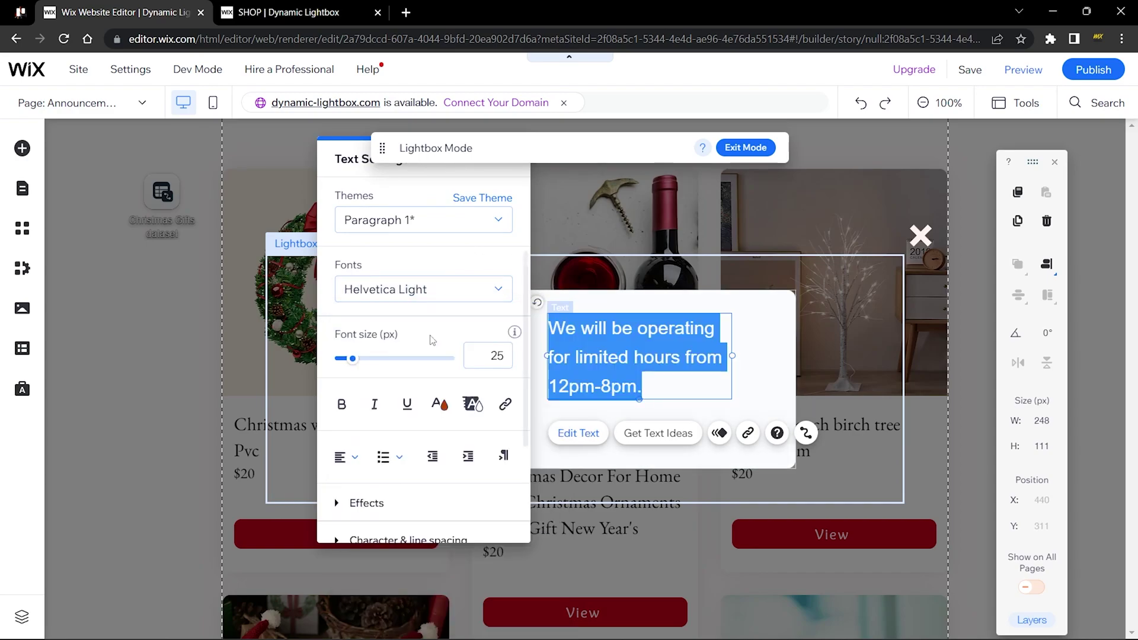
click(504, 362)
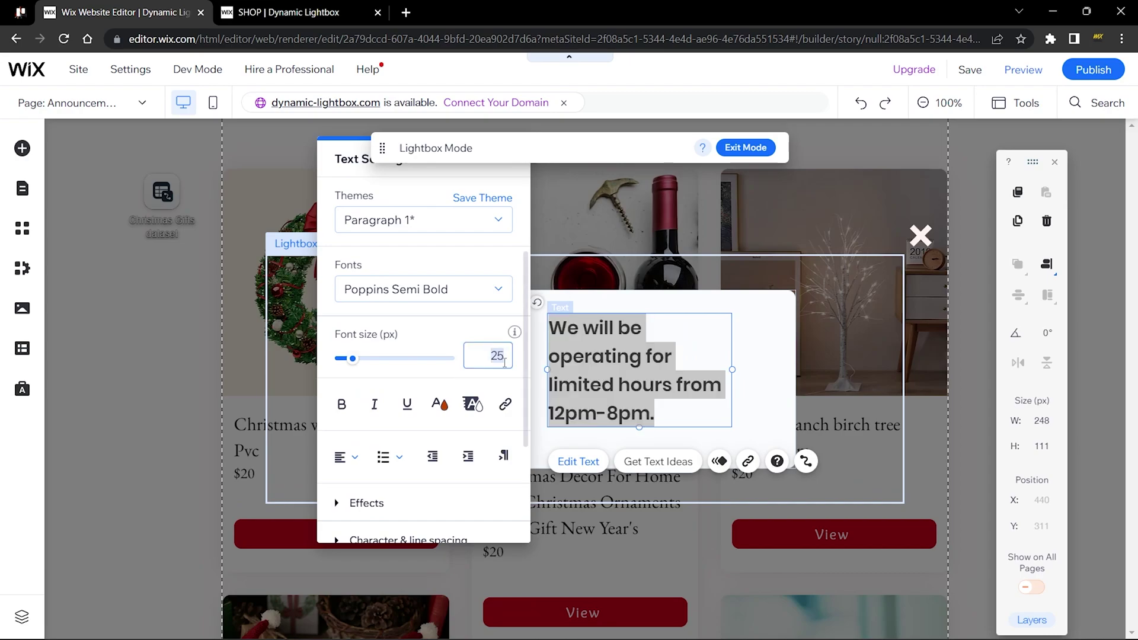
text(20)
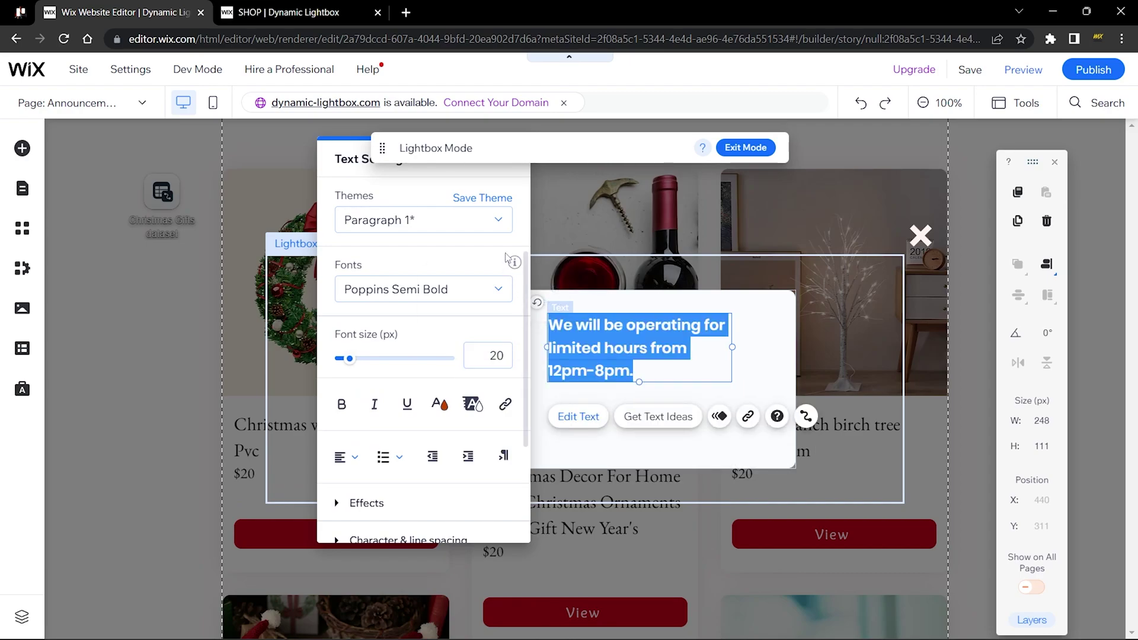
click(747, 339)
click(682, 349)
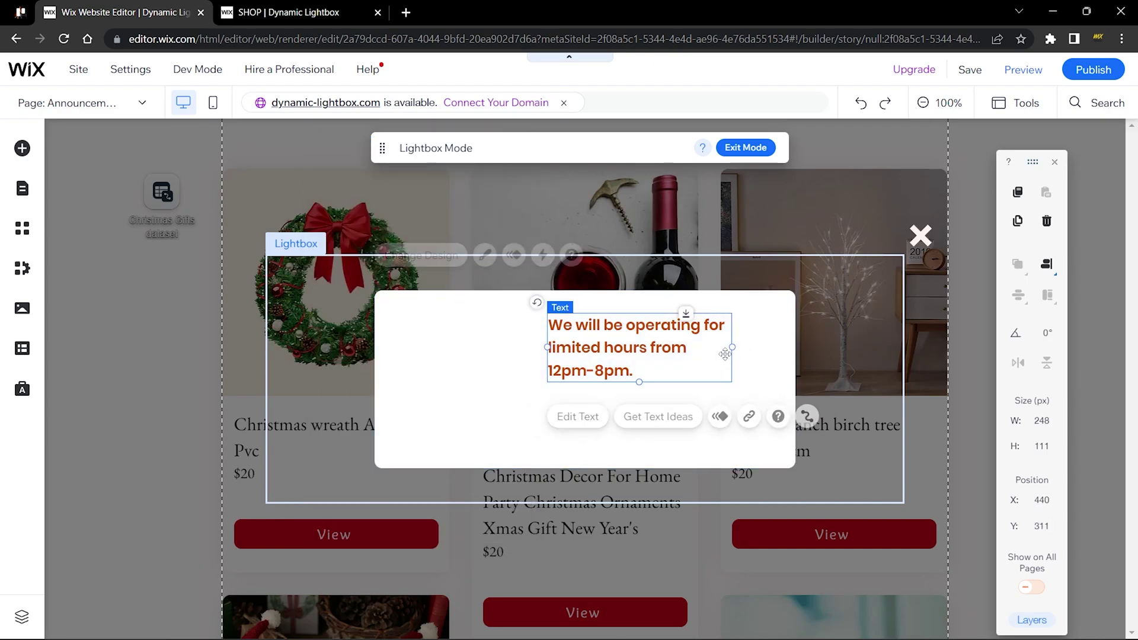
drag(735, 348, 790, 341)
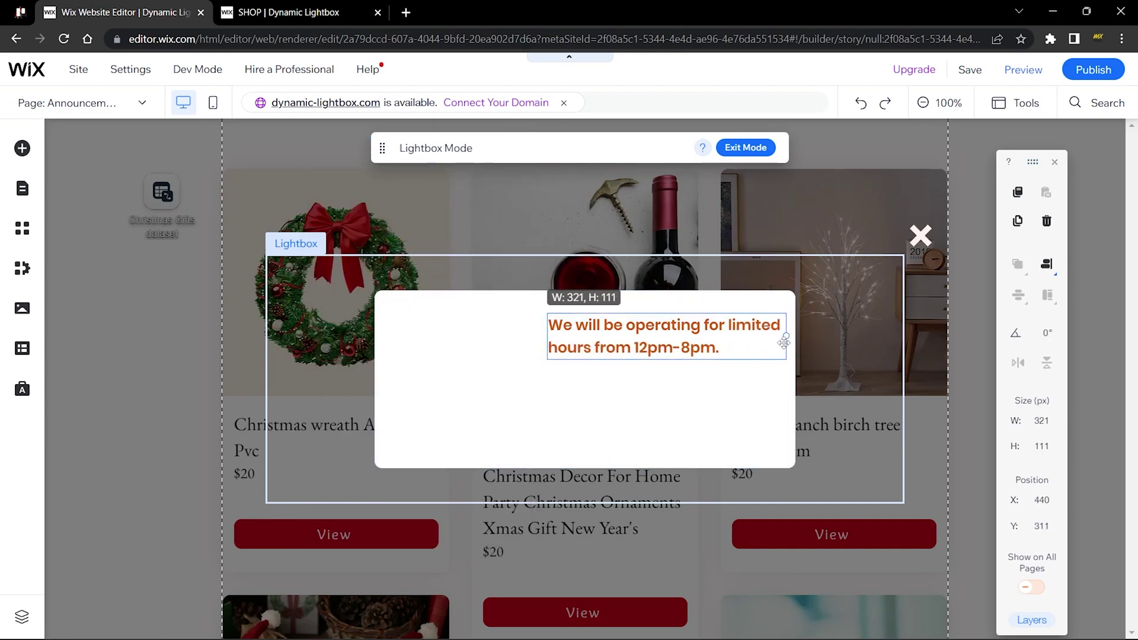
- Colour the operating-hours text crimson red #D6001C
click(463, 374)
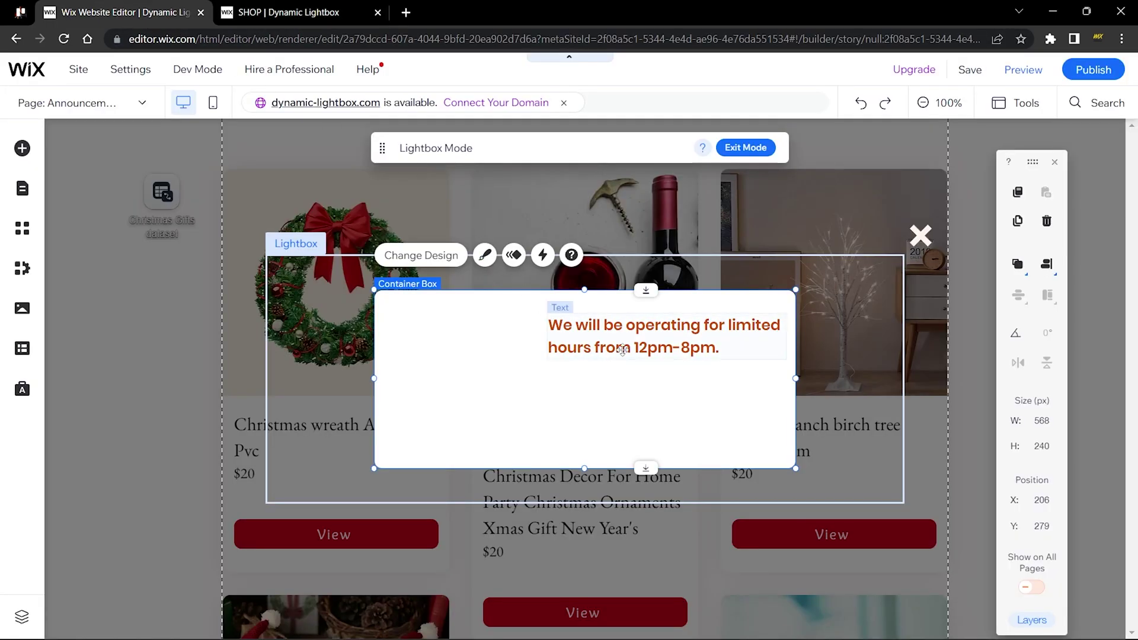
click(623, 349)
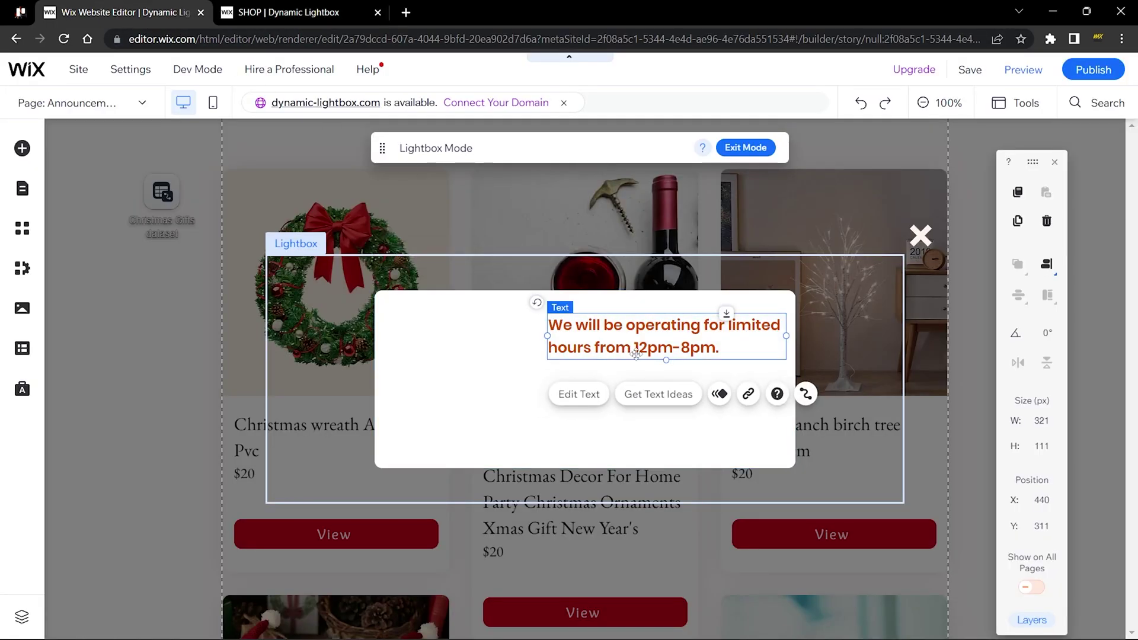
click(581, 395)
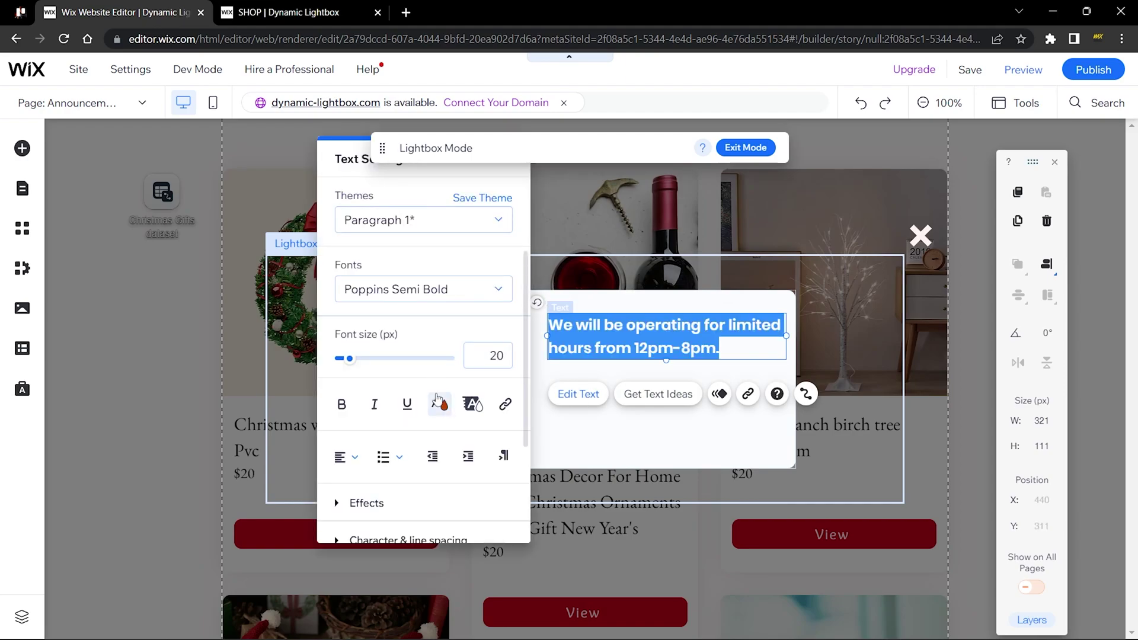
click(440, 404)
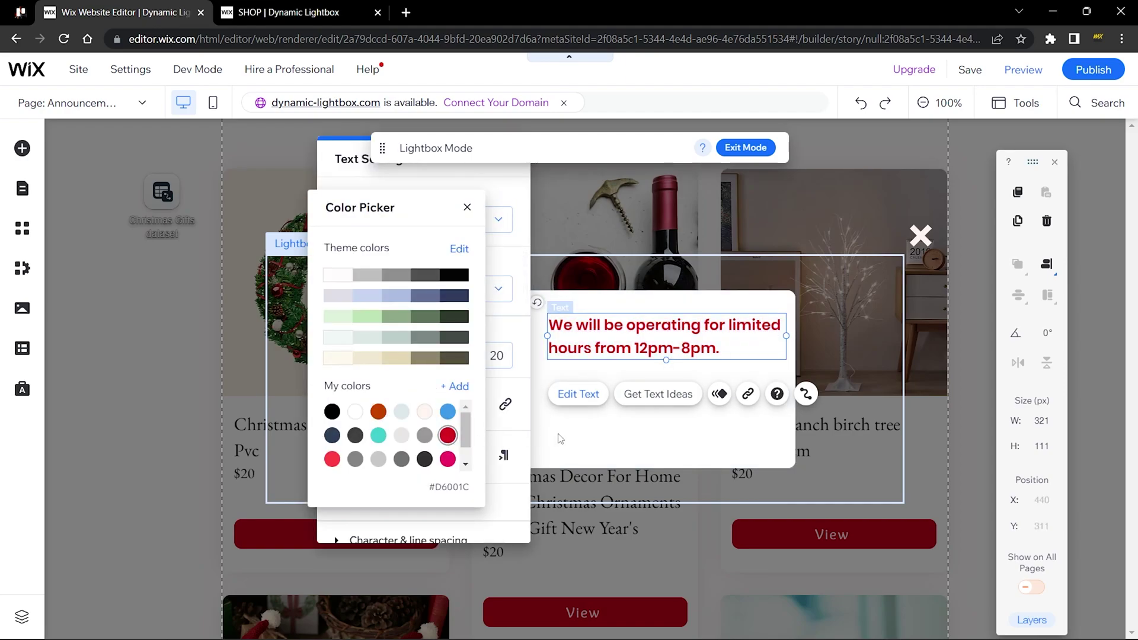
click(600, 436)
click(399, 333)
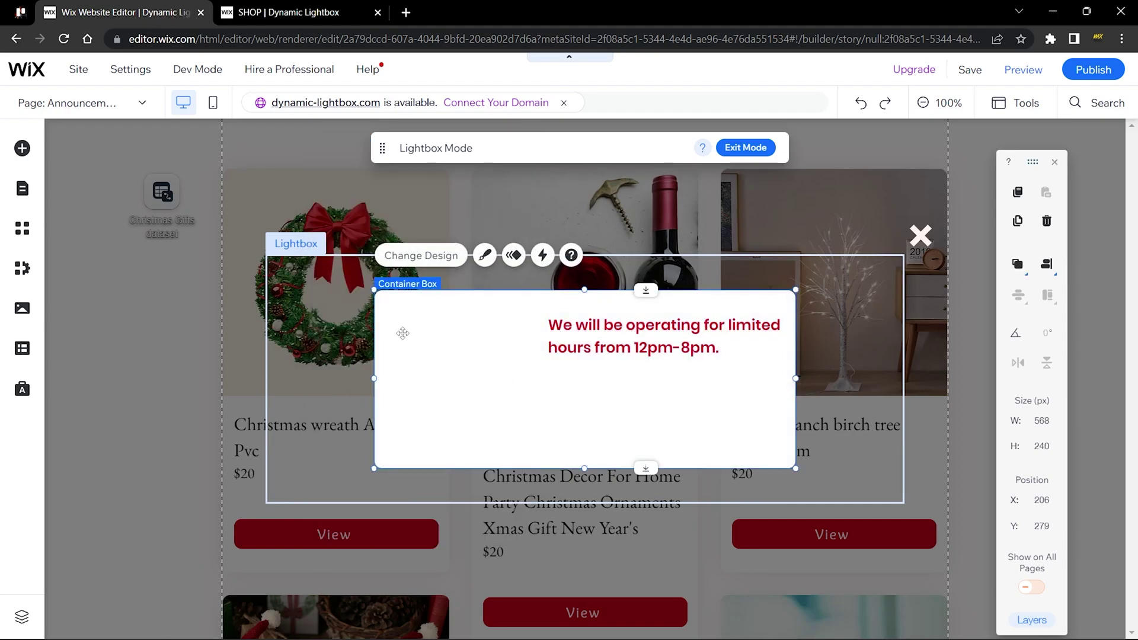
- Add the ornament bucket photo from Site Images and resize it to 117 × 117 px
click(20, 148)
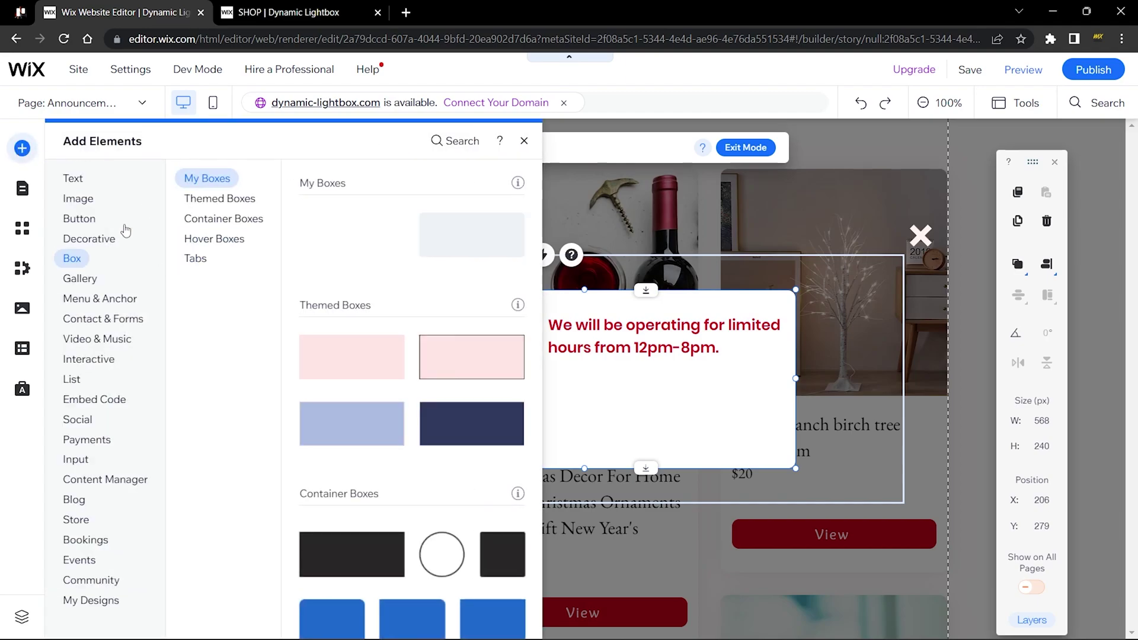
click(83, 201)
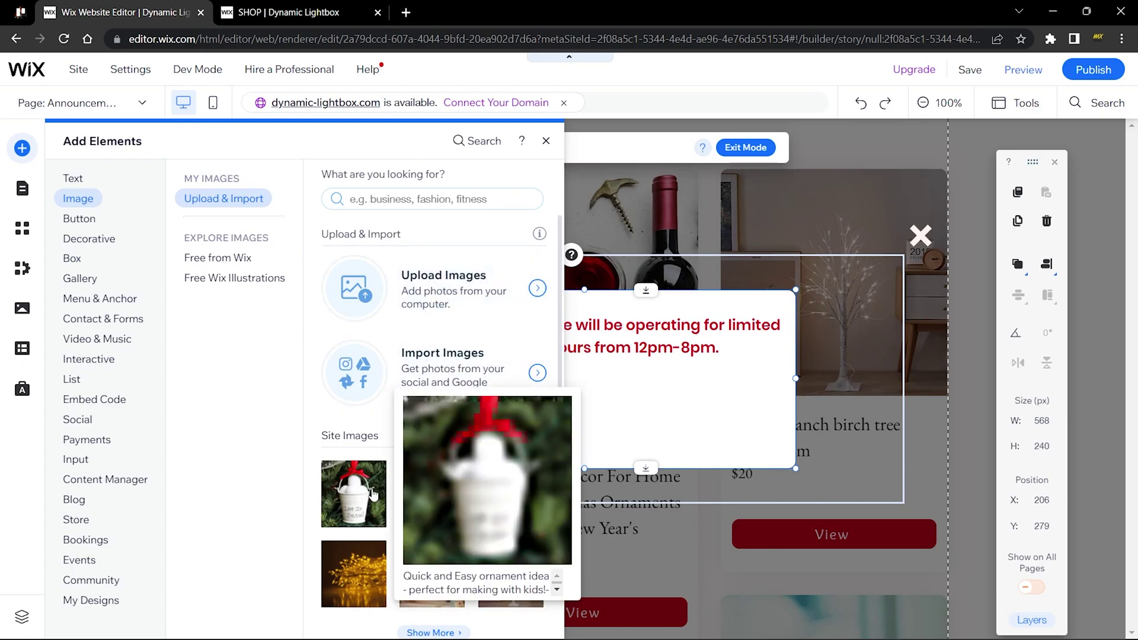
click(368, 494)
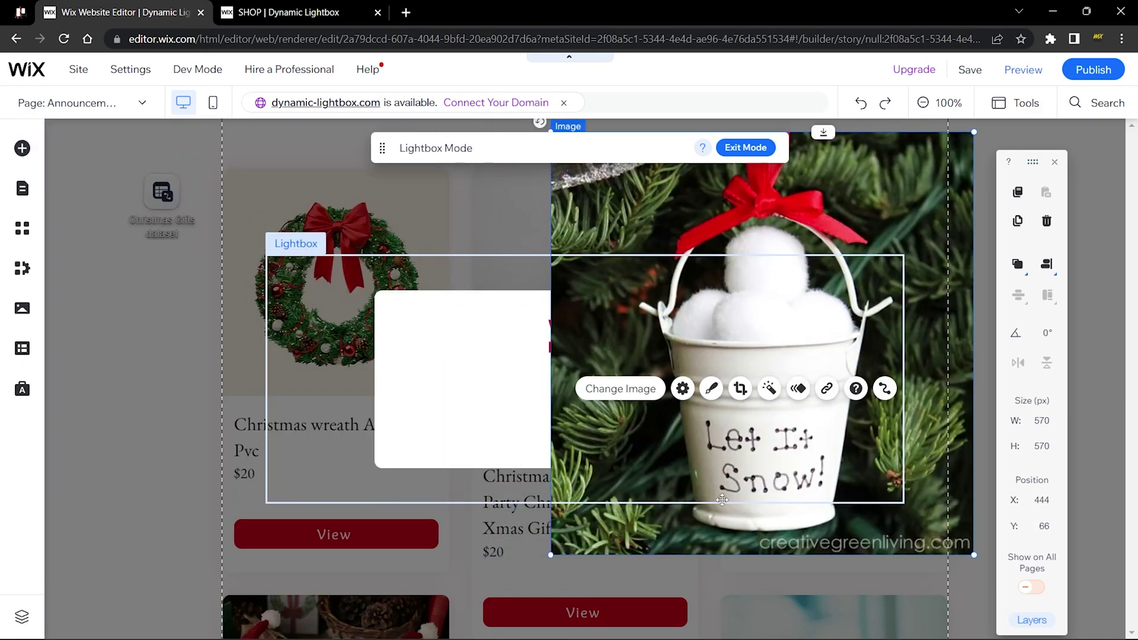
drag(969, 132, 435, 323)
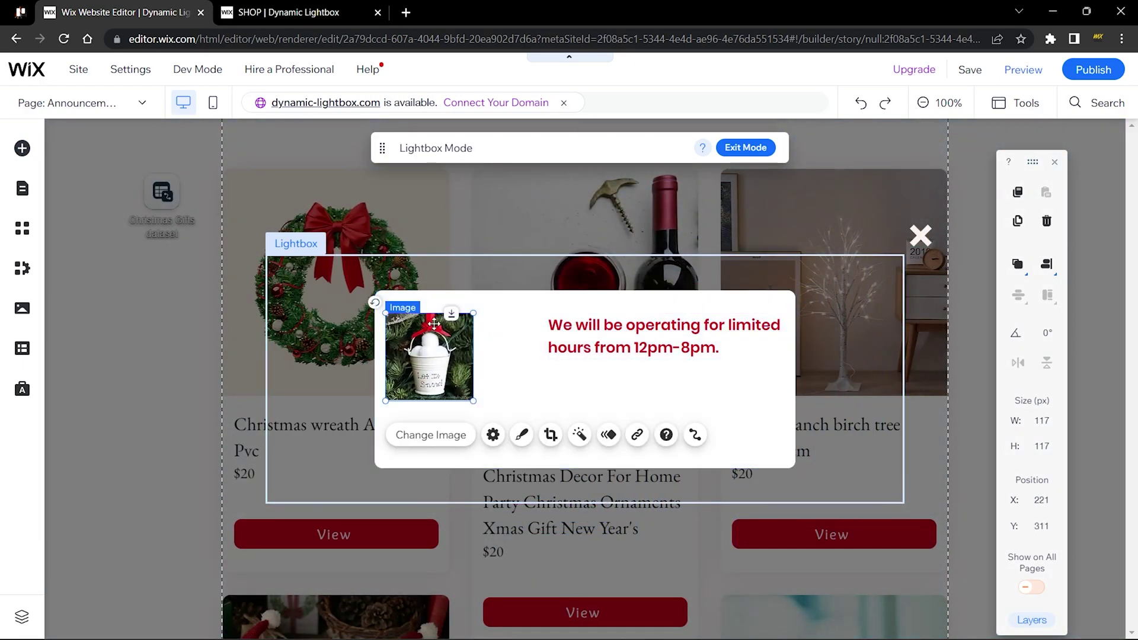
- Browse the photo's frame styles, then nudge the photo slightly right beside the text
click(521, 436)
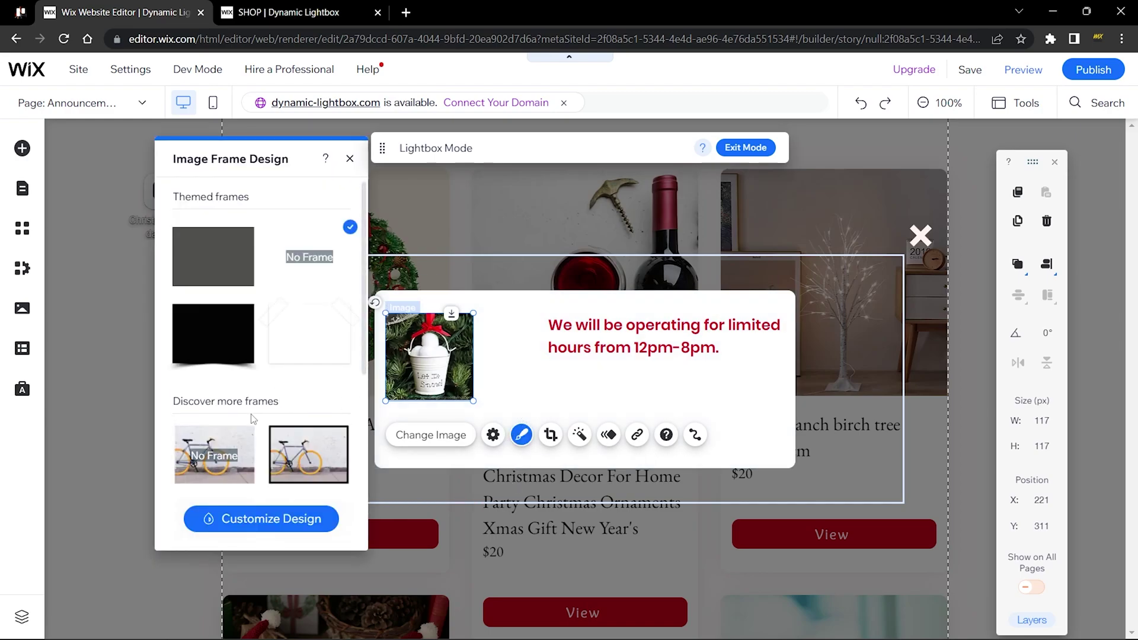
scroll(253, 420, down, 3)
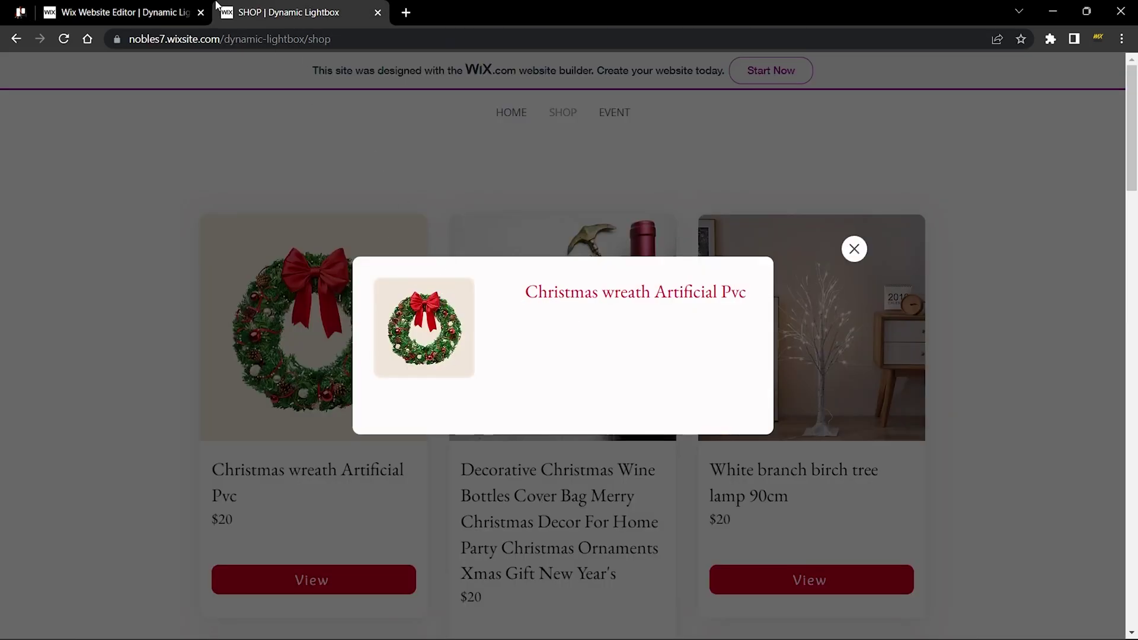
click(130, 12)
click(504, 338)
click(437, 351)
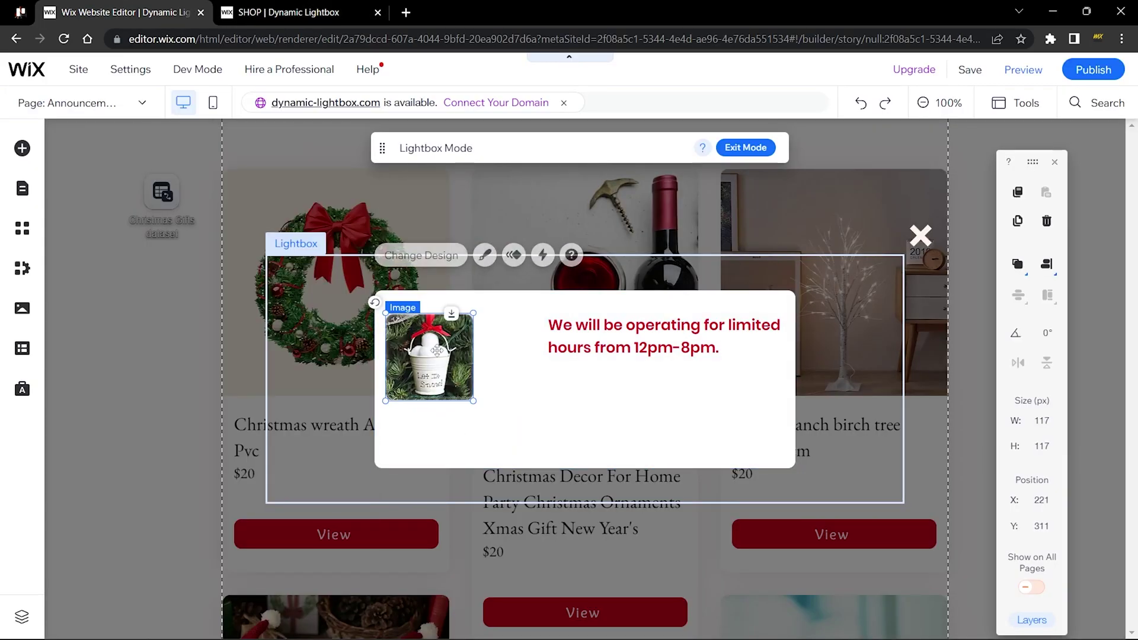
drag(437, 351, 466, 352)
- Duplicate the announcement text, change the copy to '$0', and colour it black
click(598, 364)
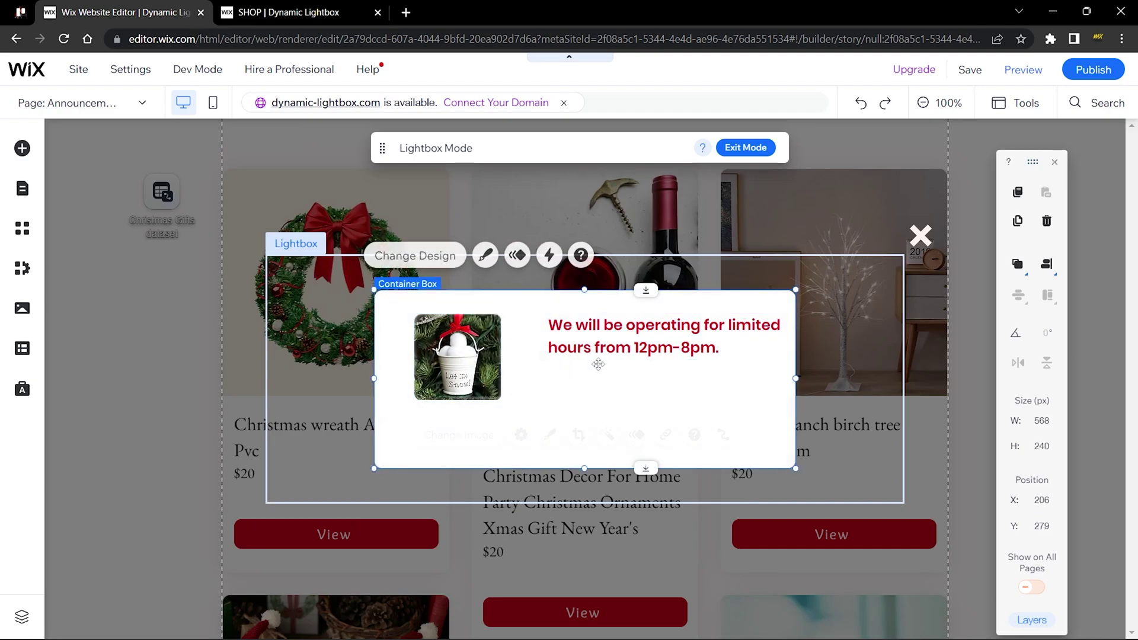
click(621, 340)
right_click(620, 341)
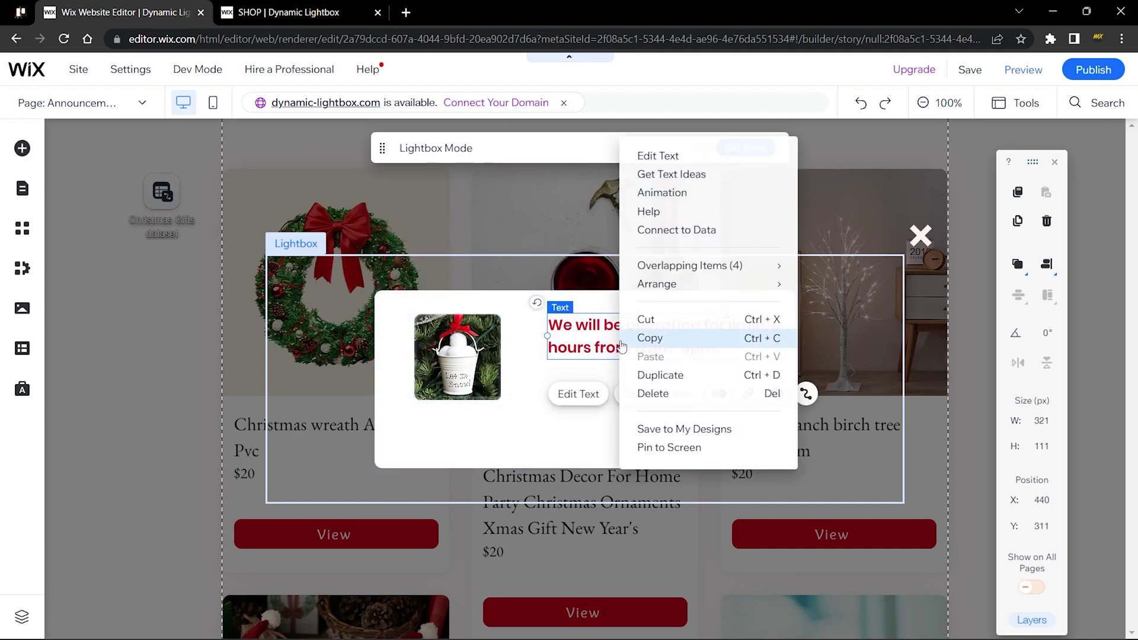
click(682, 375)
drag(628, 343, 617, 378)
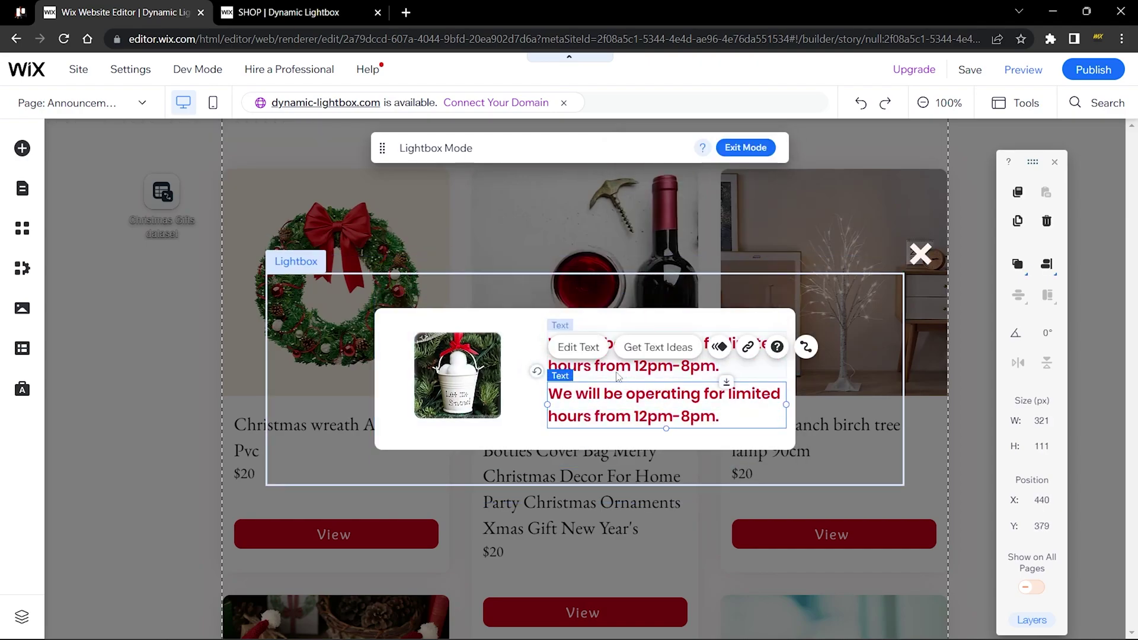
click(578, 347)
text($0)
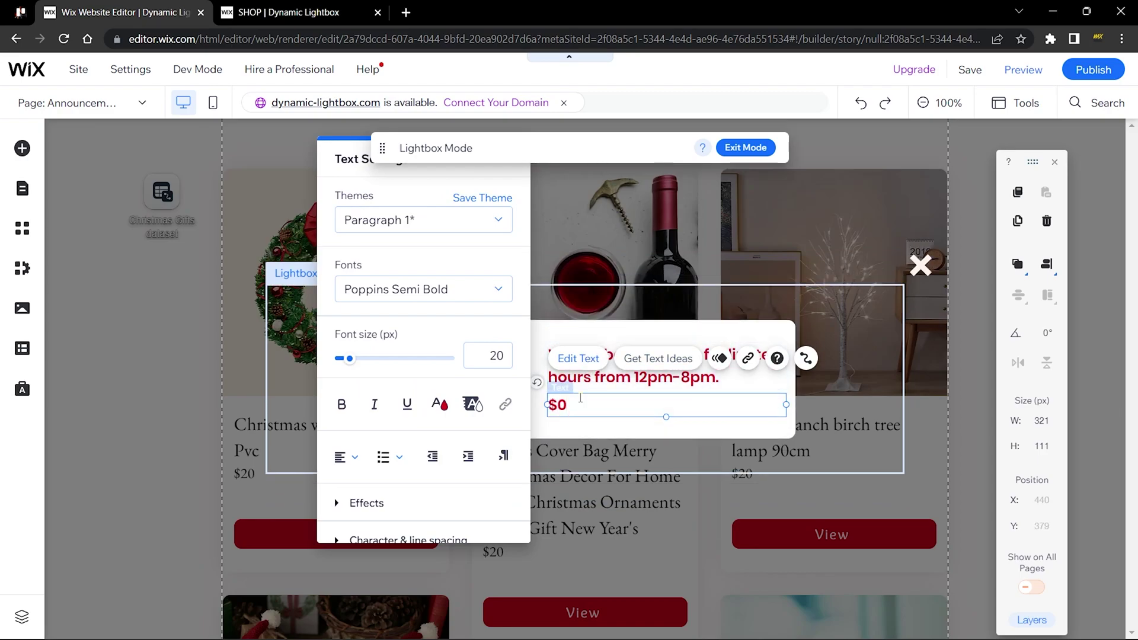
key(ctrl+a)
click(445, 408)
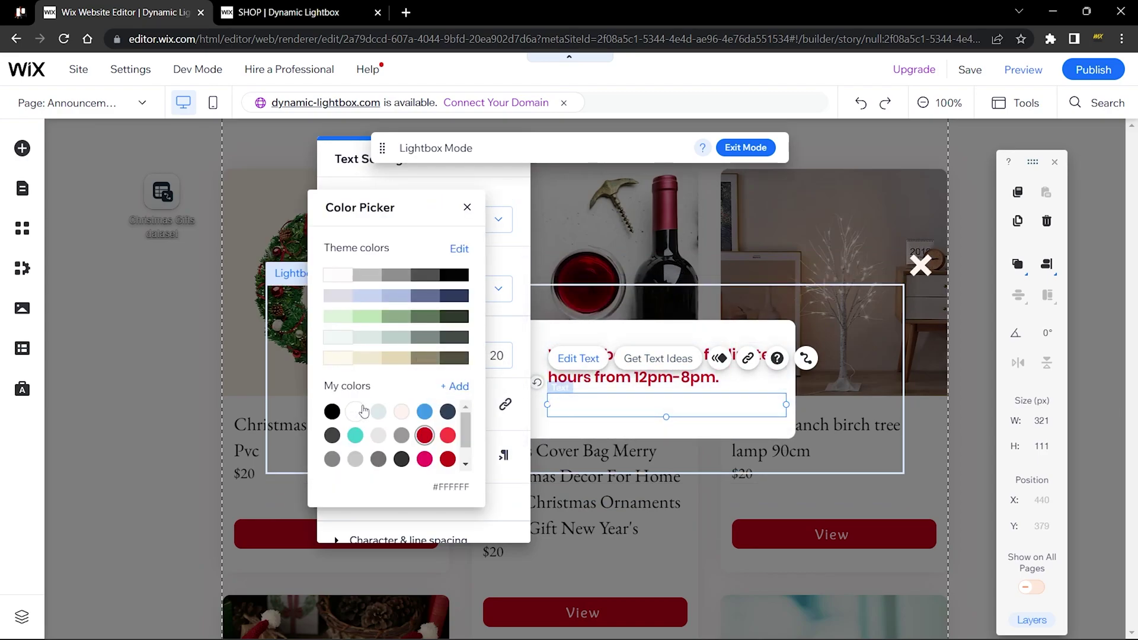
click(333, 411)
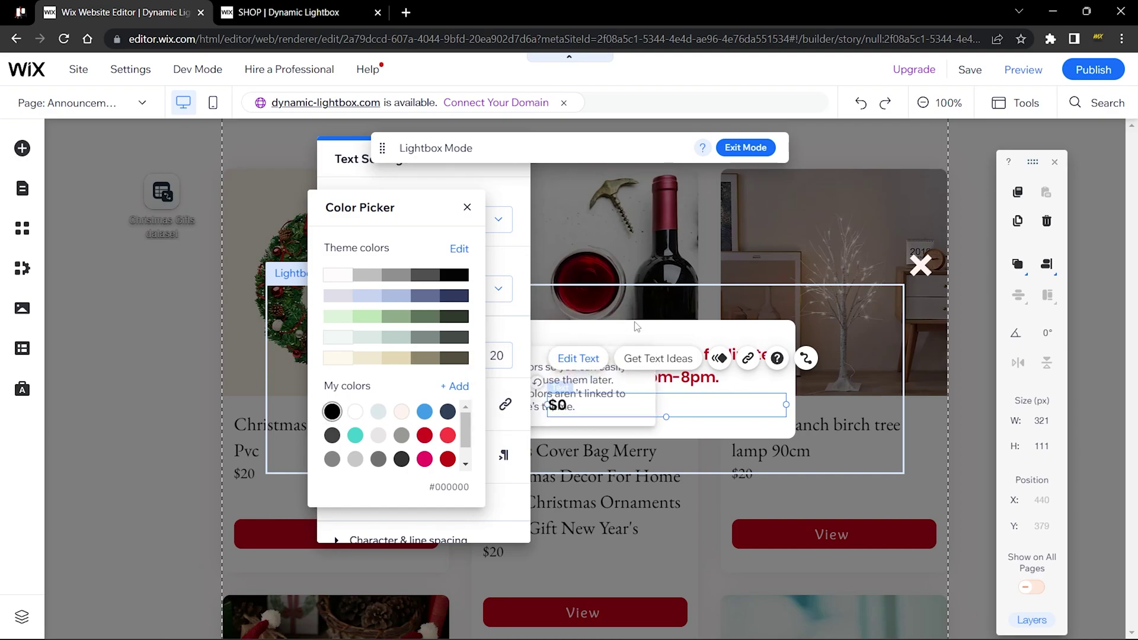
click(690, 332)
click(691, 332)
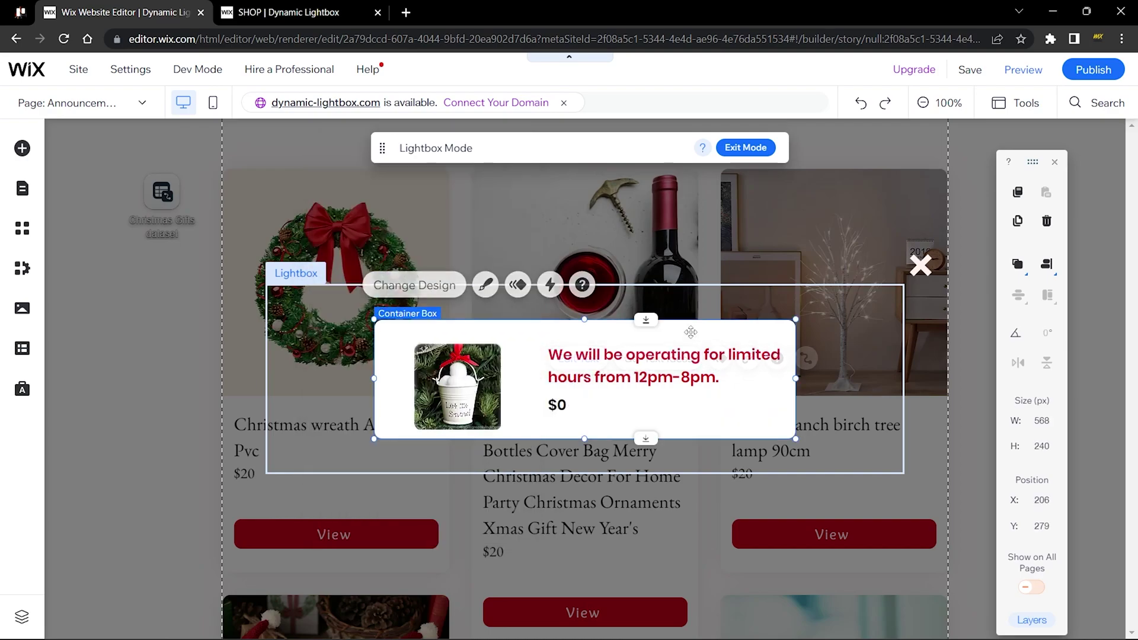
- Re-align the ornament photo inside the box and move the $0 text just below the announcement
click(844, 357)
click(464, 371)
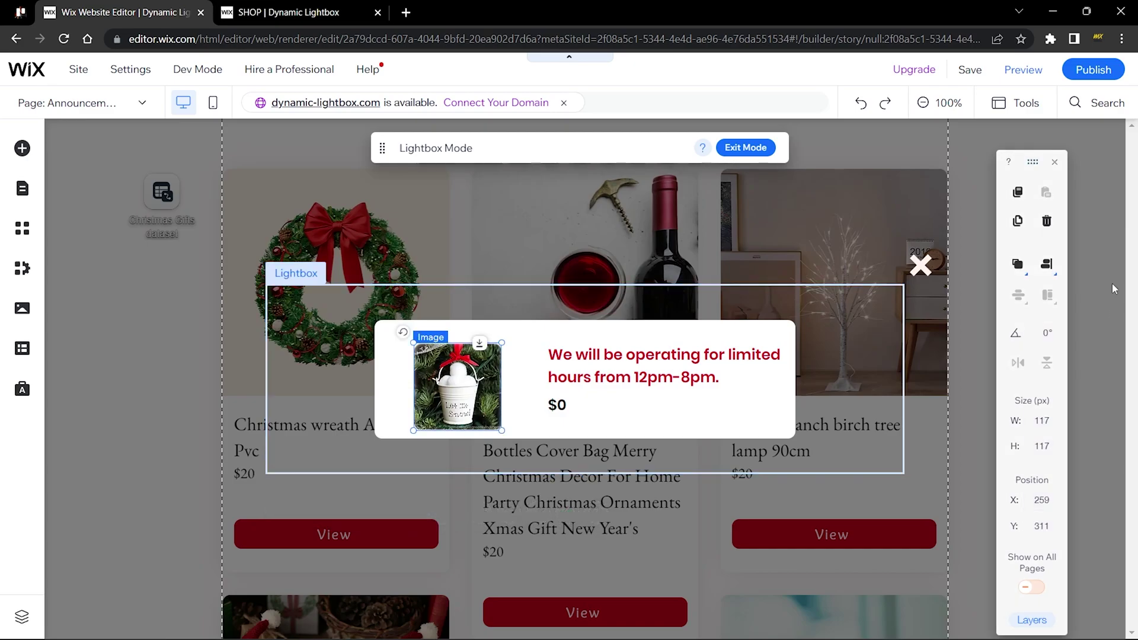
click(1047, 264)
click(1014, 295)
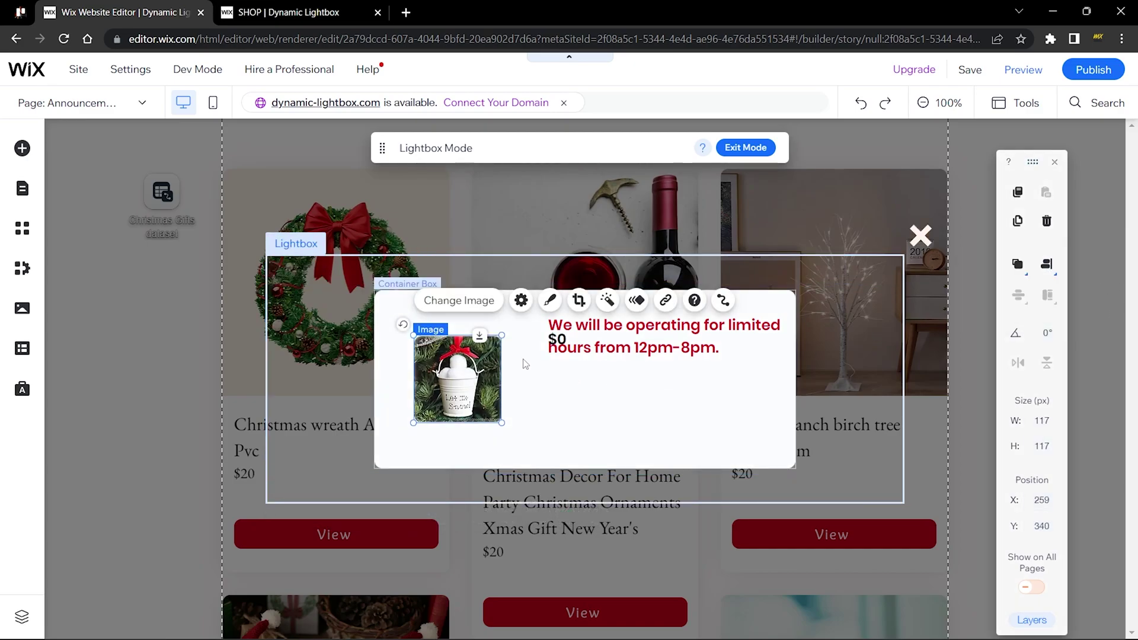
click(660, 355)
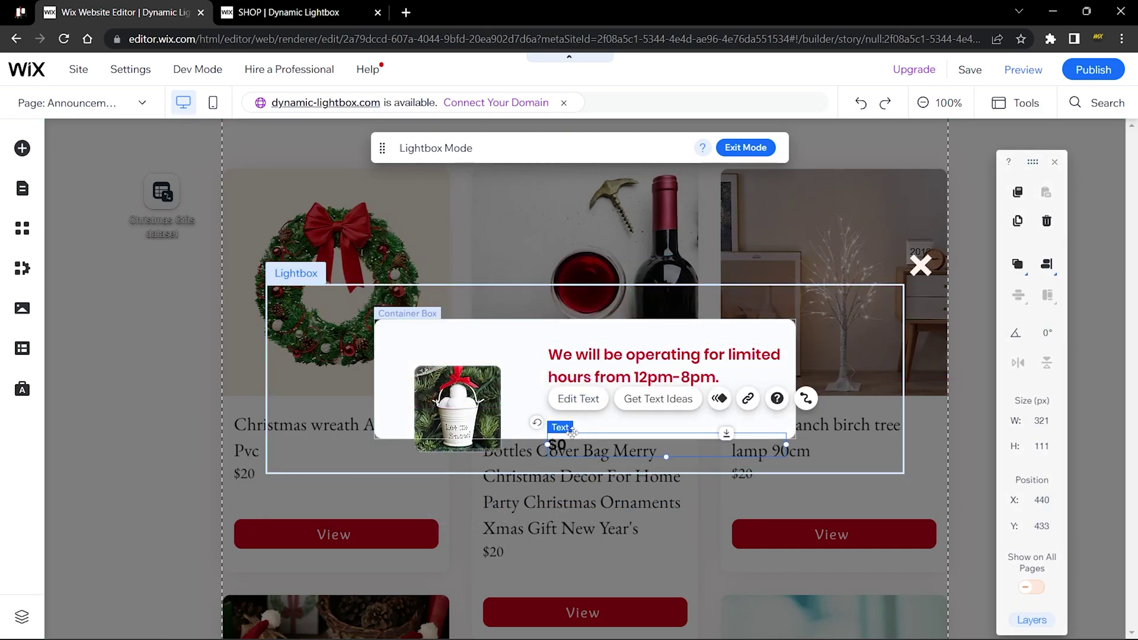
drag(562, 445, 569, 408)
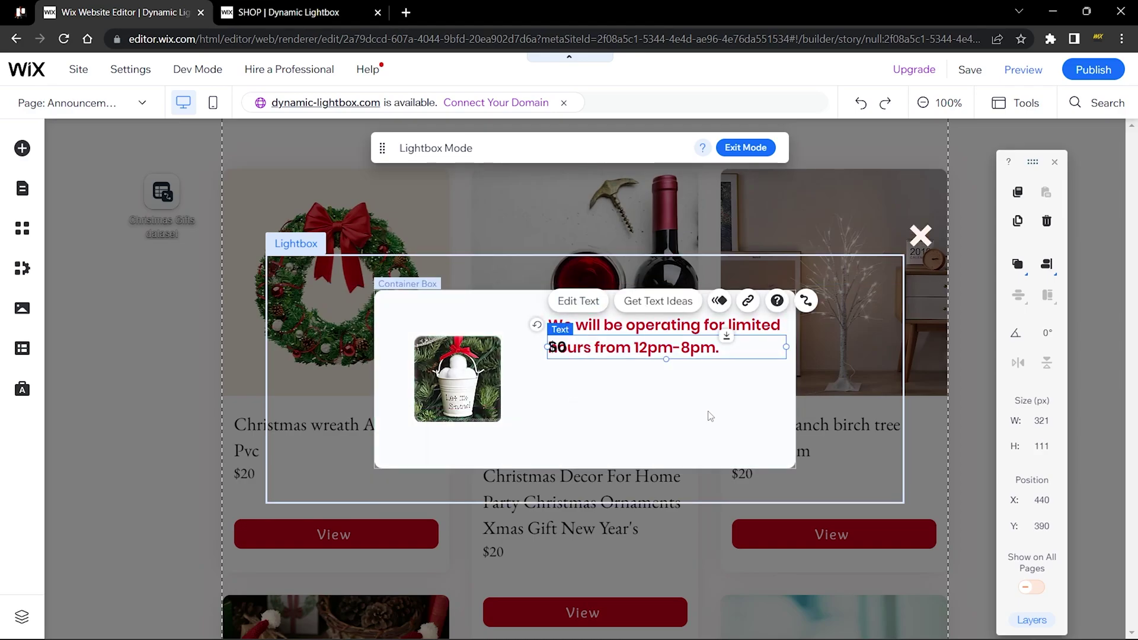
drag(564, 349, 565, 396)
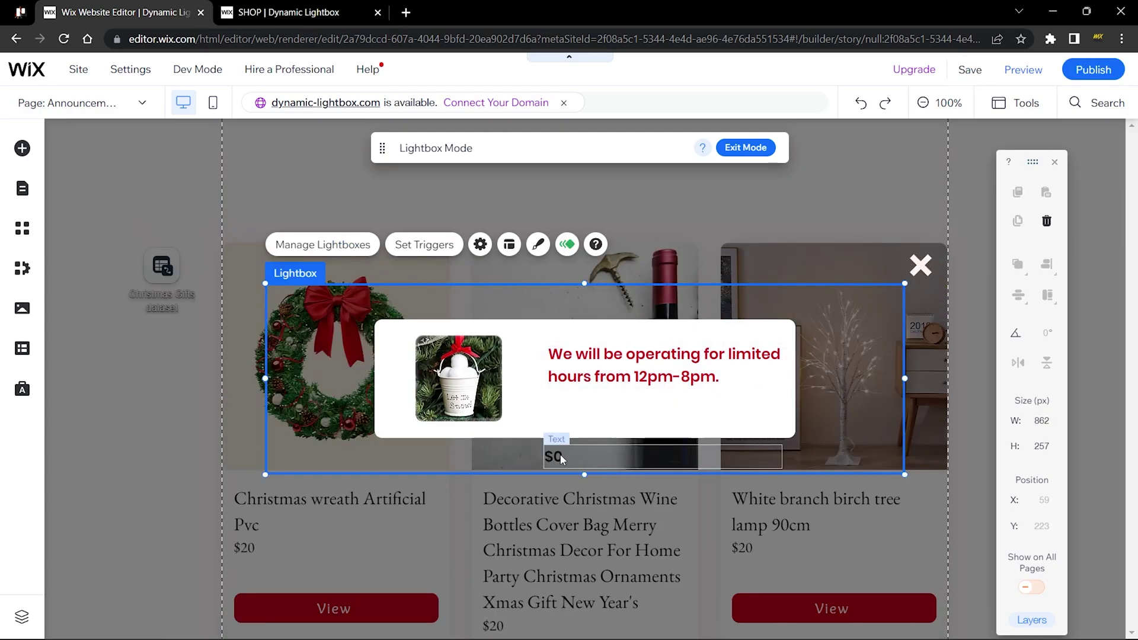
- Nudge the $0 text up under the announcement and shift the ornament photo about 44 px left
click(570, 464)
drag(571, 464, 563, 398)
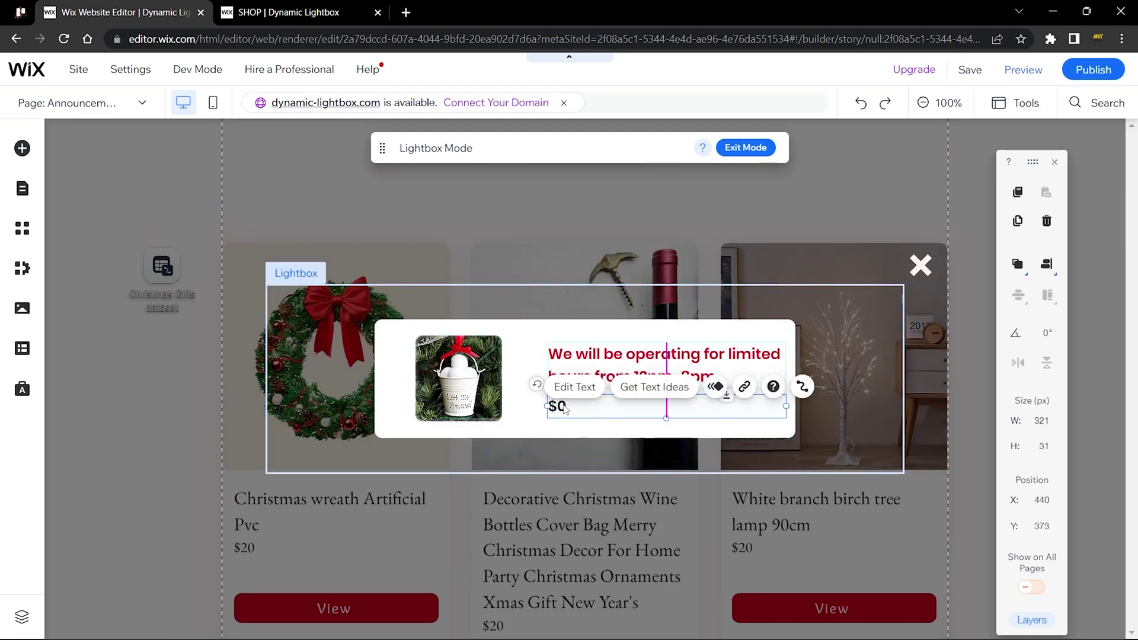
click(485, 402)
drag(485, 402, 459, 402)
click(1020, 293)
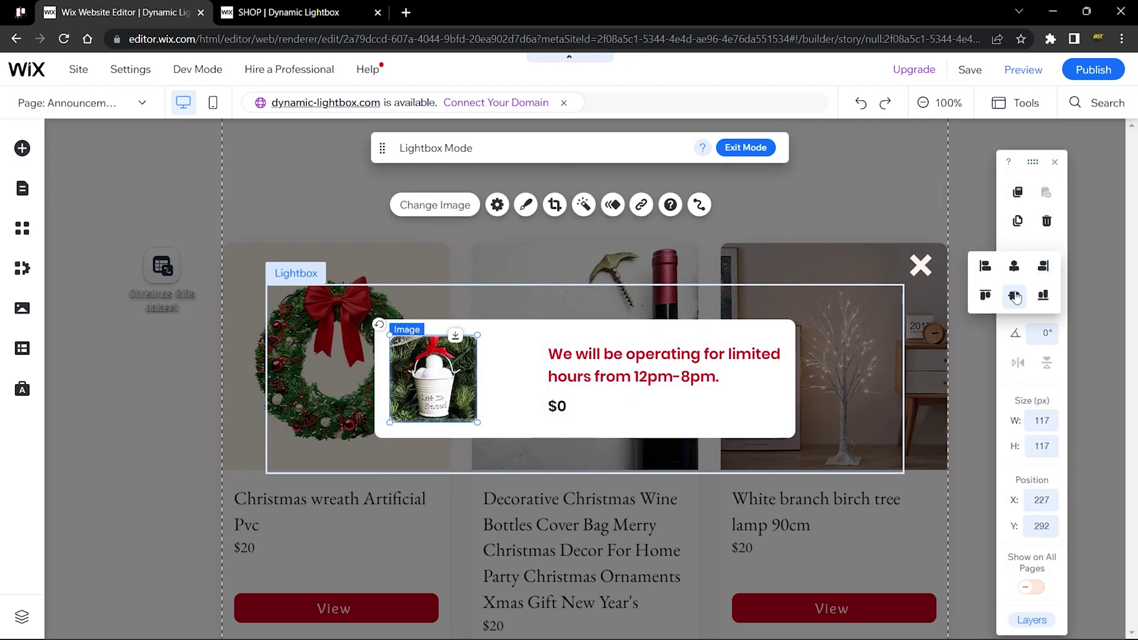
- Group the announcement and $0 texts, centre the group vertically, and move it left beside the photo
click(572, 370)
shift+click(571, 407)
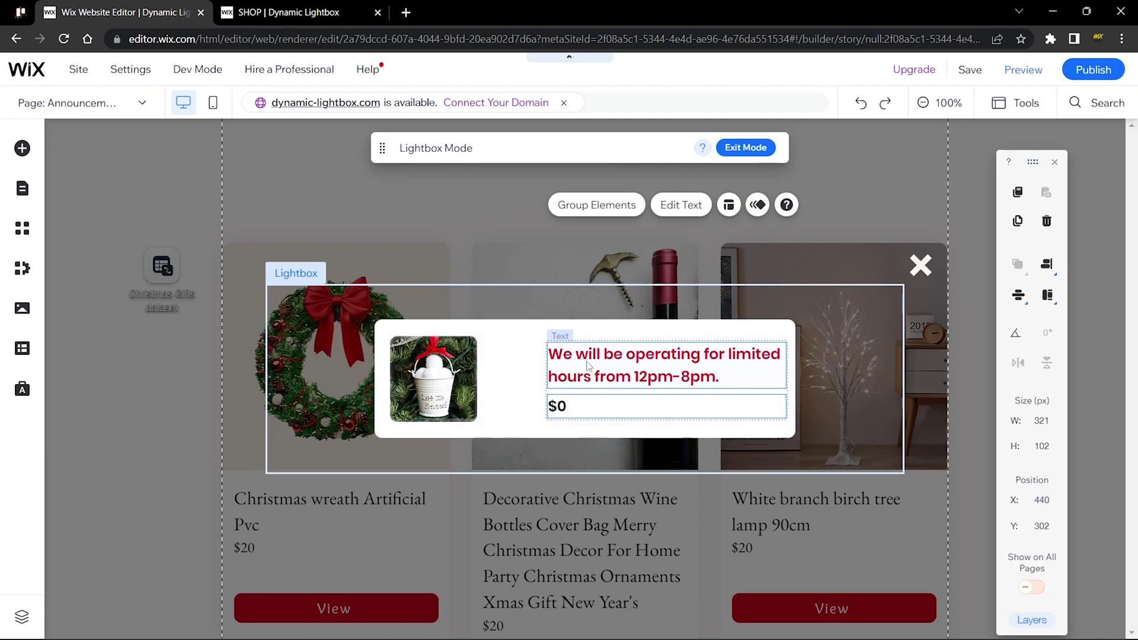
click(552, 360)
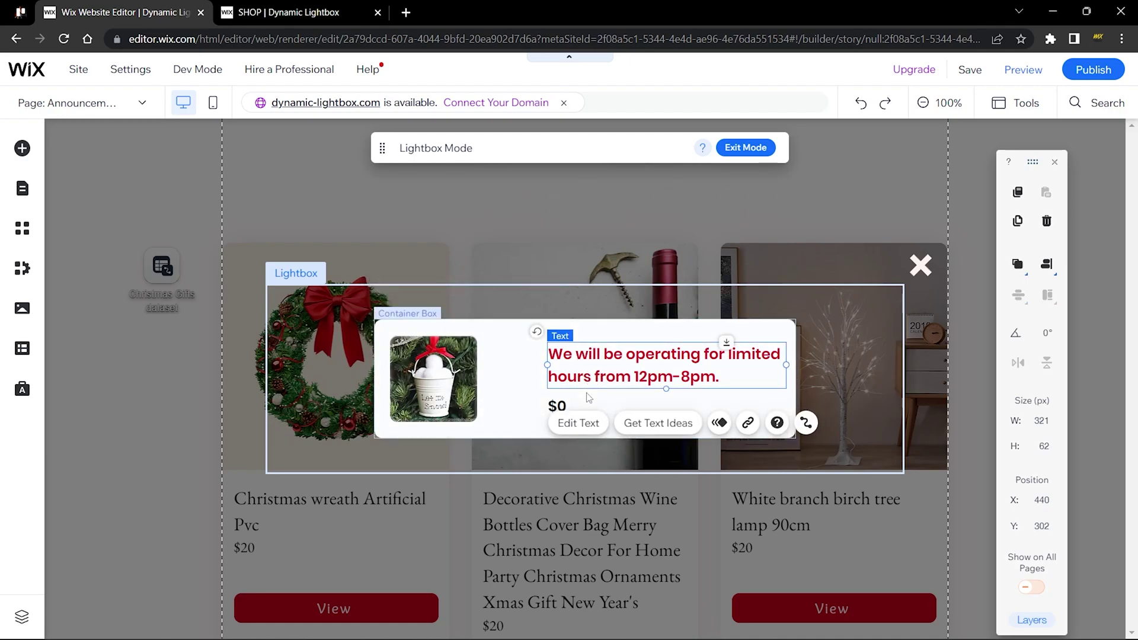
shift+click(575, 407)
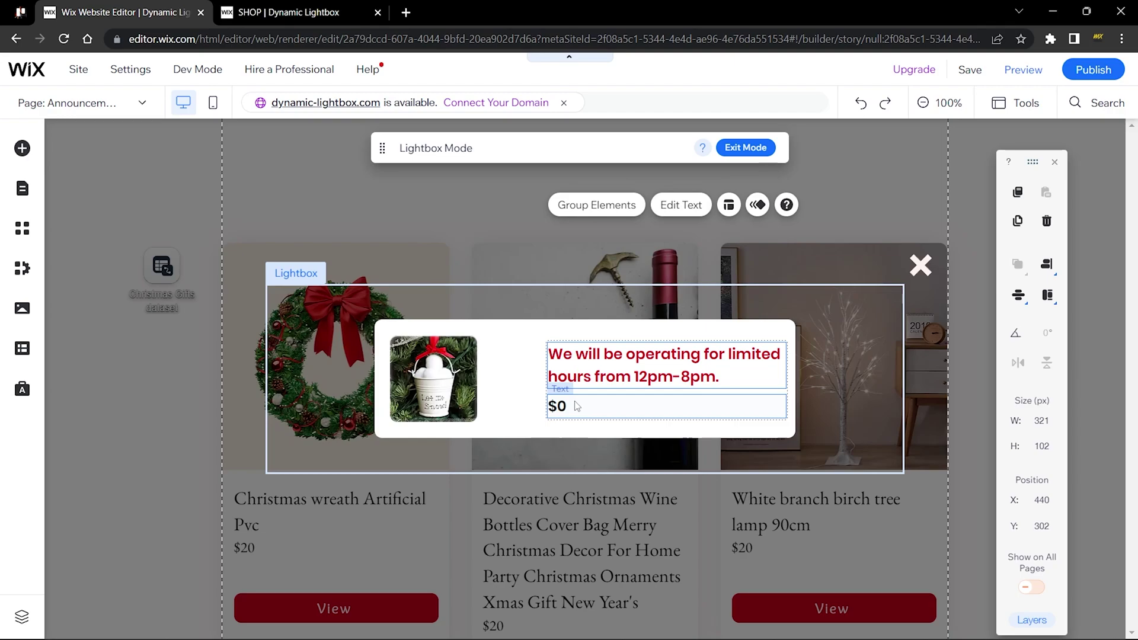
click(597, 207)
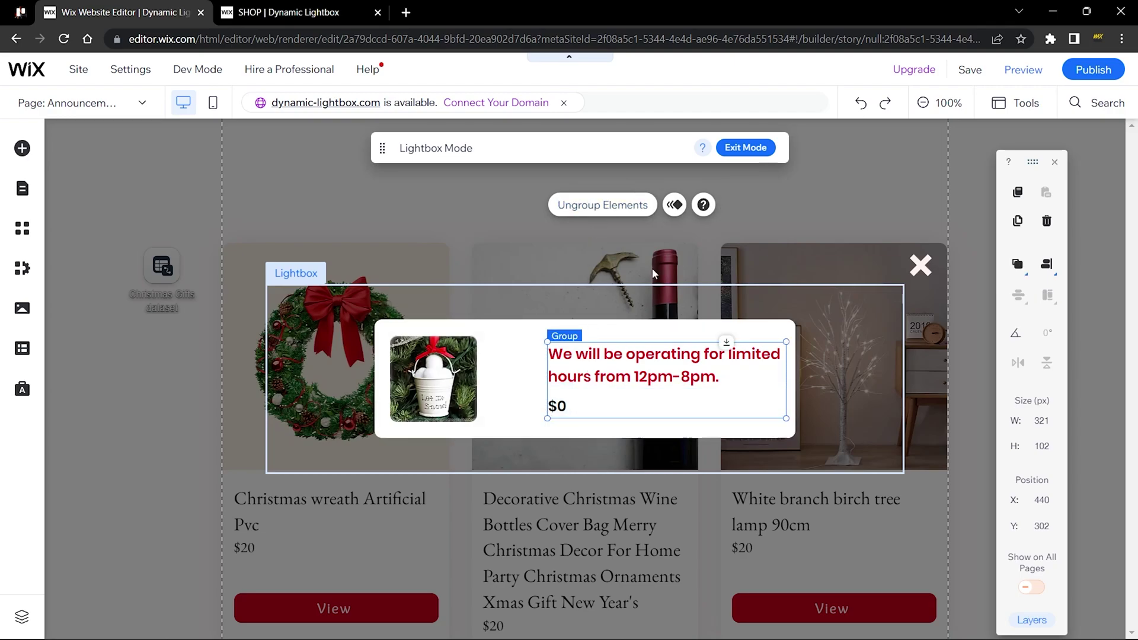
click(1047, 264)
click(1014, 296)
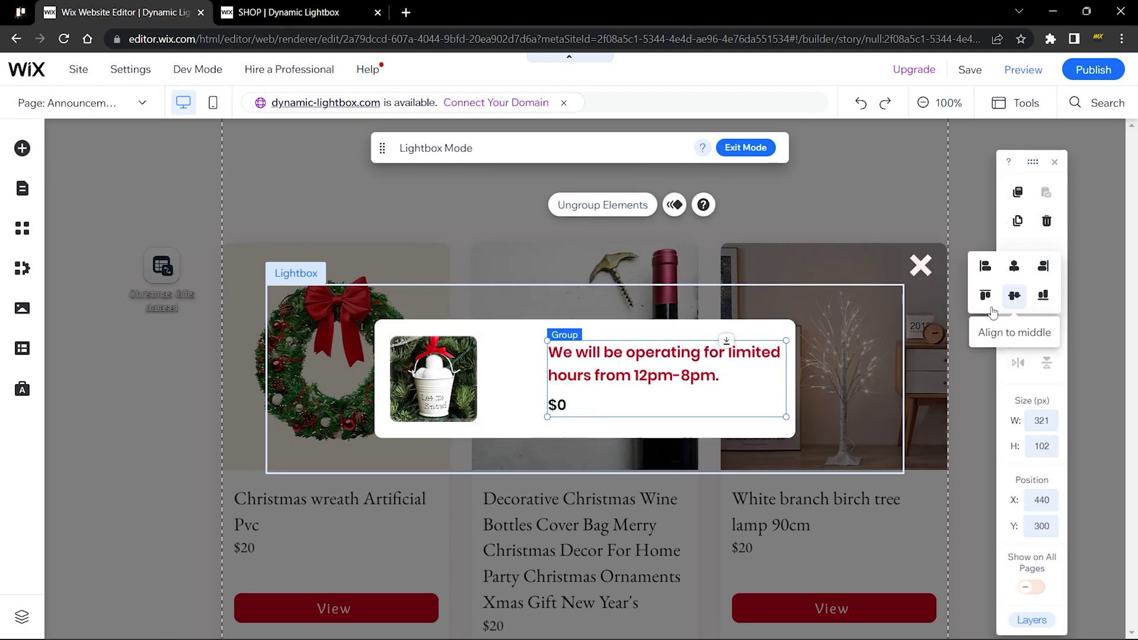
drag(618, 375, 594, 375)
click(918, 267)
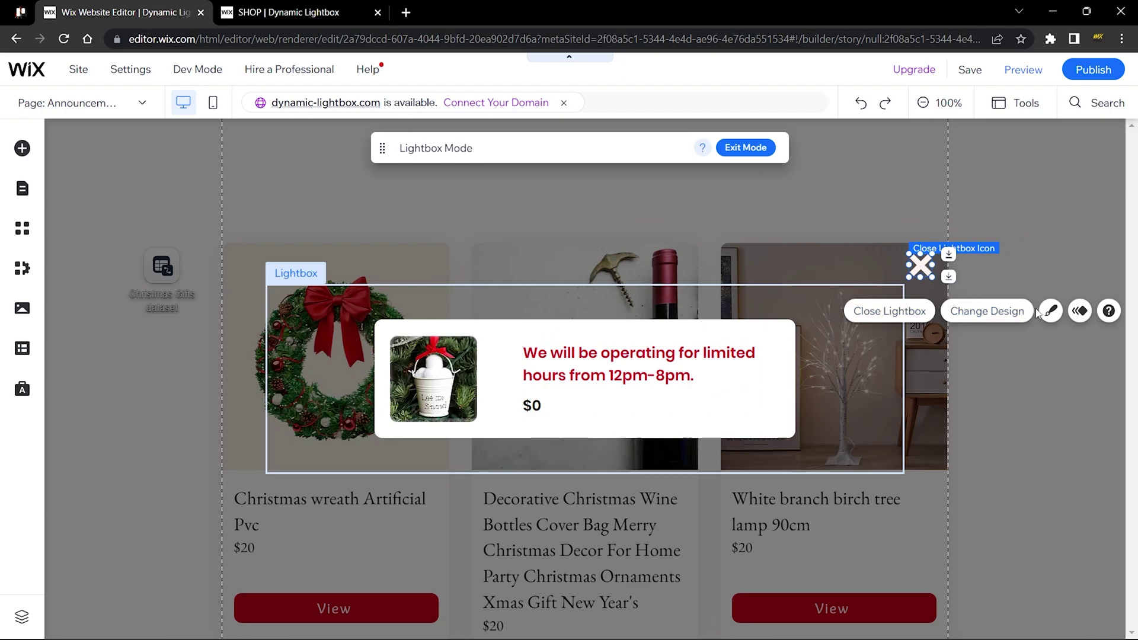
- Browse alternative designs and fill colour settings for the lightbox close icon
click(1003, 318)
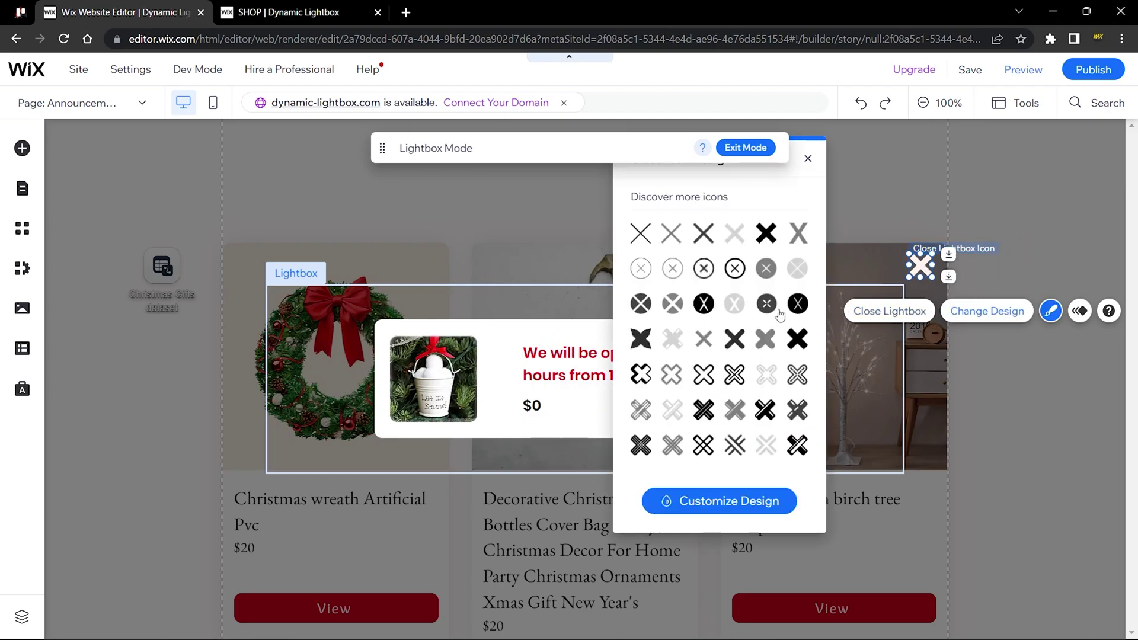
click(737, 501)
click(735, 211)
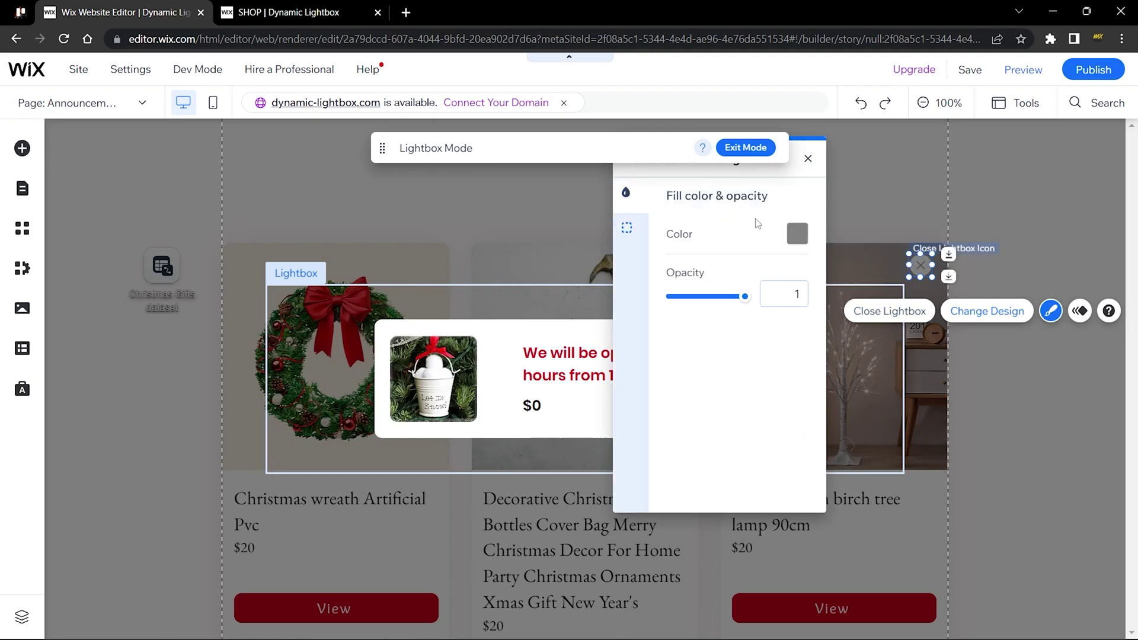
click(797, 234)
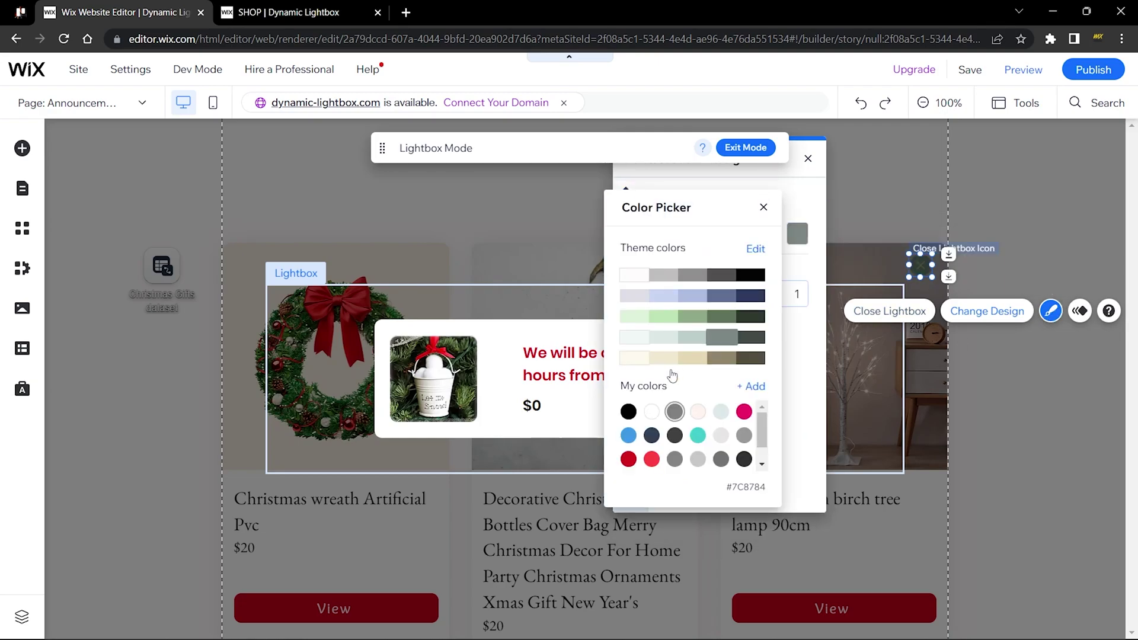
click(763, 207)
click(808, 159)
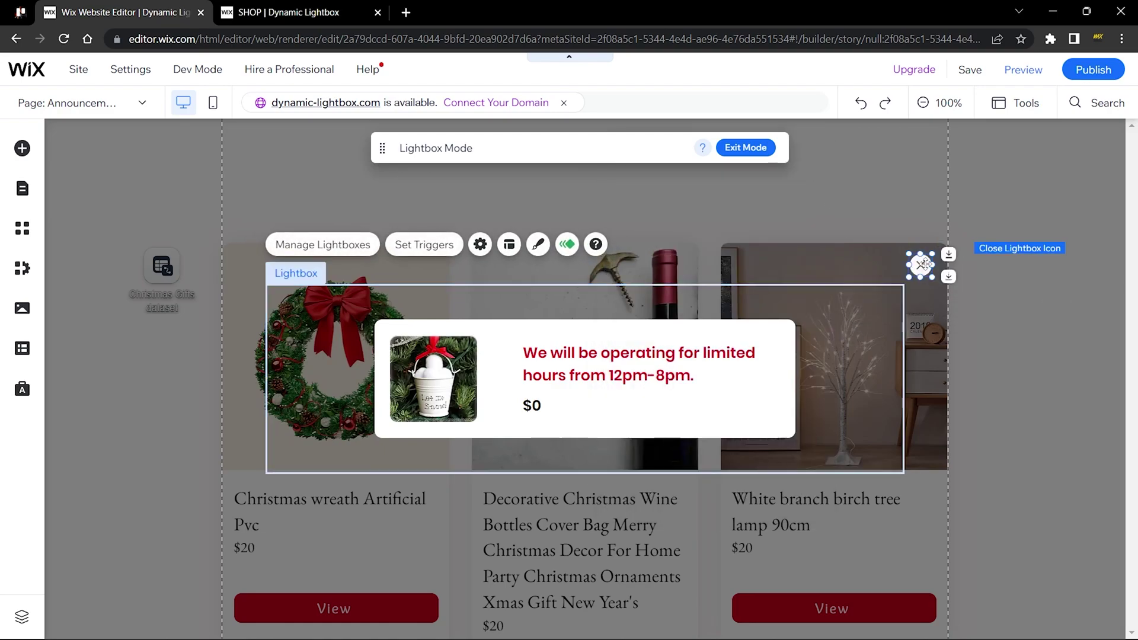
- Drag the close icon onto the white popup card's top-right corner
drag(925, 263, 810, 313)
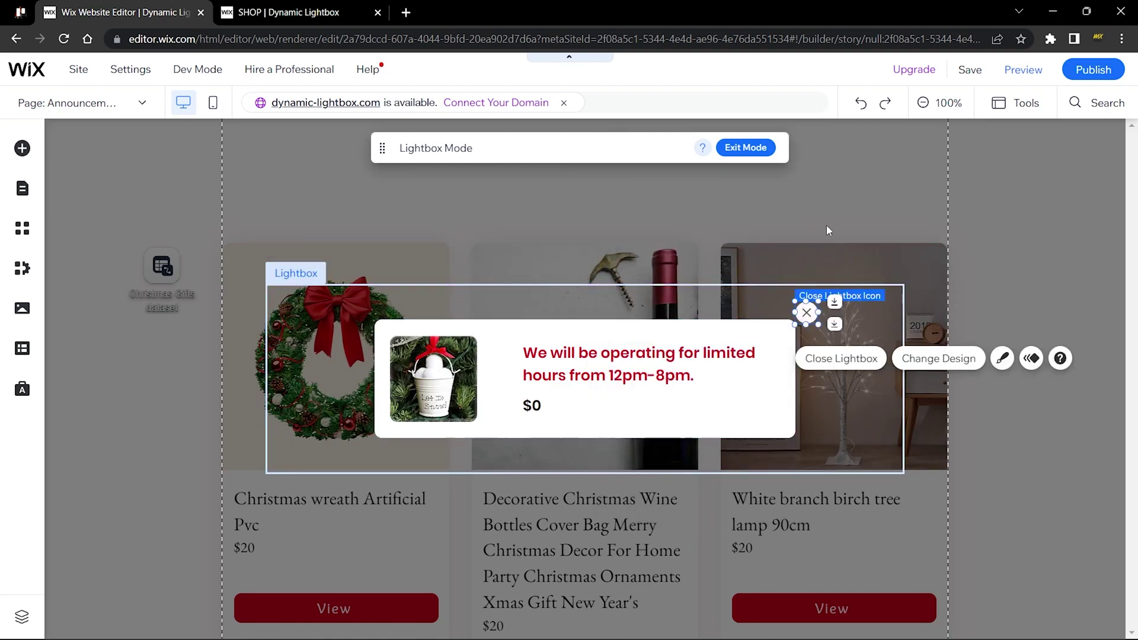
click(828, 230)
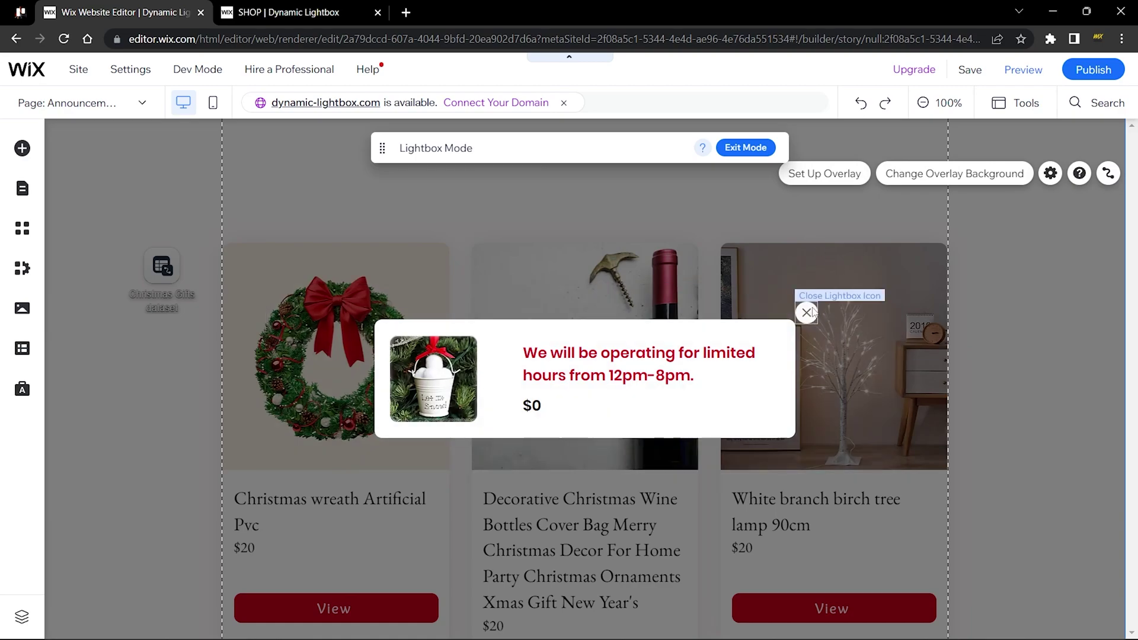
click(195, 323)
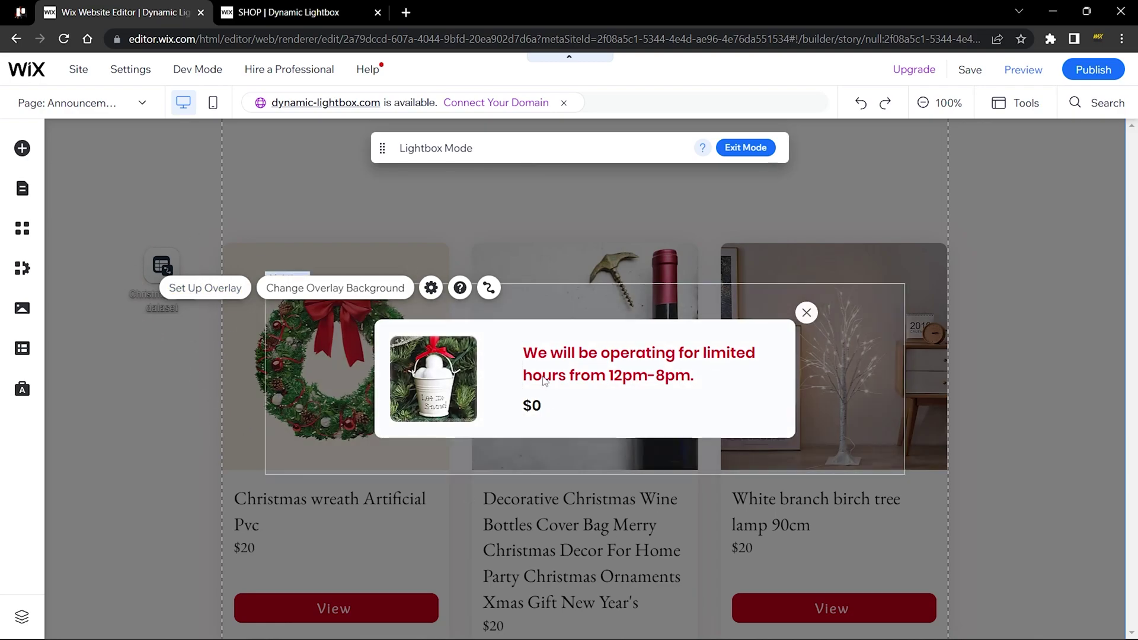
- Add a dataset beside the lightbox and connect it to the Christmas Gifts collection
click(20, 148)
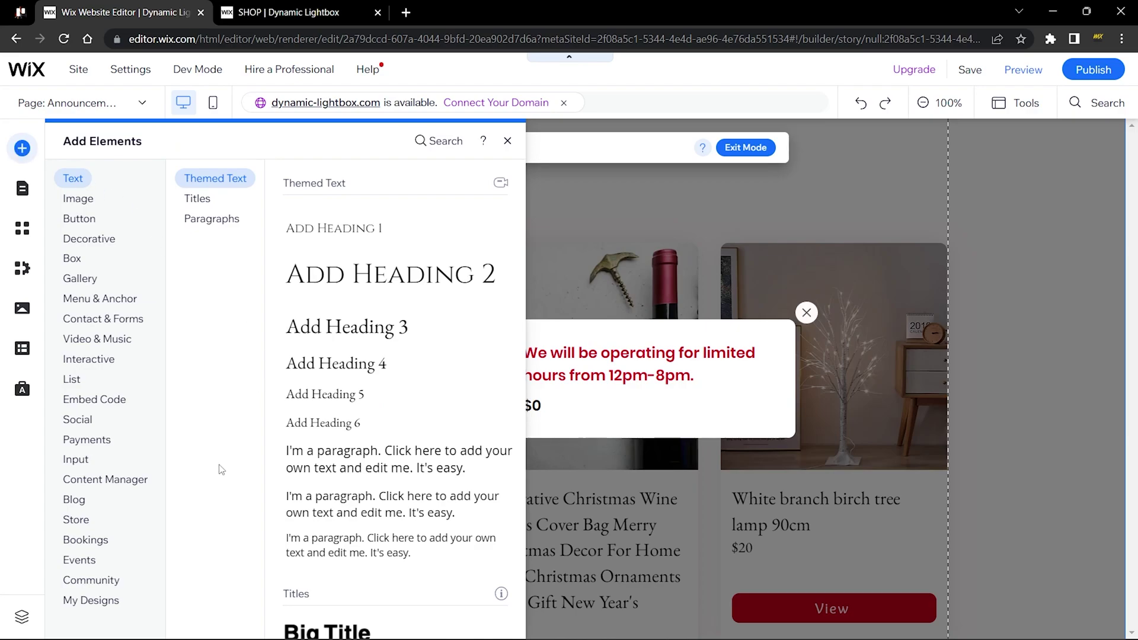
click(112, 479)
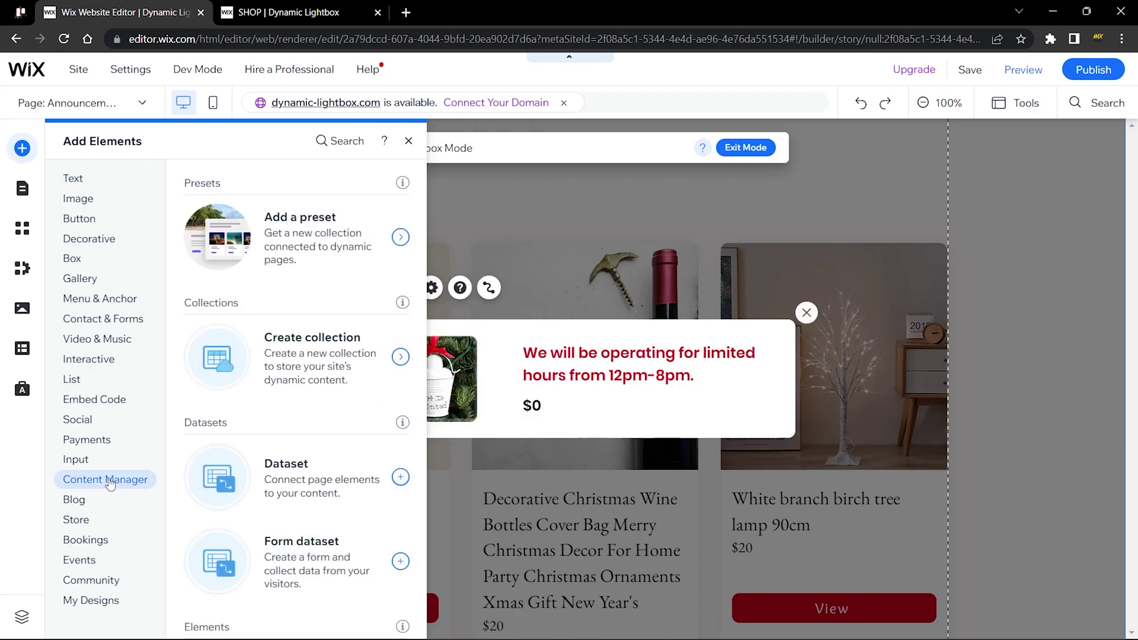
click(400, 478)
drag(783, 386, 222, 308)
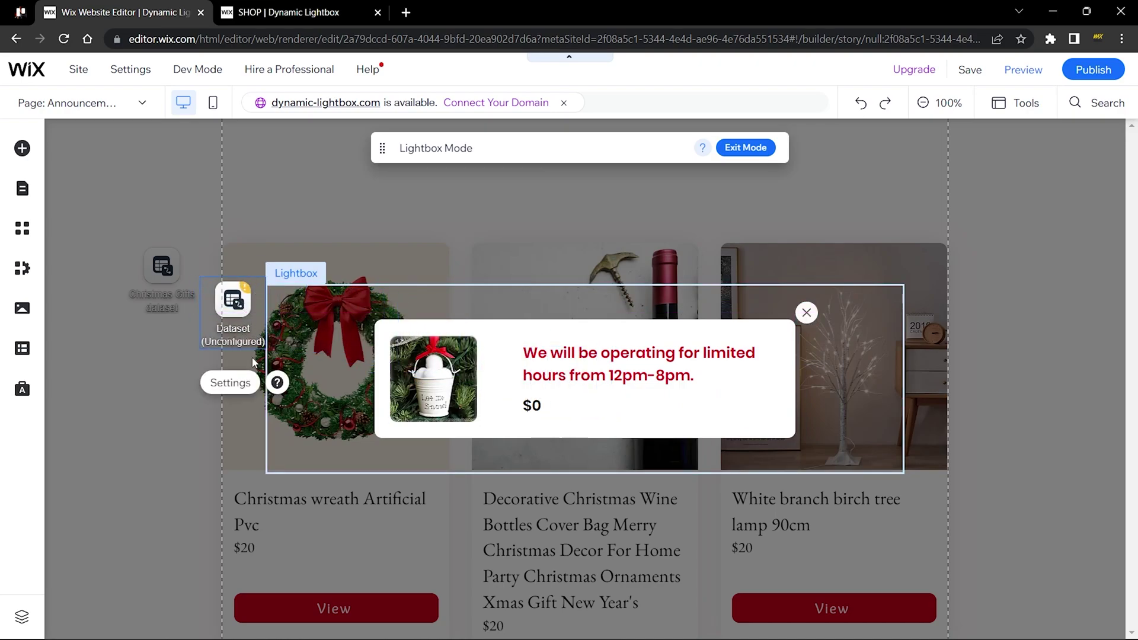
click(237, 383)
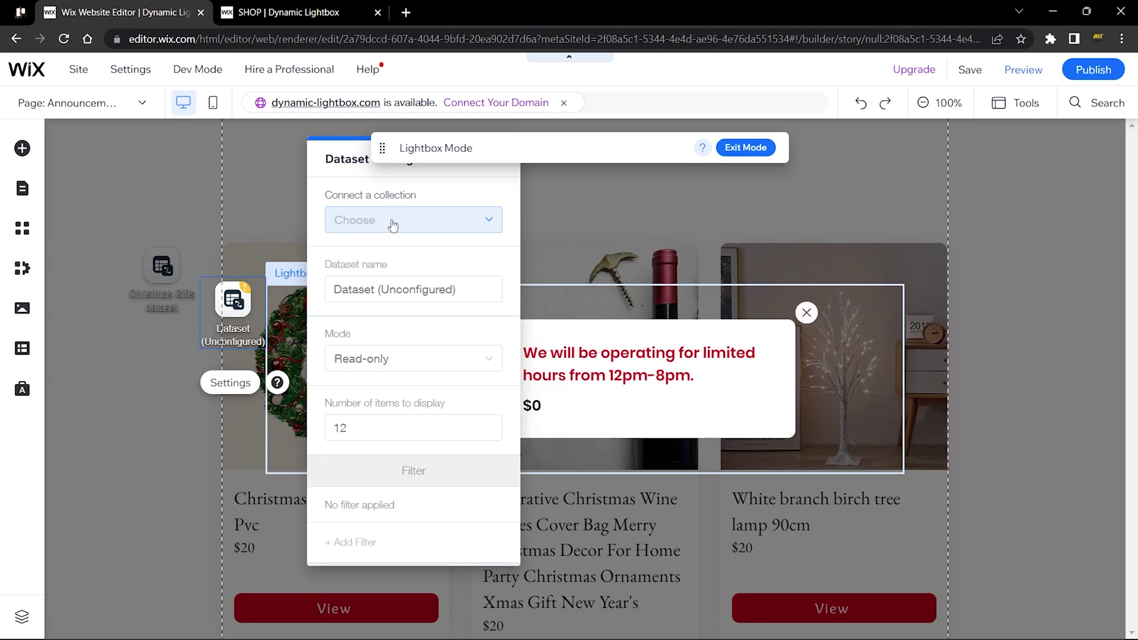
click(393, 223)
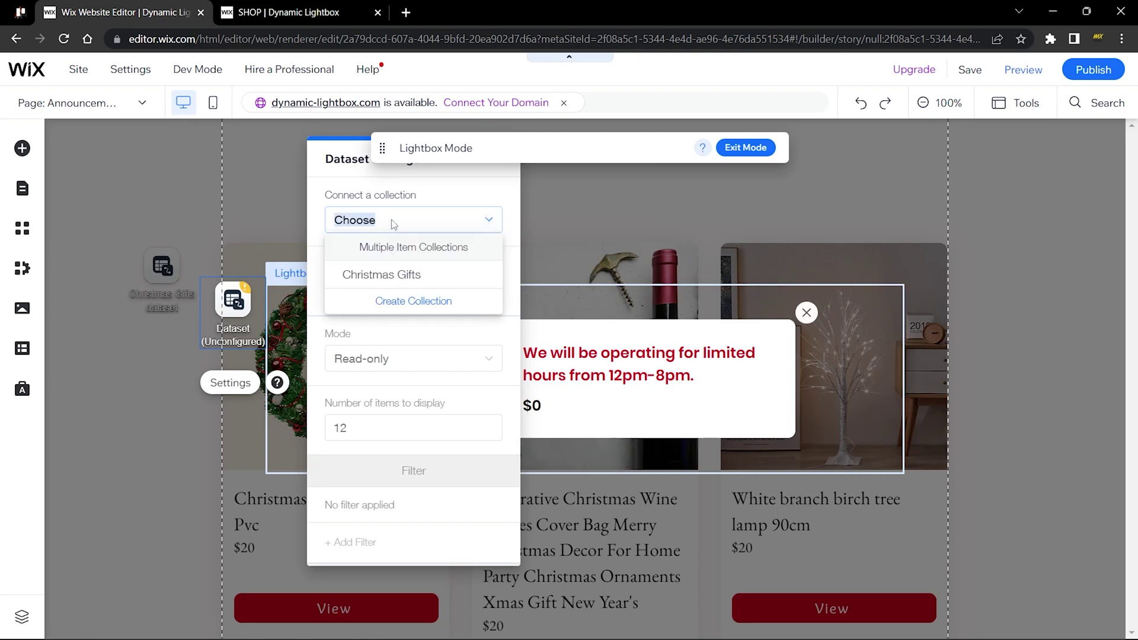
click(406, 278)
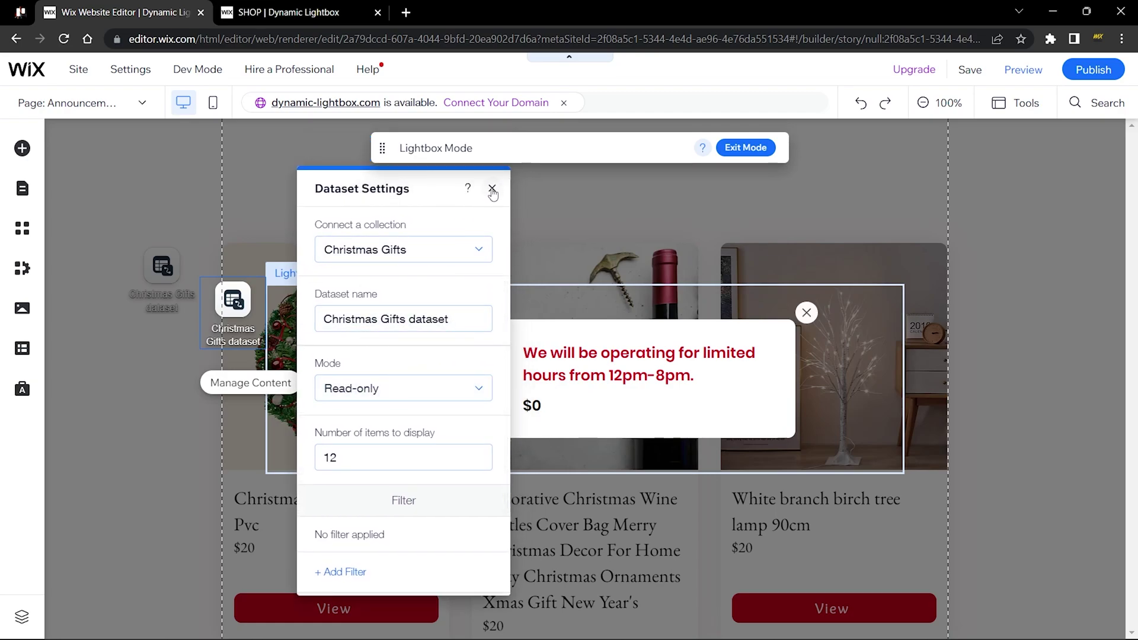
click(492, 189)
- Set the Christmas Gifts dataset to display 1 item
click(392, 379)
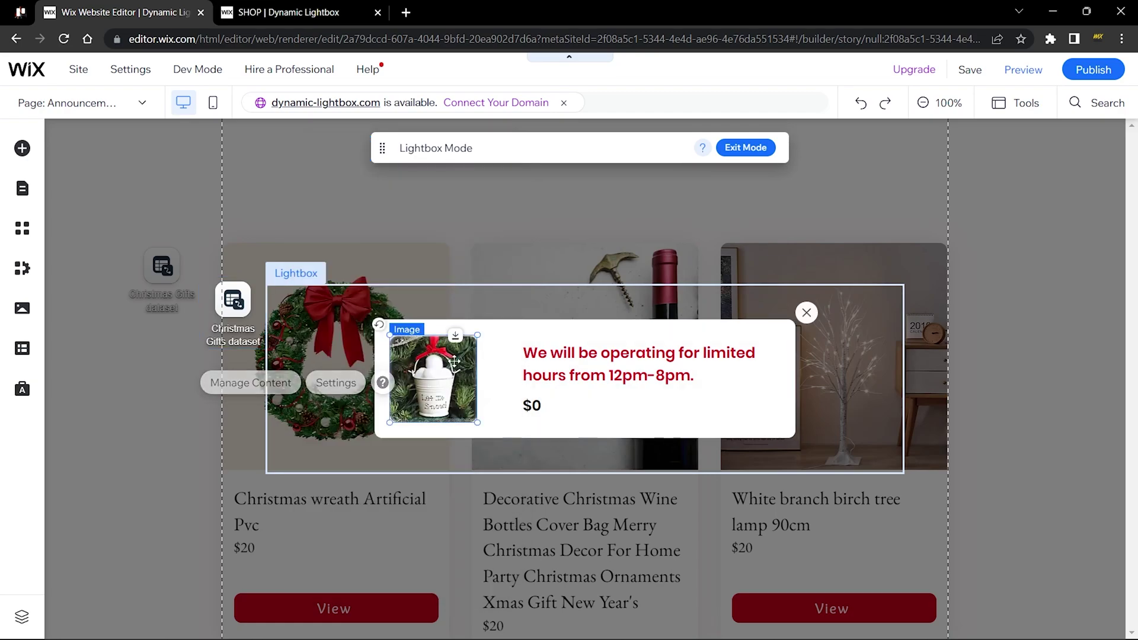
click(230, 304)
click(336, 383)
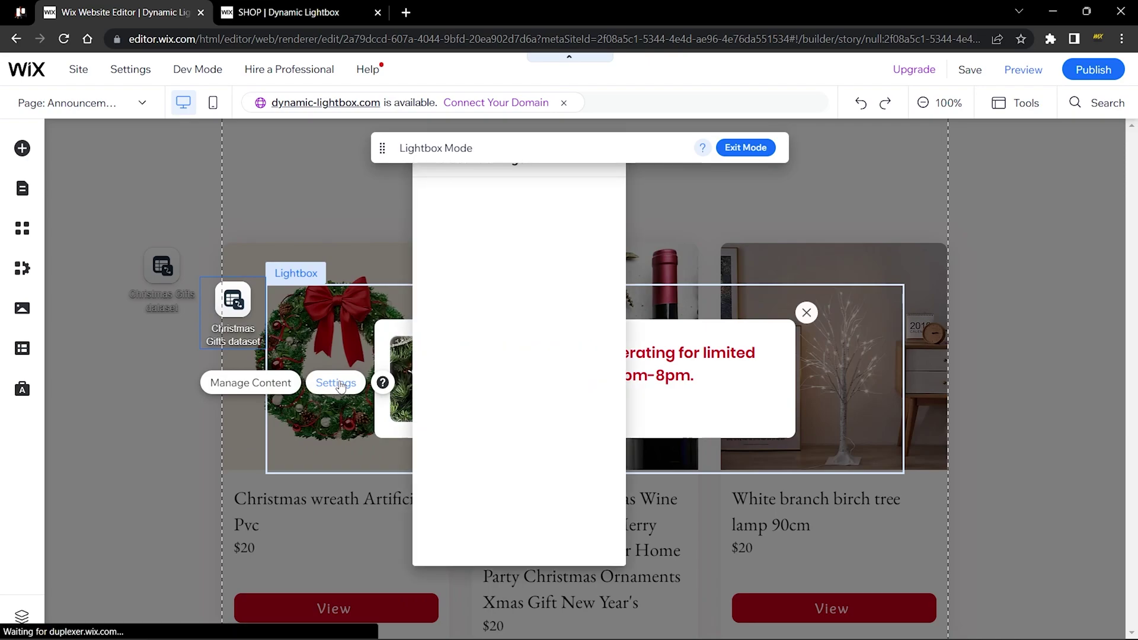
double_click(504, 433)
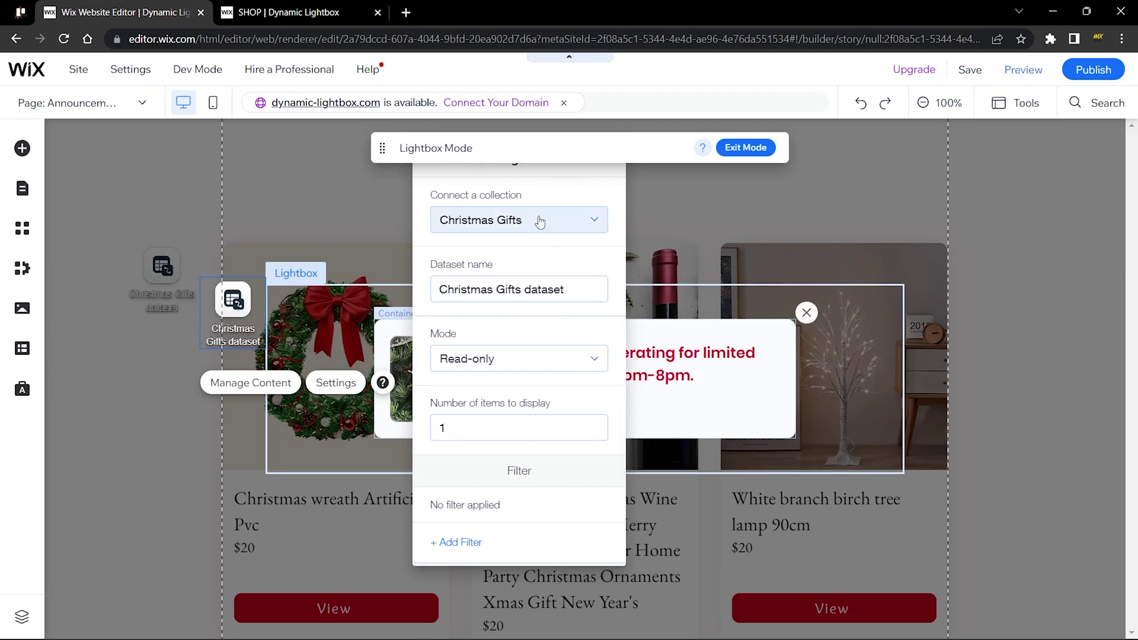
click(656, 225)
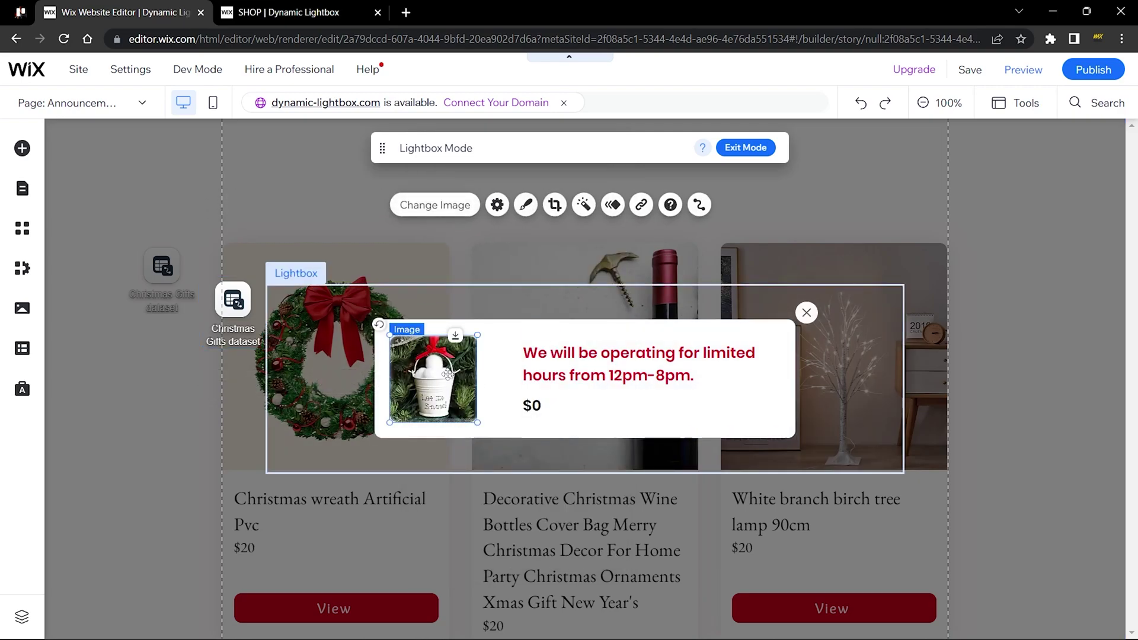
- Bind the popup image's source to the Image field and its alt text and tooltip to Title
click(700, 206)
click(589, 321)
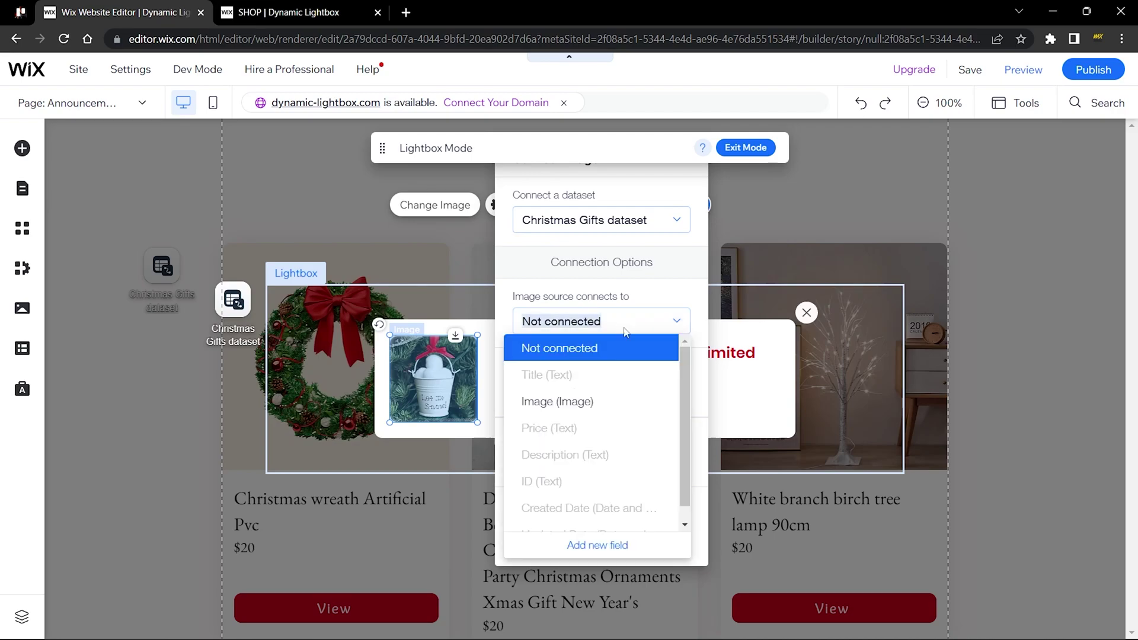
click(569, 401)
click(569, 400)
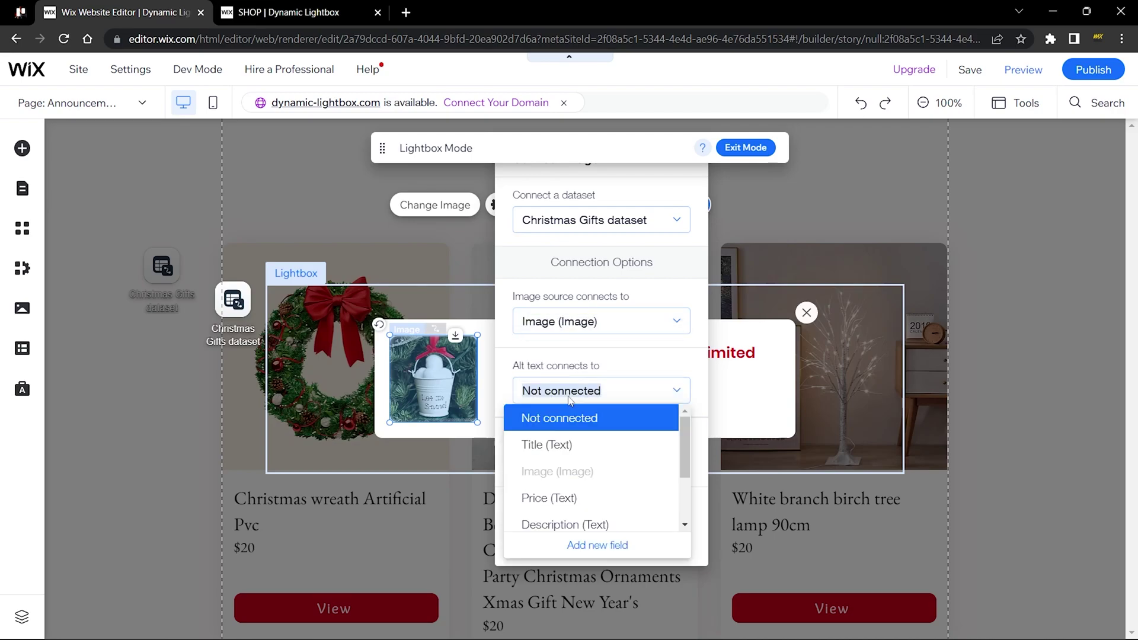
click(557, 443)
click(547, 463)
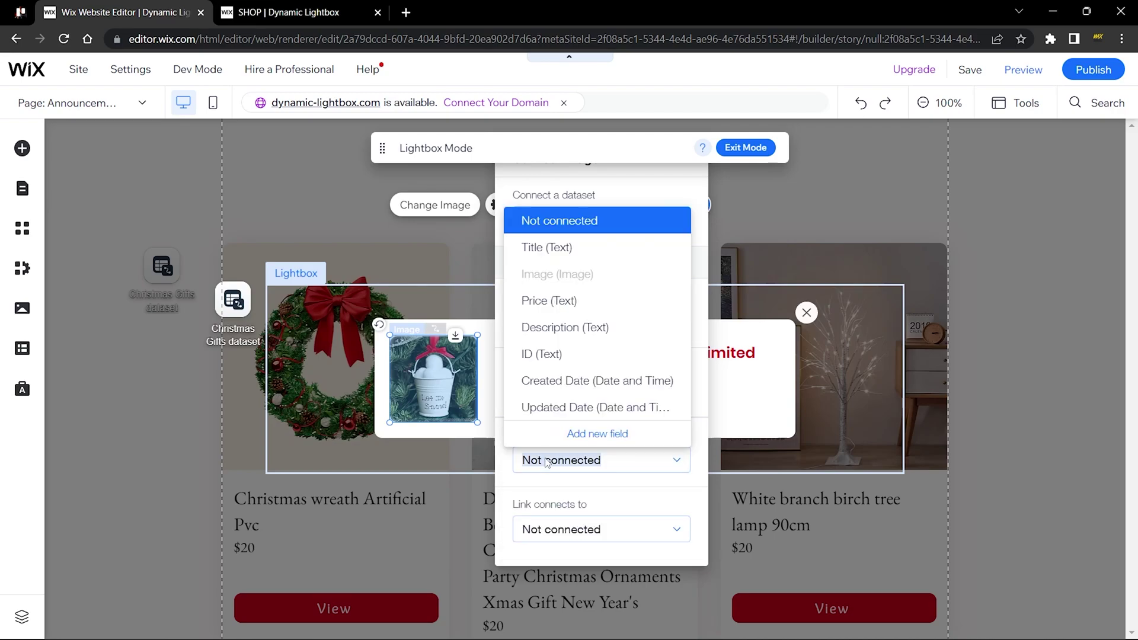
click(566, 248)
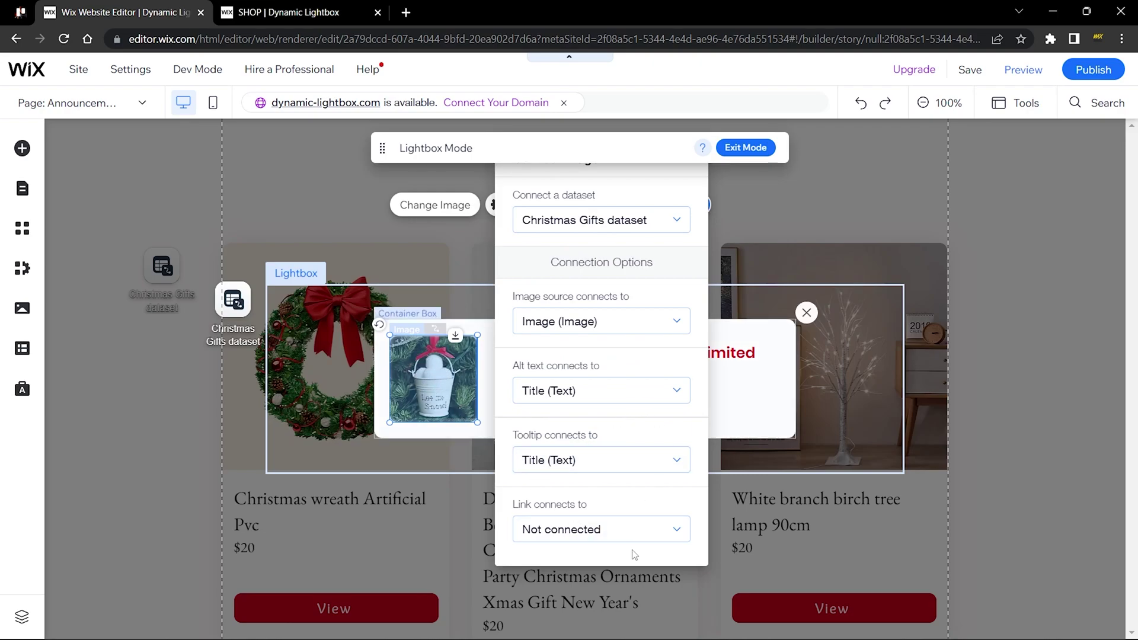
- Link the popup image to the Christmas Gifts dynamic page
click(599, 529)
scroll(581, 385, down, 4)
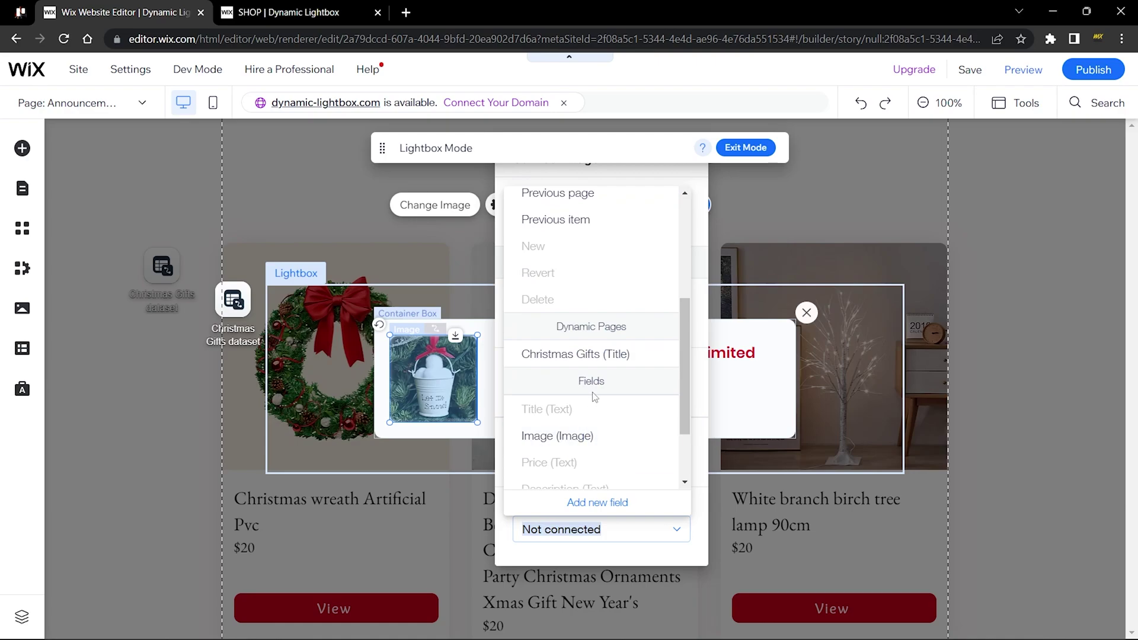
click(590, 356)
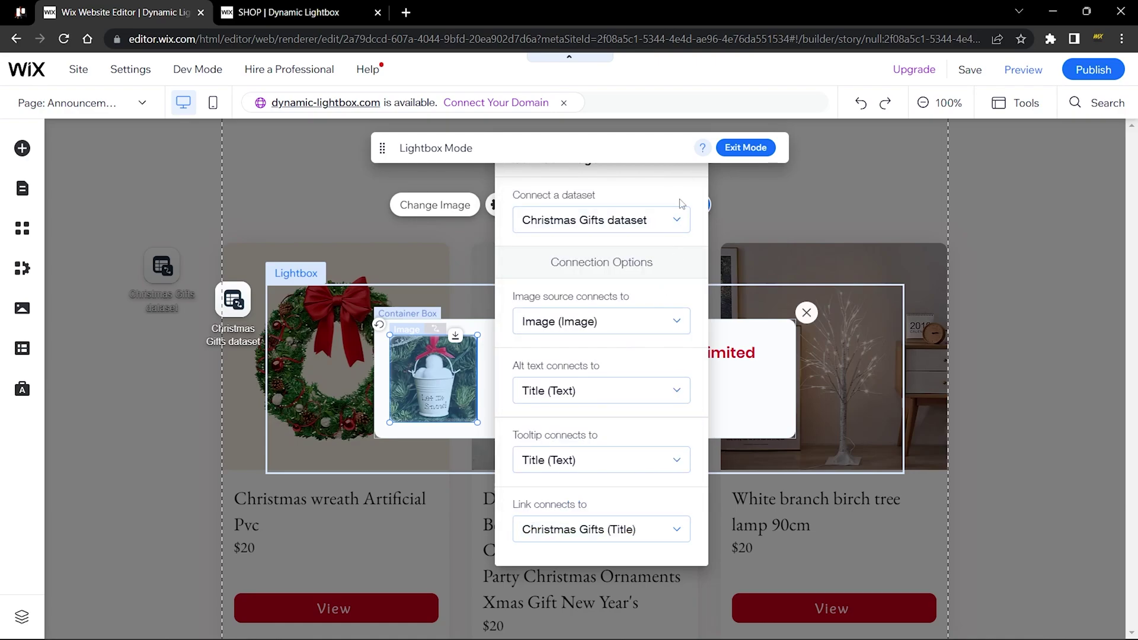
click(592, 427)
click(617, 379)
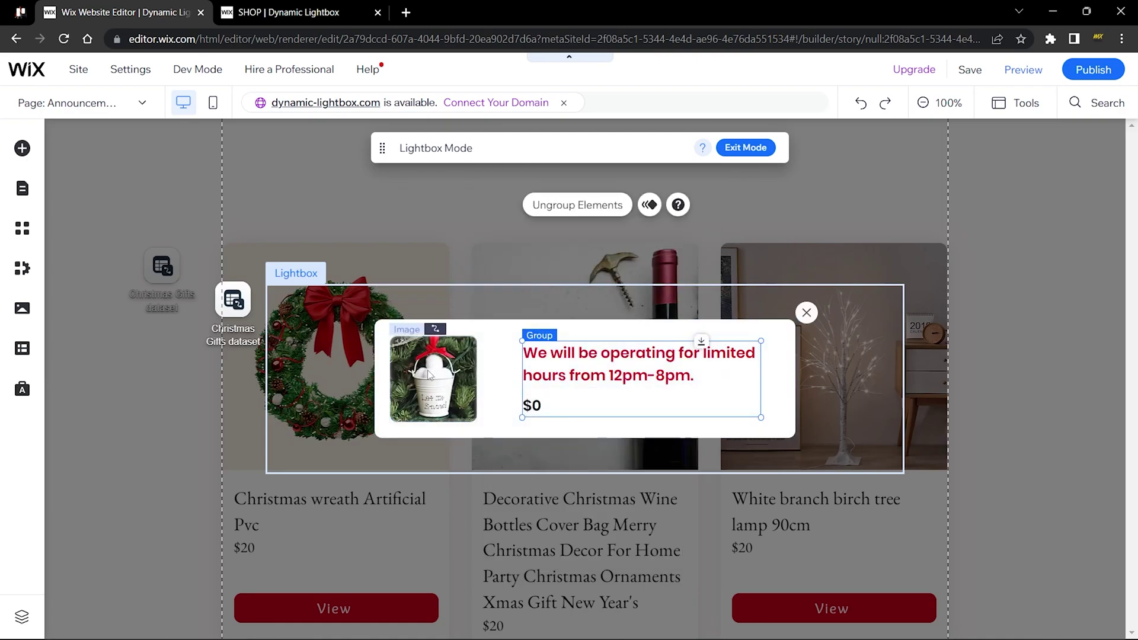
- Connect the heading text in the group to the dataset's Title field
click(545, 369)
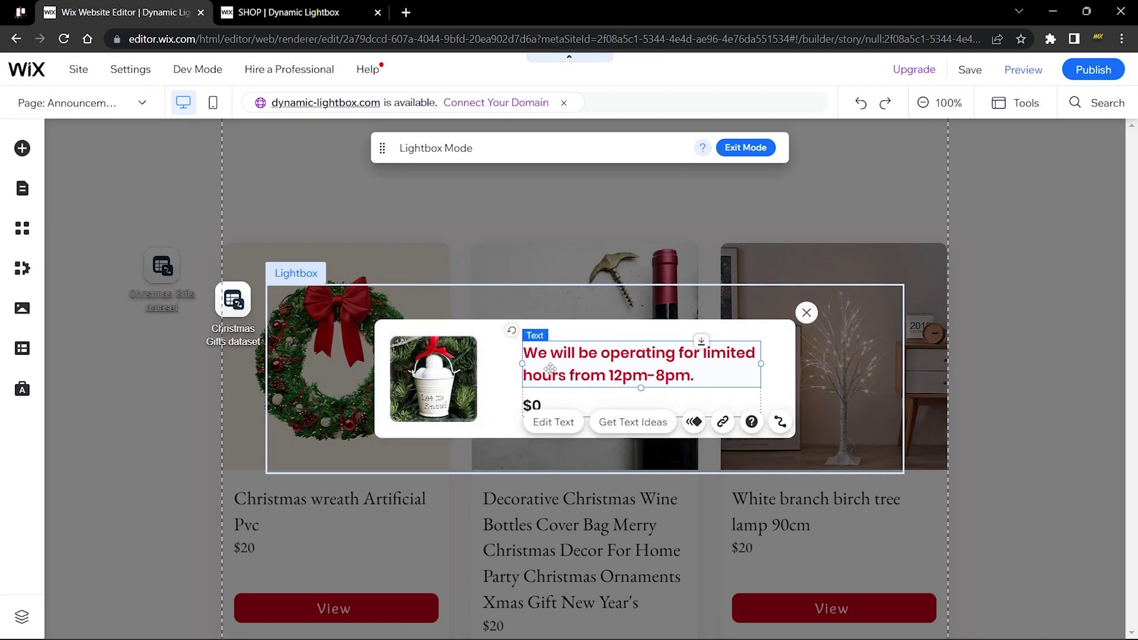
click(781, 422)
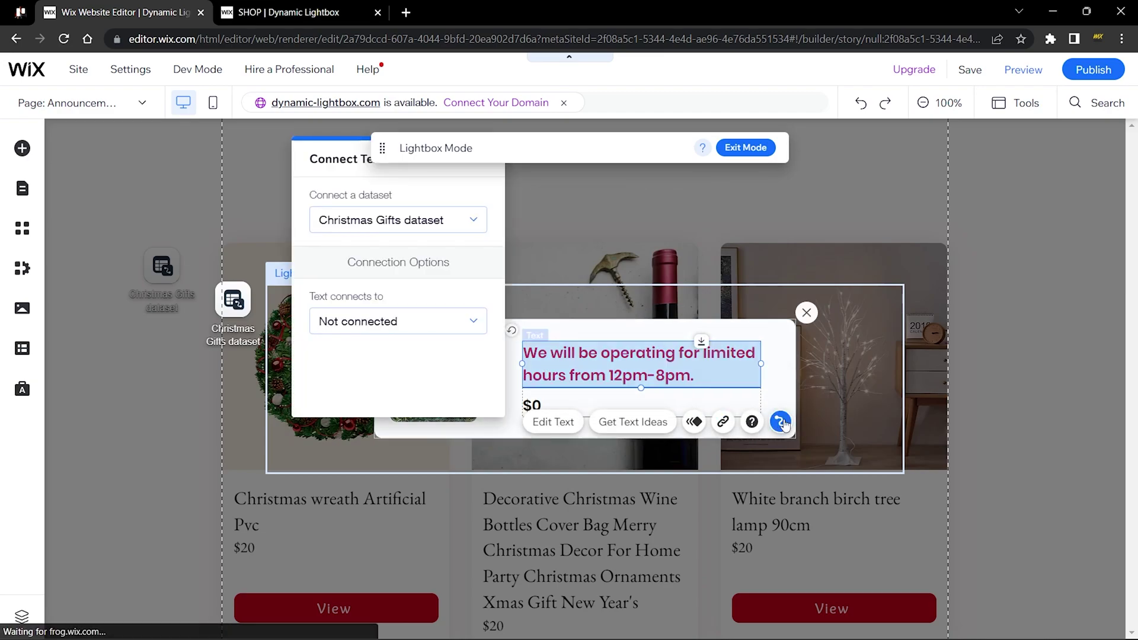
click(381, 322)
click(386, 240)
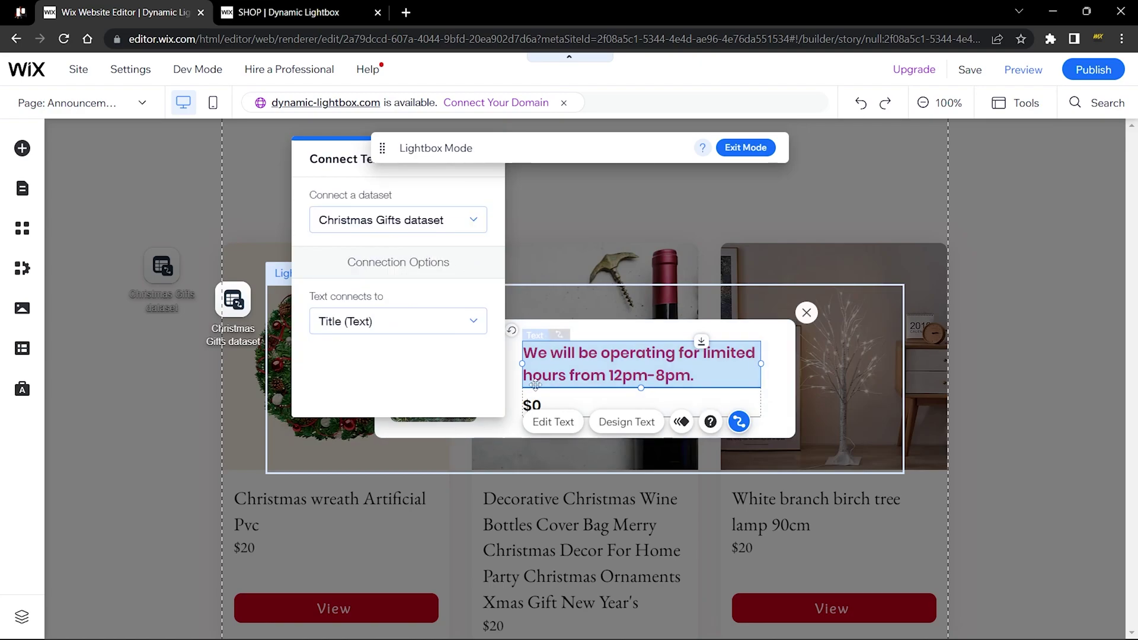
- Connect the $0 text to the dataset's Price field
click(537, 405)
click(780, 359)
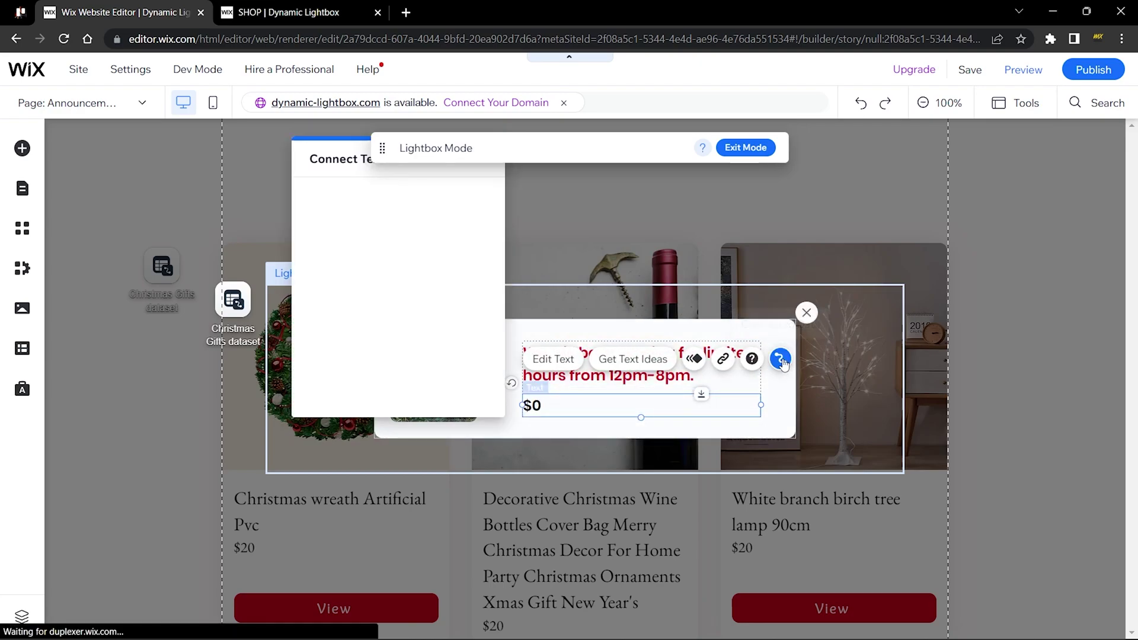
click(363, 323)
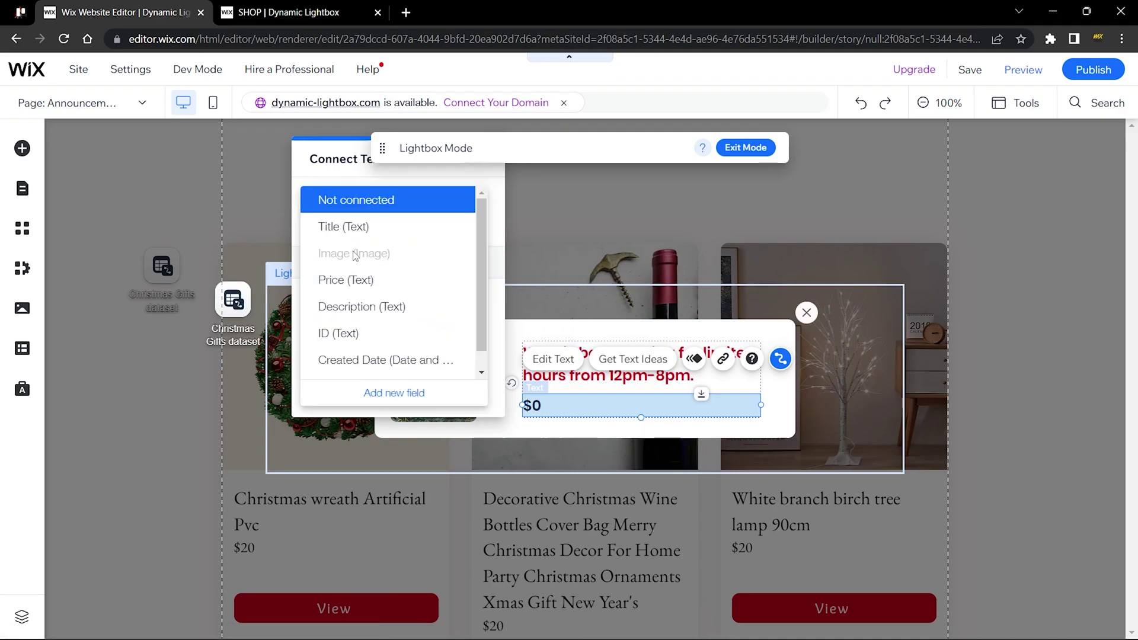
click(355, 280)
click(617, 327)
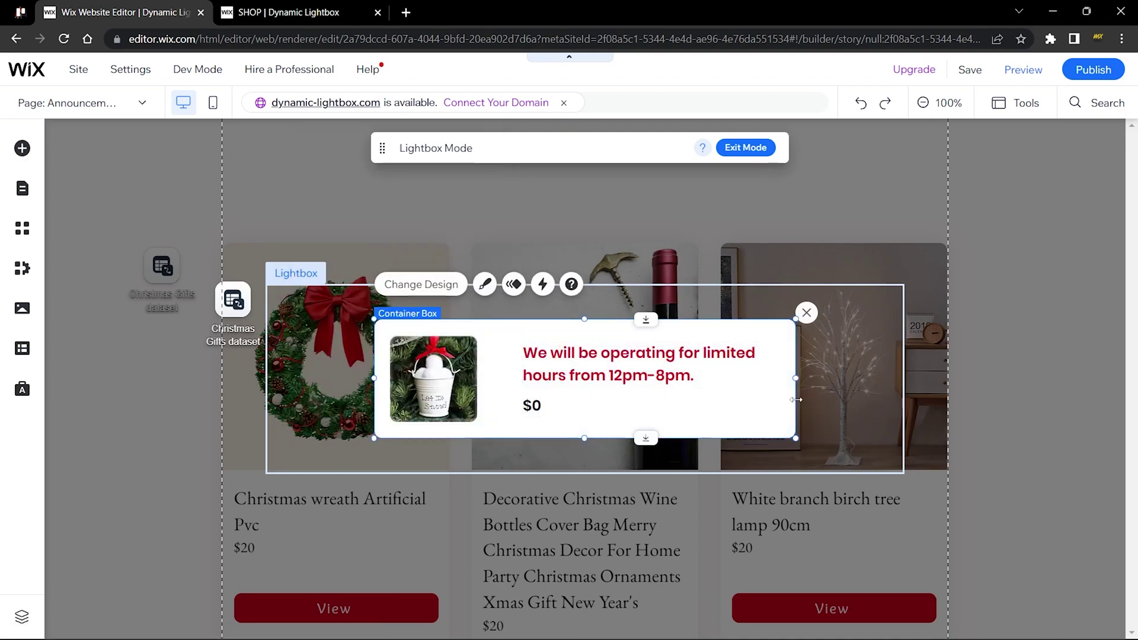
click(832, 410)
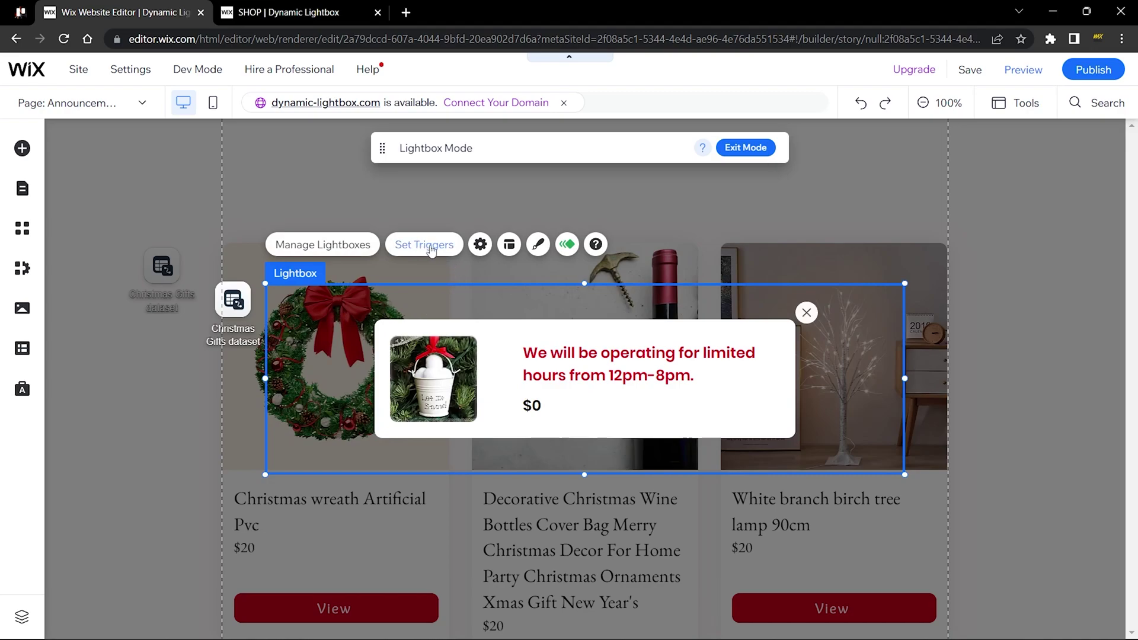
- Set the lightbox name to 'Christmas Lightbox' in Lightbox Settings and close the panel
click(480, 244)
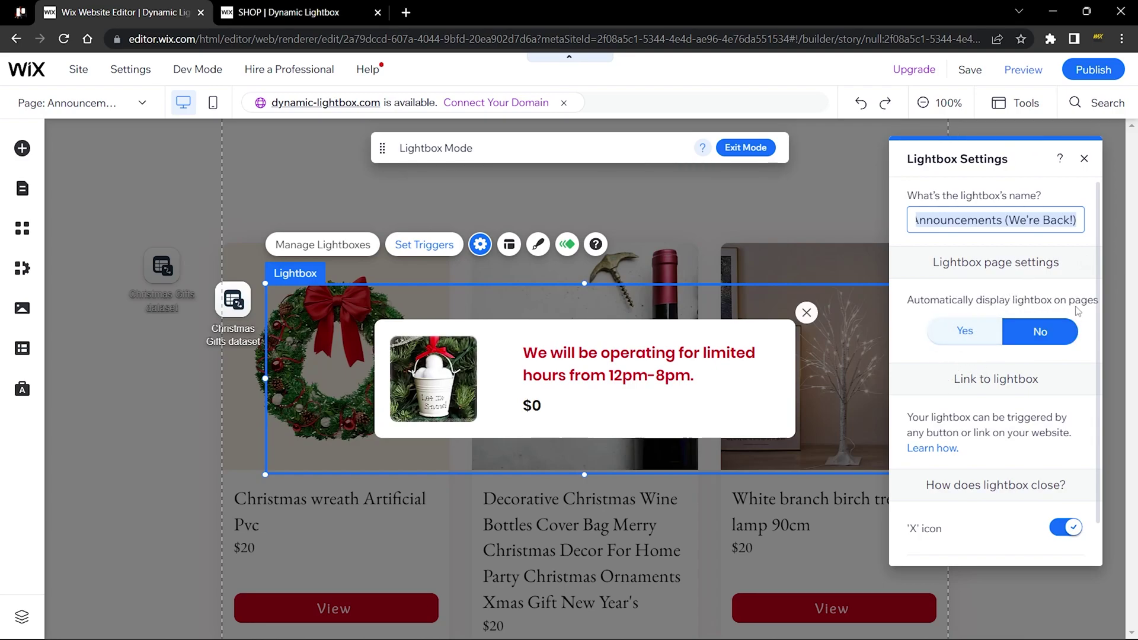
click(1032, 335)
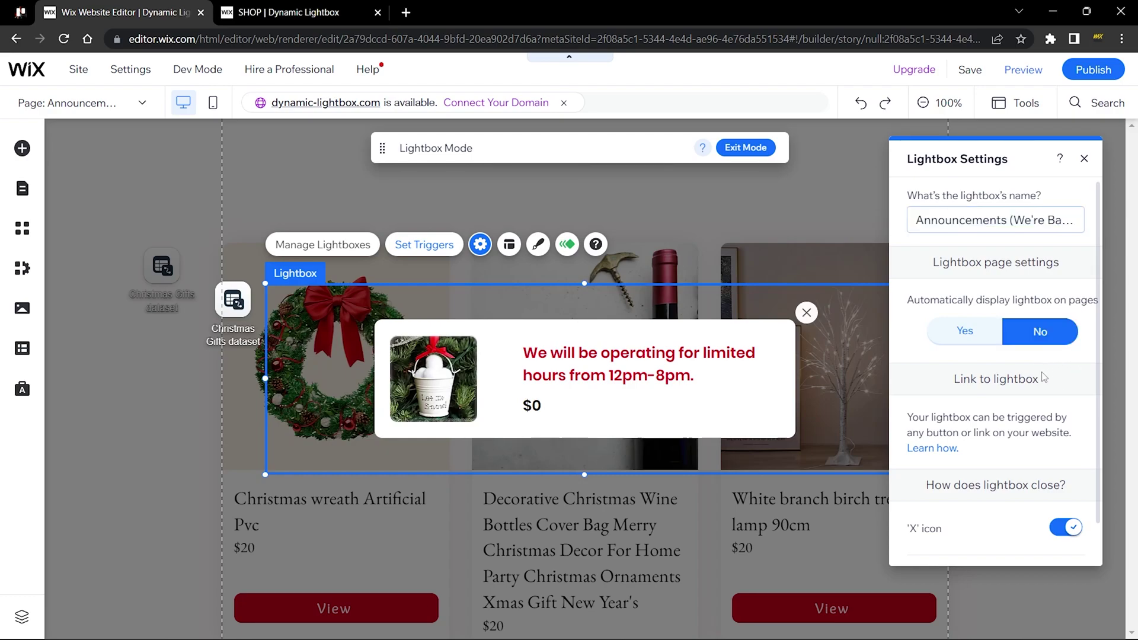
click(1005, 218)
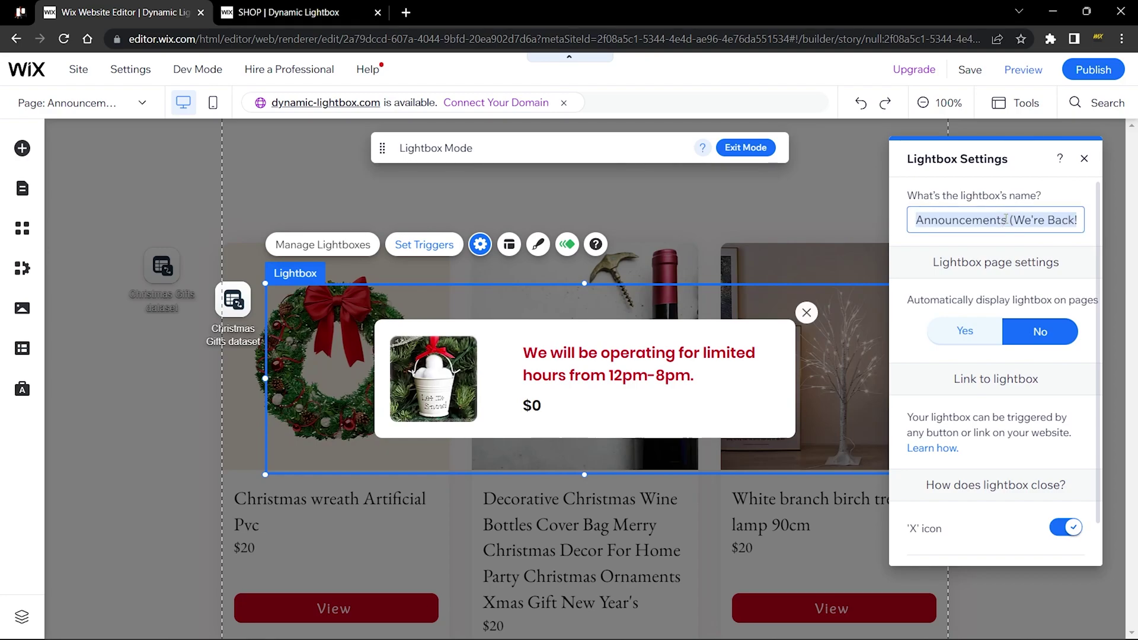
key(BackSpace)
text(Chris)
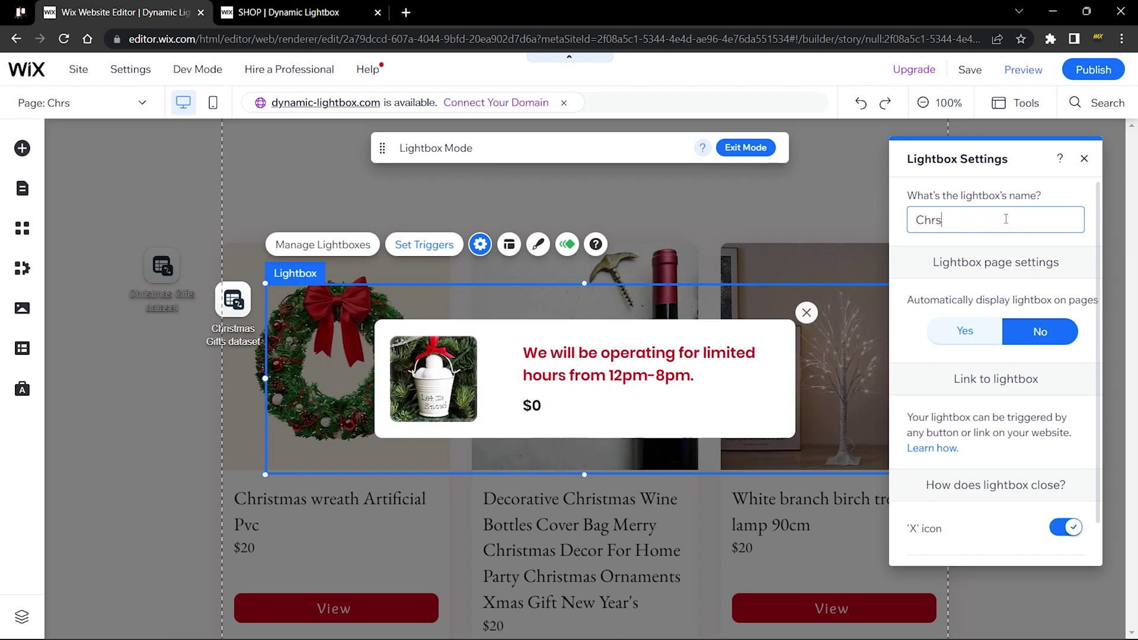
text(tmas Lightbox)
key(ctrl+a)
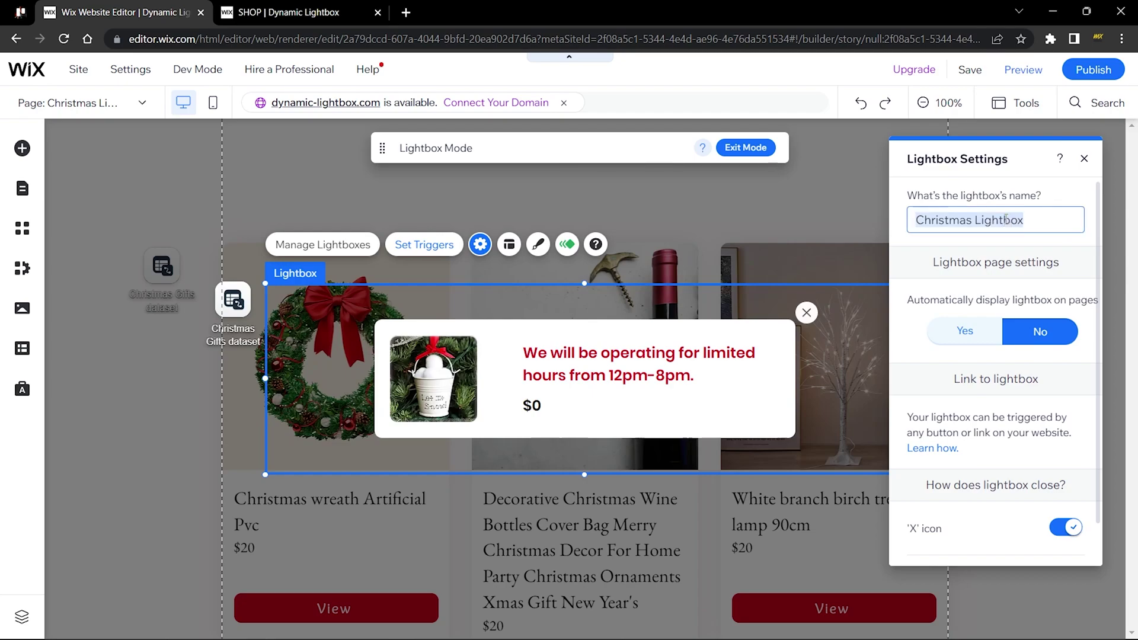
text(DD)
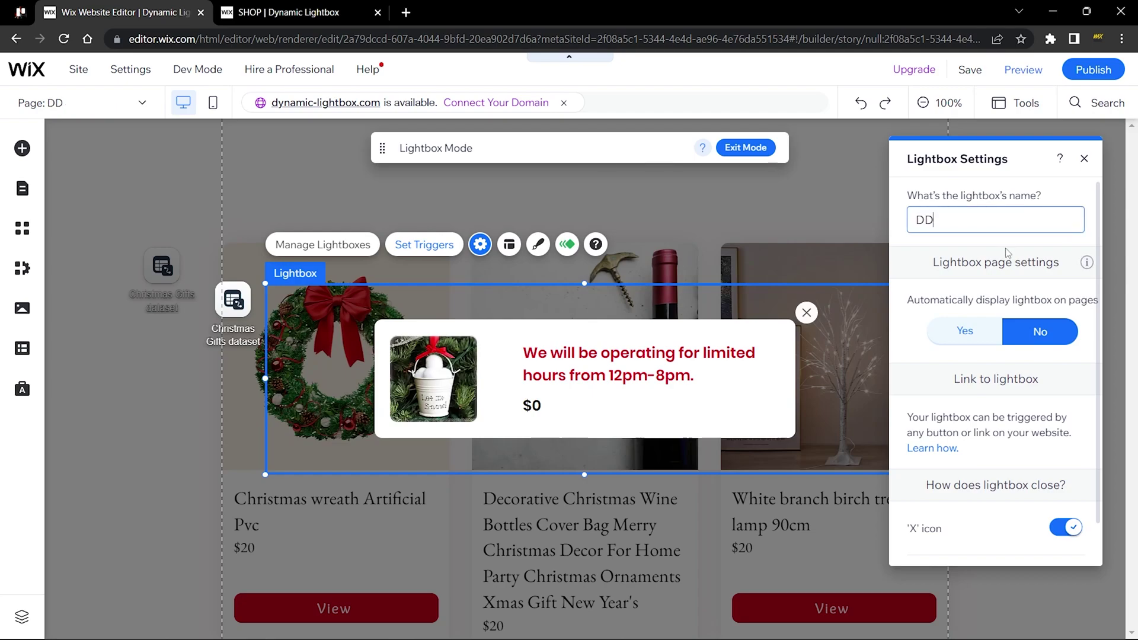
double_click(966, 223)
text(Christmas Lightbox)
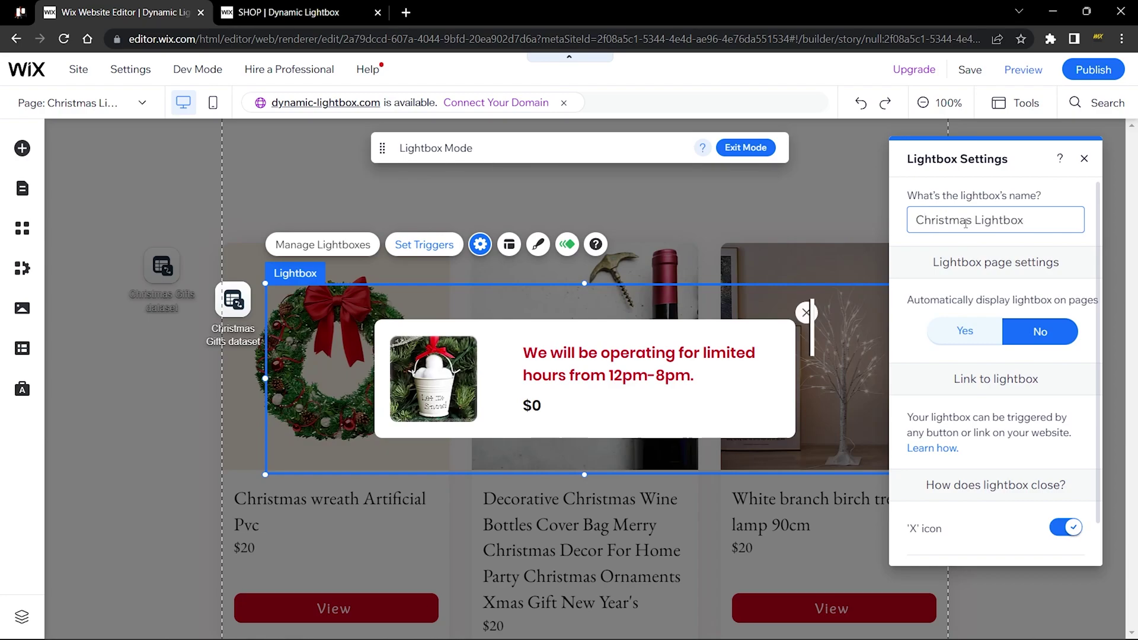
key(ctrl+a)
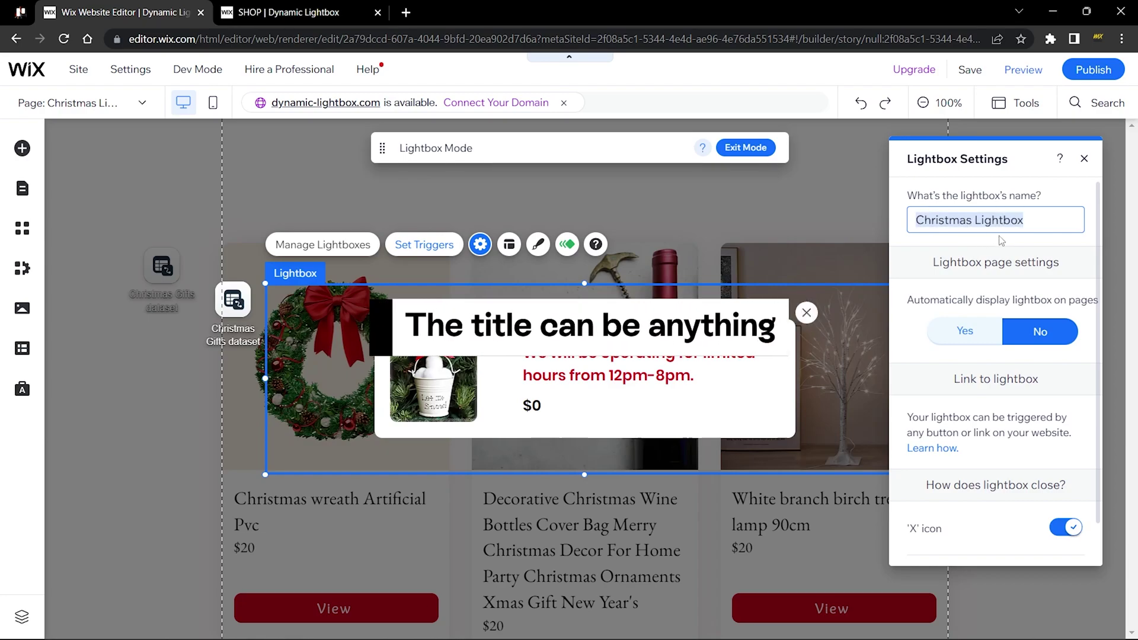
click(1009, 254)
scroll(1010, 254, down, 1)
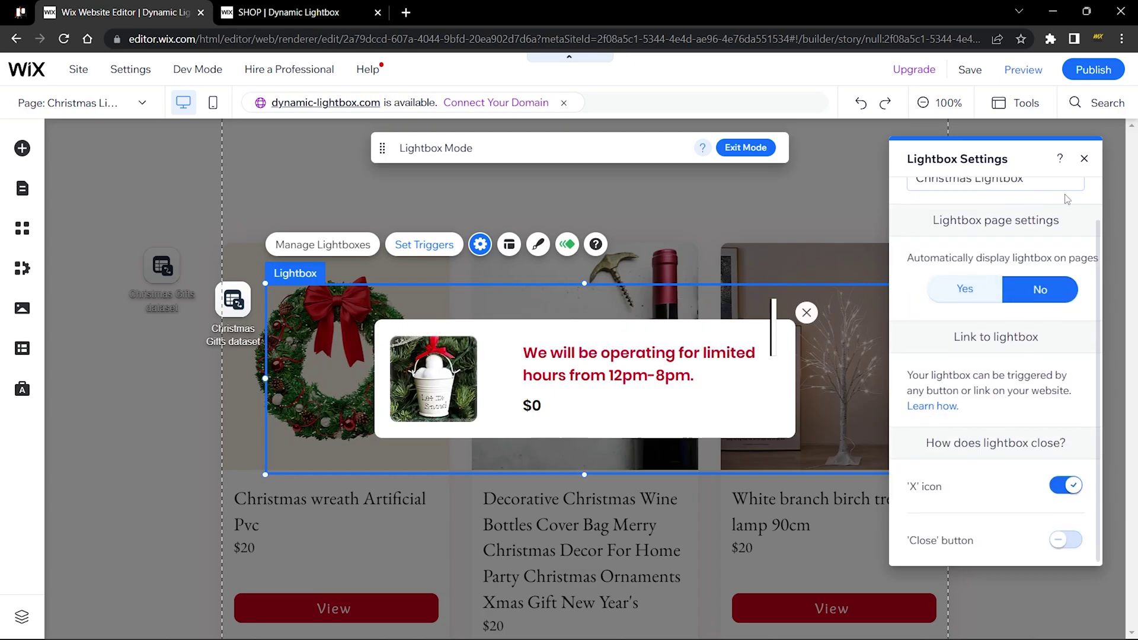
click(1084, 160)
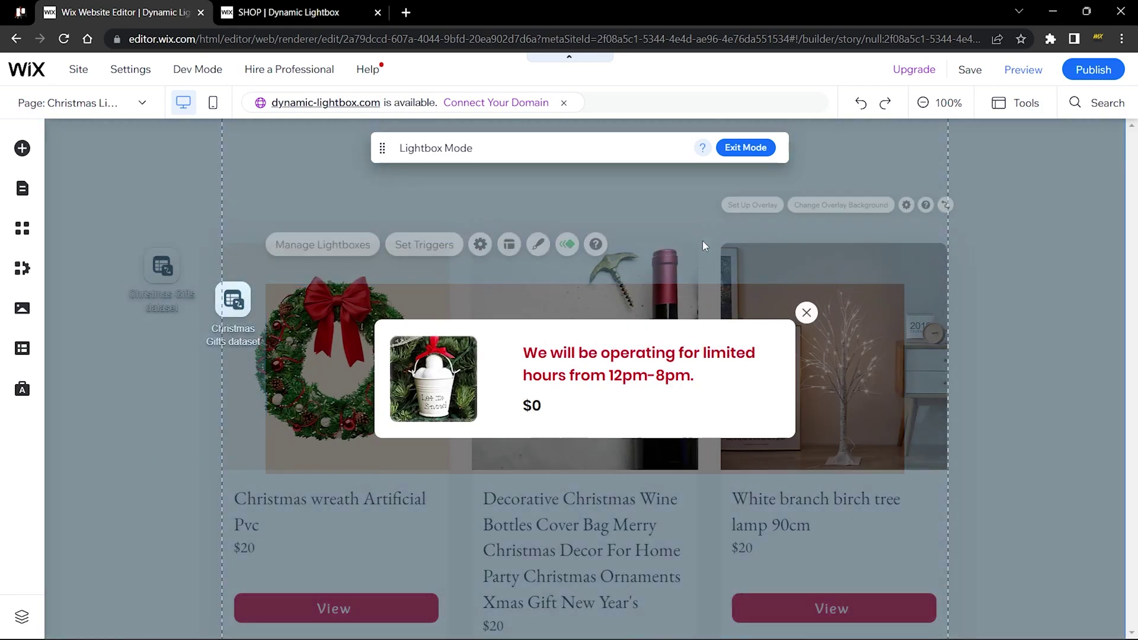
click(703, 240)
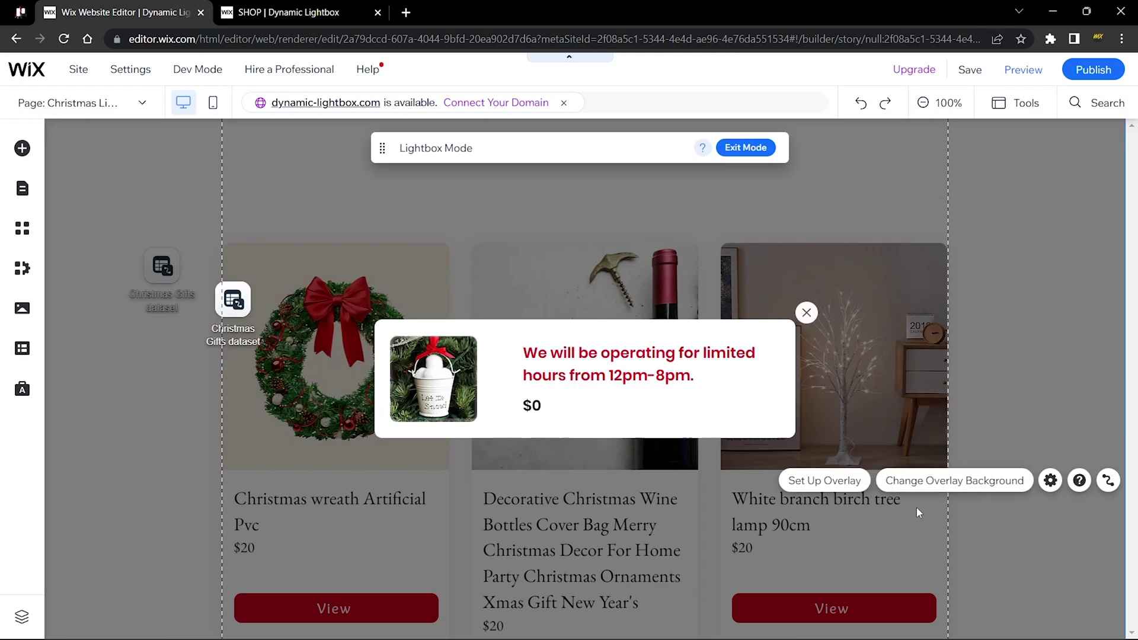
click(1048, 172)
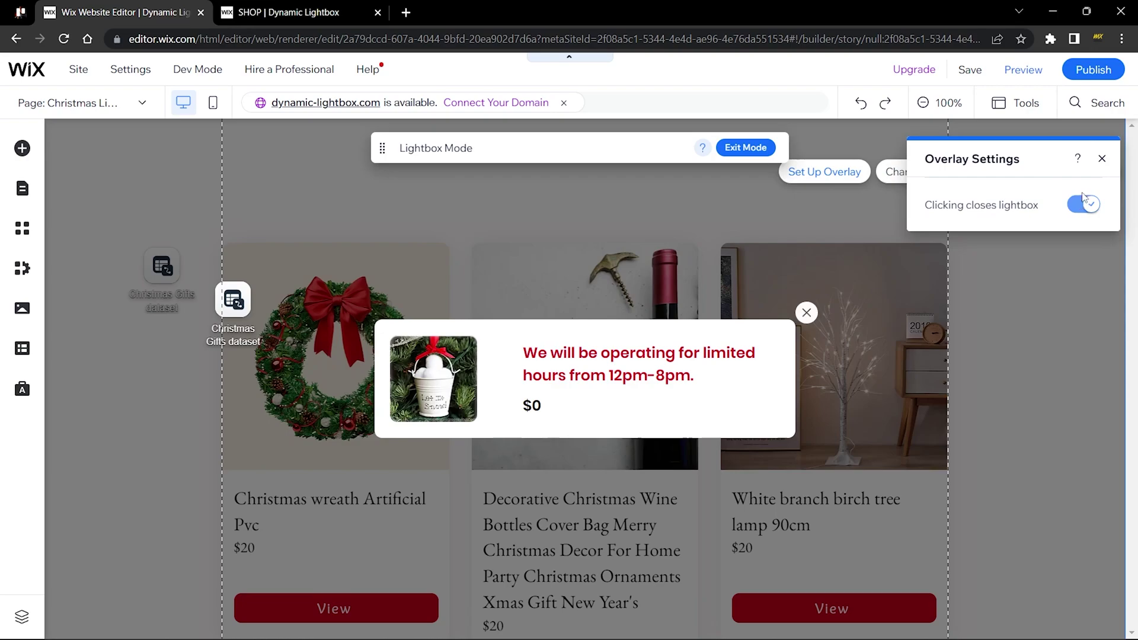
click(1102, 158)
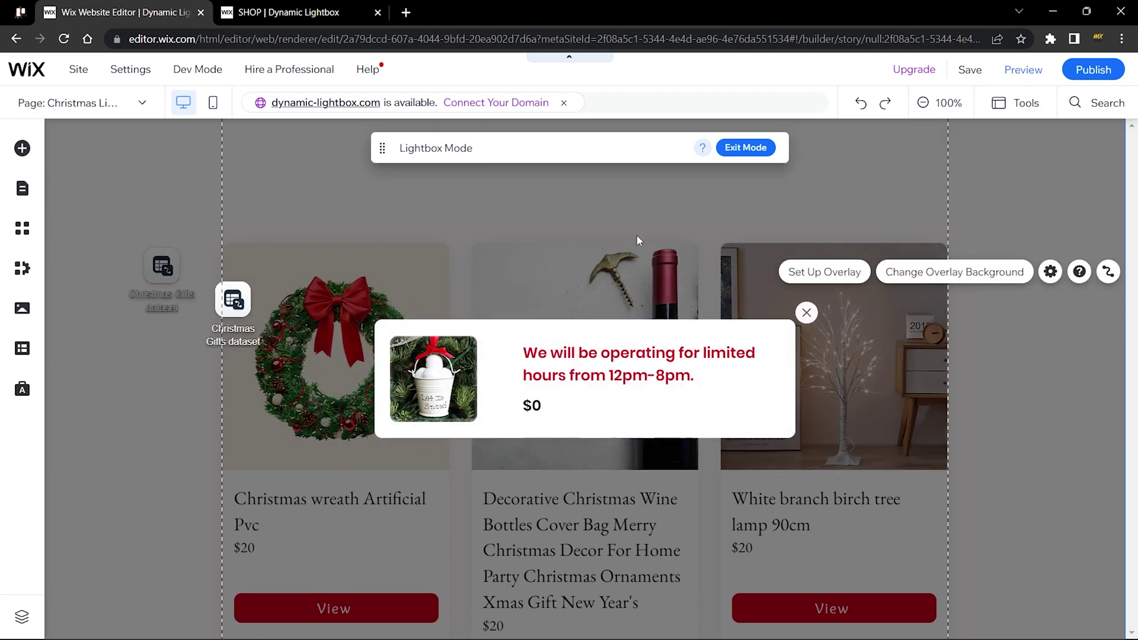
- Exit Lightbox Mode to the SHOP page, select the product section, and reveal the Dev Mode dropdown
click(748, 149)
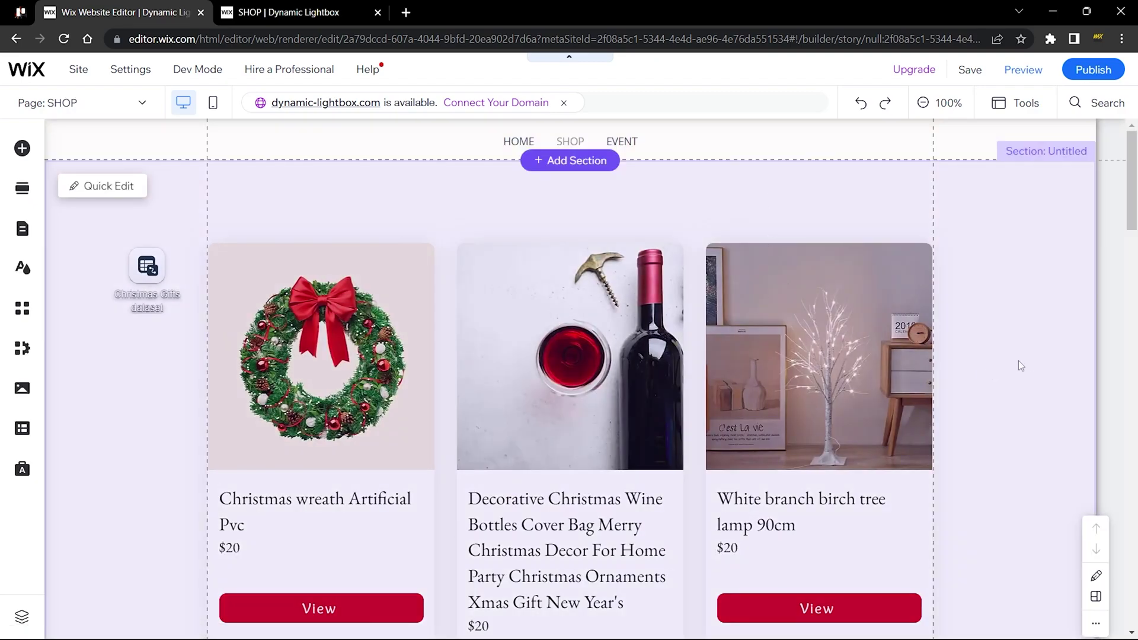
click(966, 362)
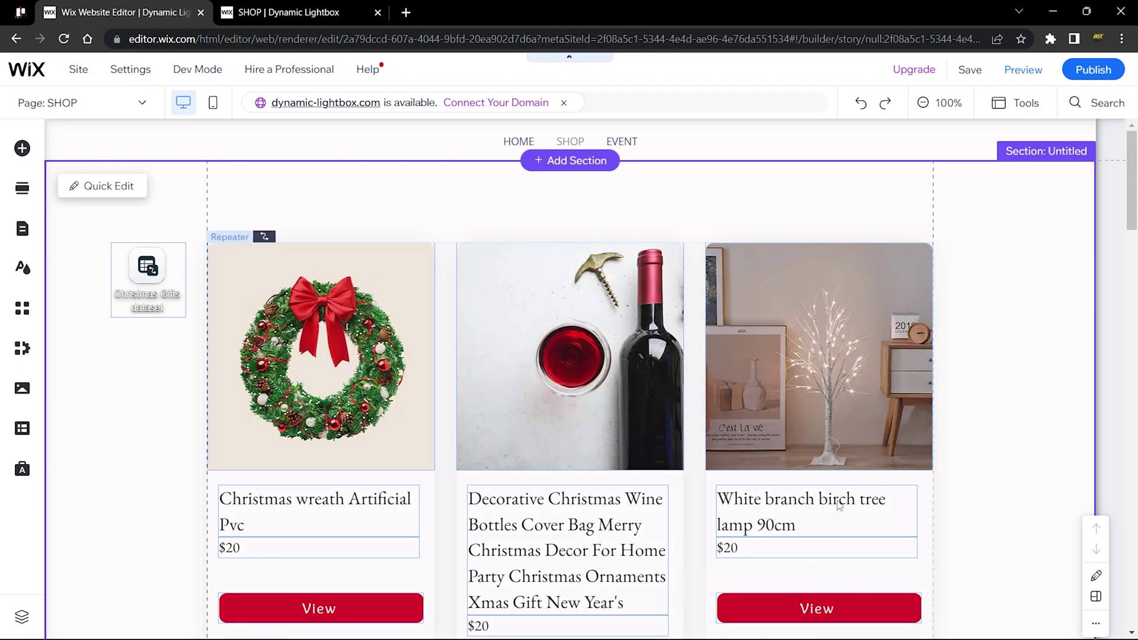
mouse_move(196, 72)
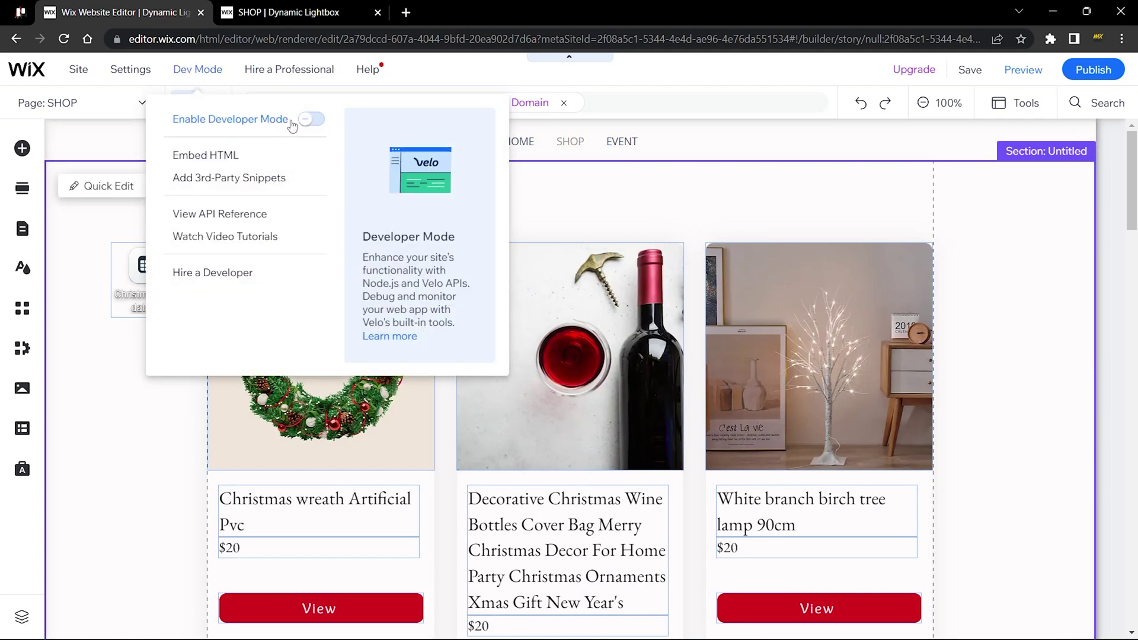
- Enable Developer Mode and maximize the SHOP page's code panel
click(311, 119)
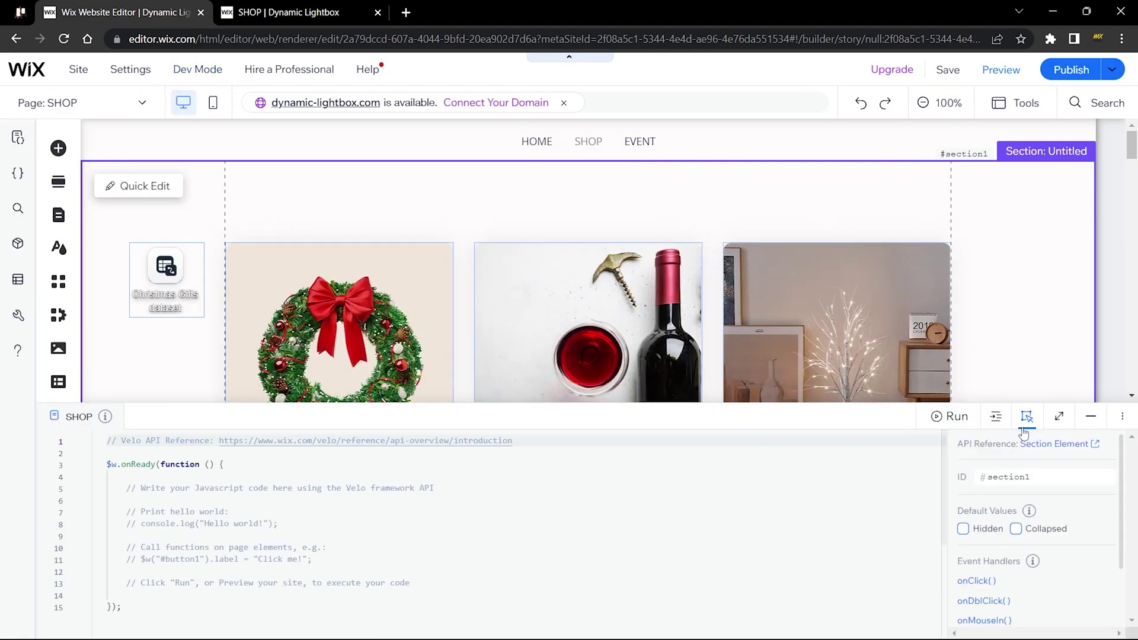
click(1060, 417)
drag(284, 299, 288, 298)
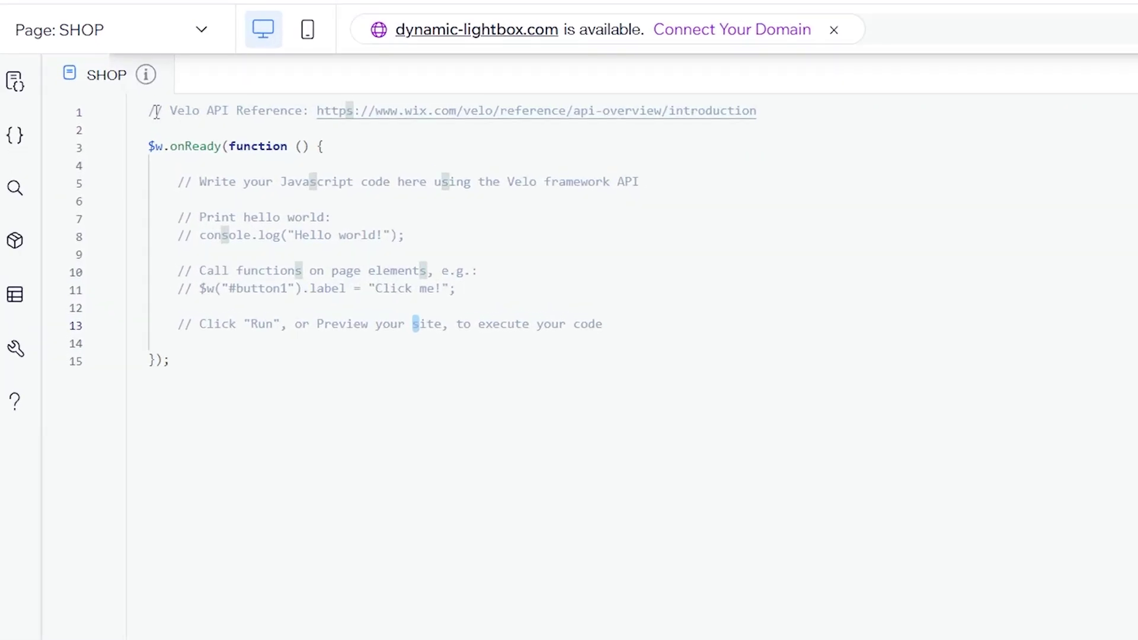
- Replace line 1's comment with a wixWindow import from 'wix-window' and delete the template comments
drag(154, 112, 775, 97)
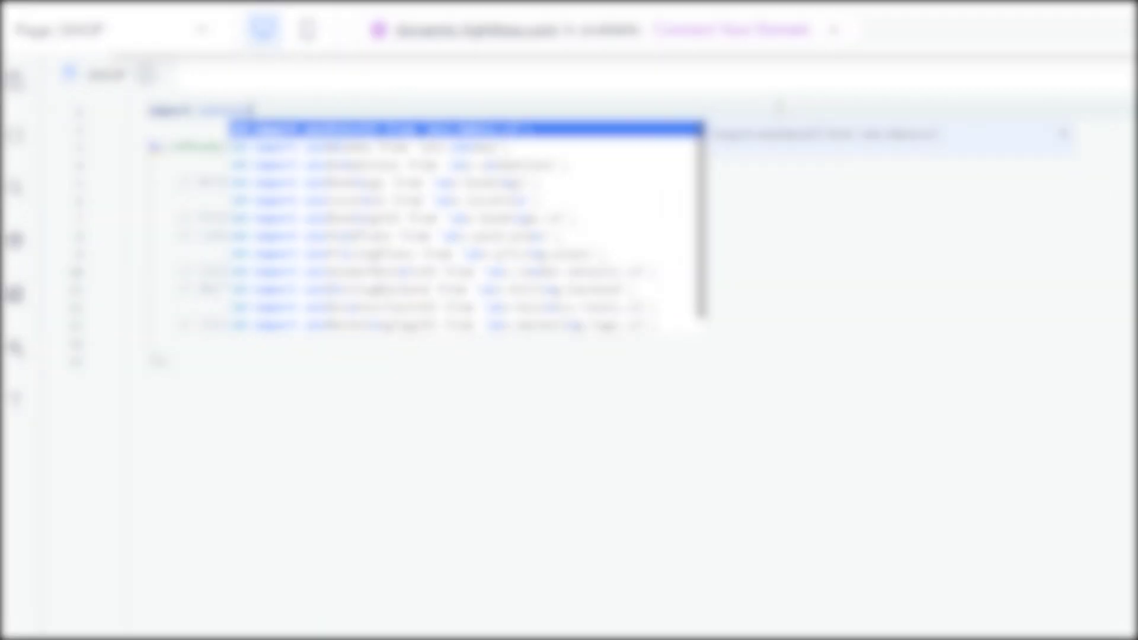
key(Down)
key(Return)
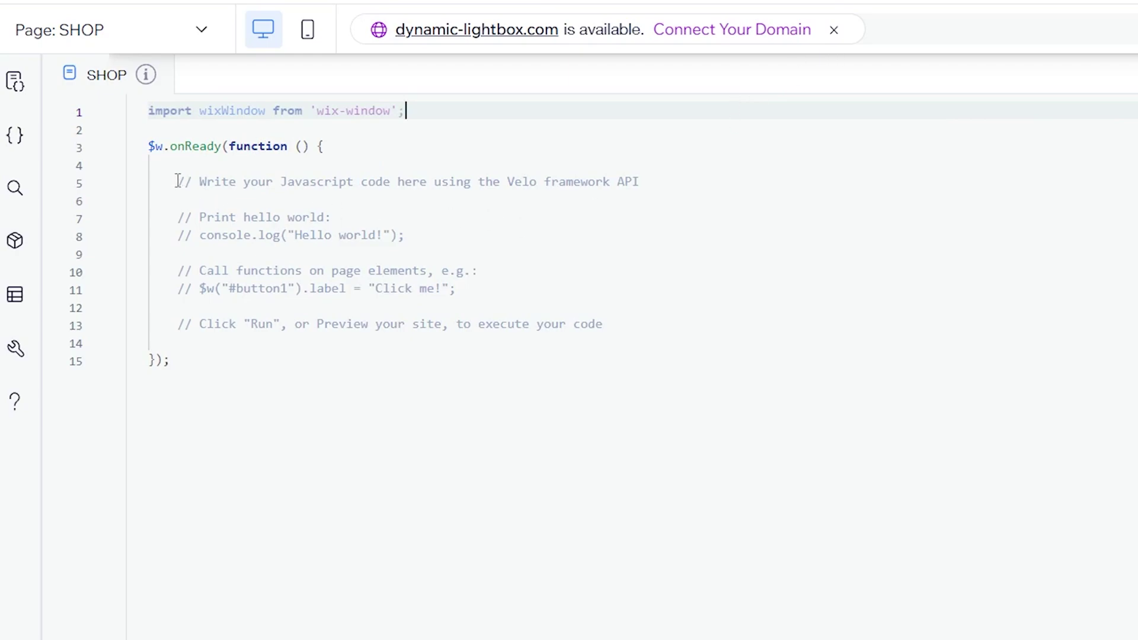
drag(178, 181, 642, 325)
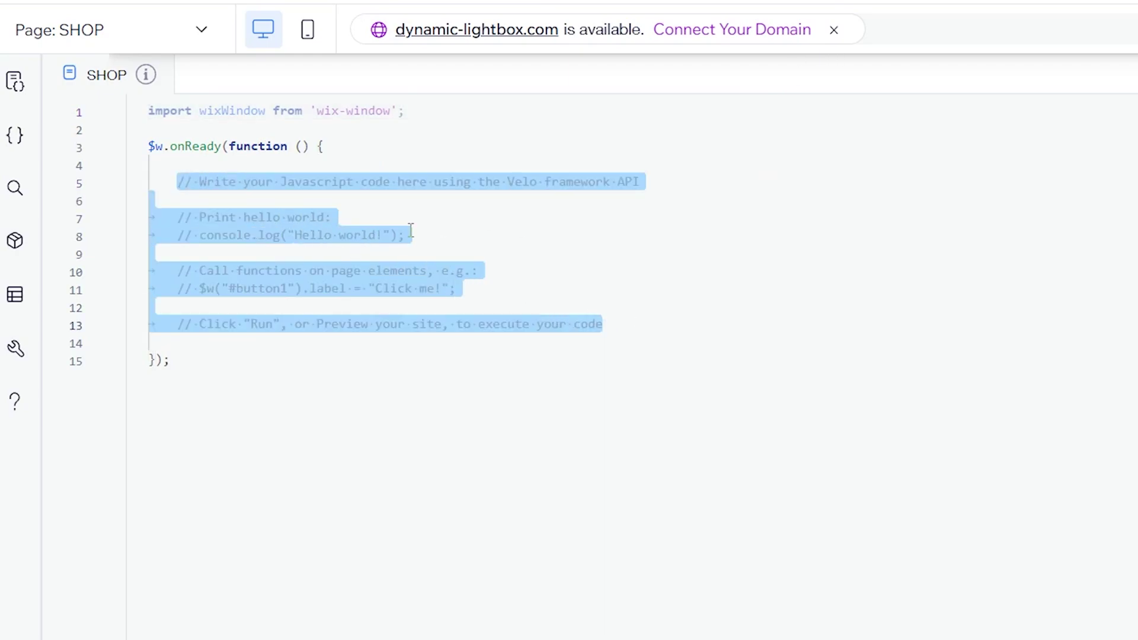
key(BackSpace)
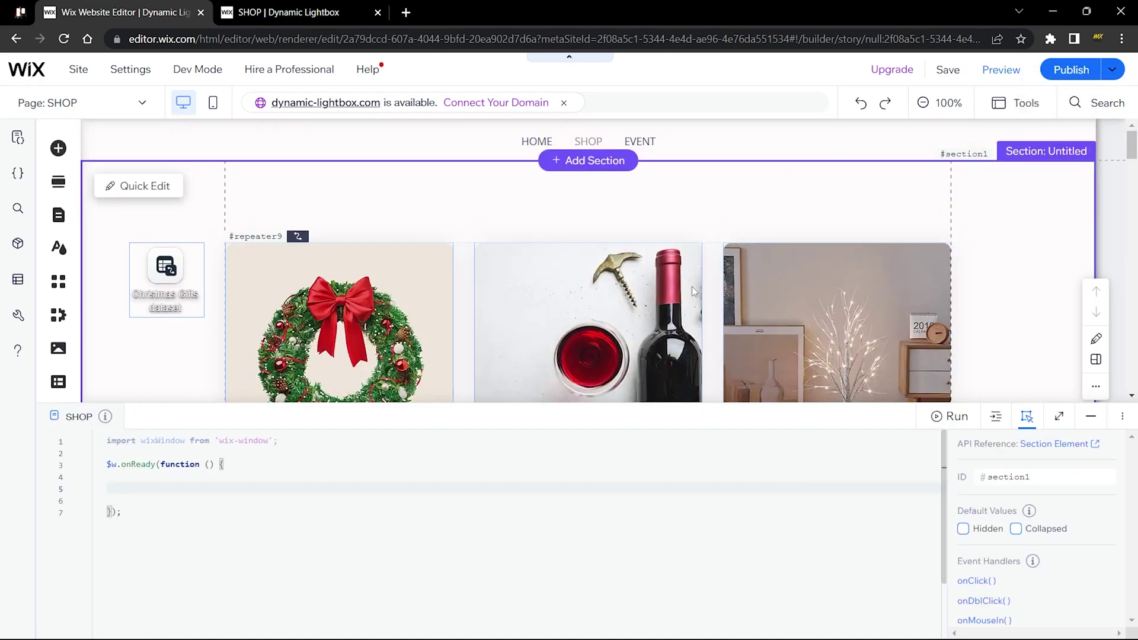
- Add $w("#repeater9").onItemReady(($w, data)=>{ }) with an empty body inside the SHOP page's onReady
click(703, 294)
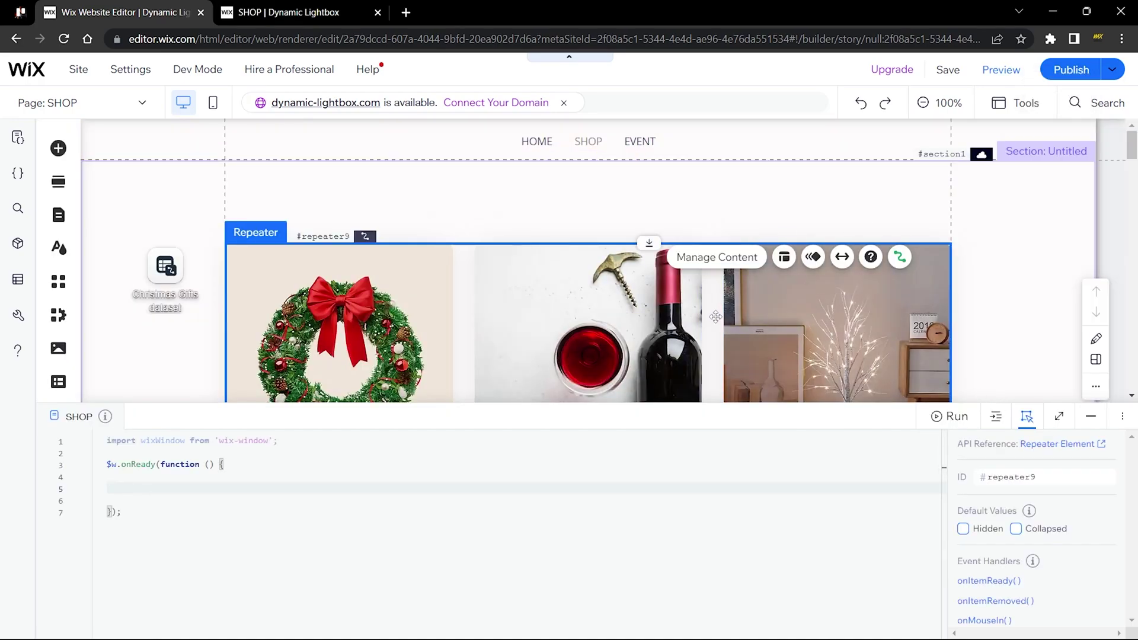
click(1059, 422)
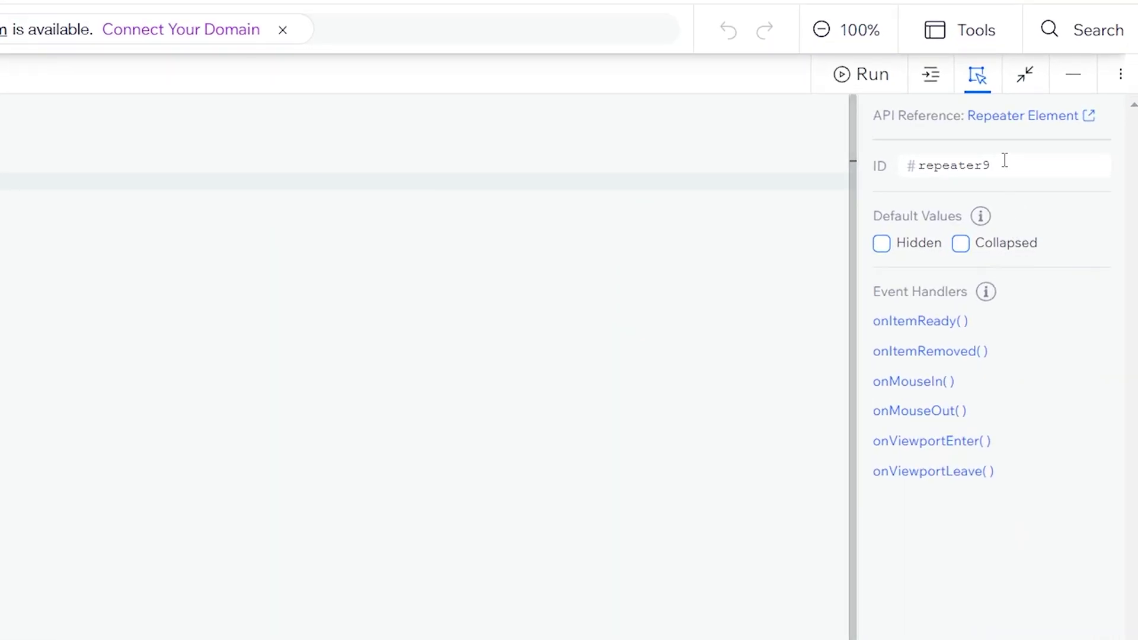
drag(1037, 185, 973, 203)
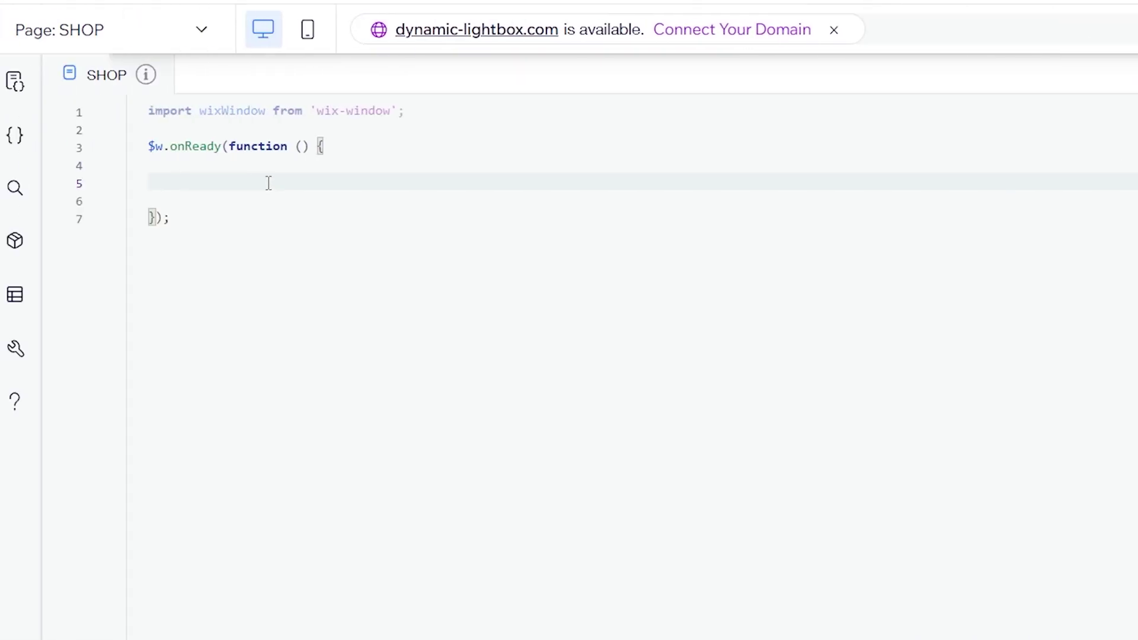
text($w(")
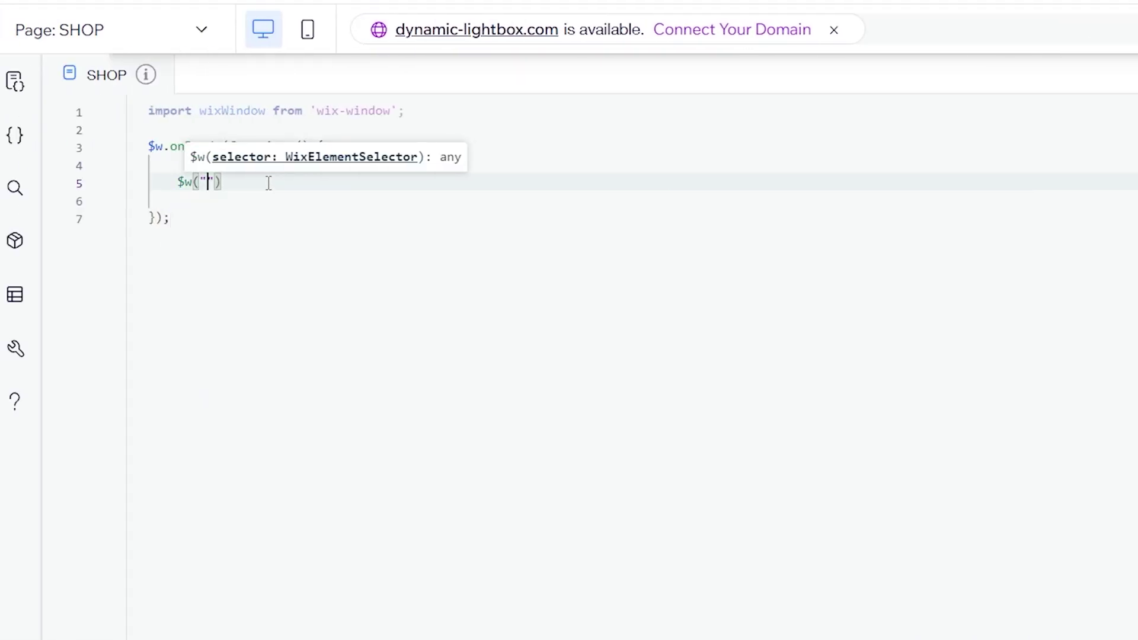
text(#)
text(repeater9)
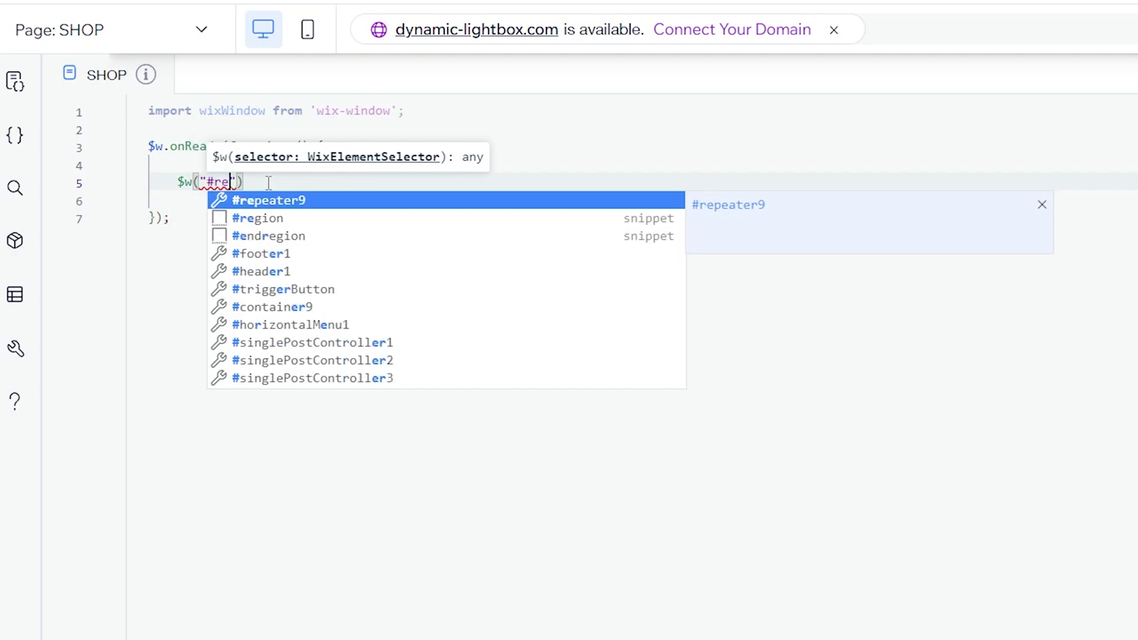
key(Right)
key(Right)
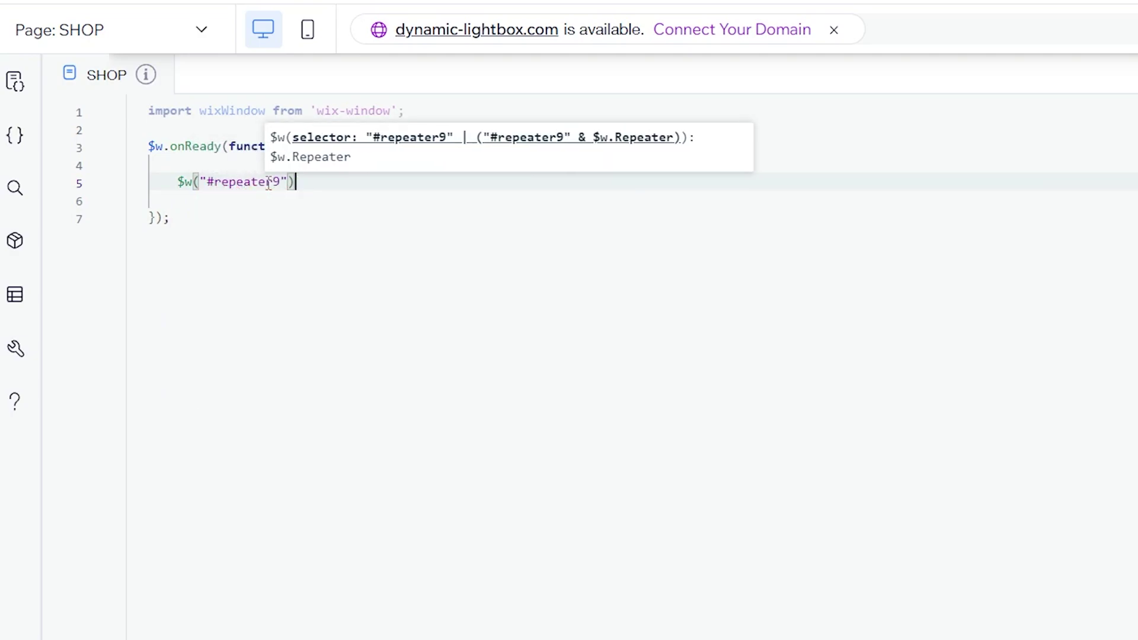
text(.onItemReady)
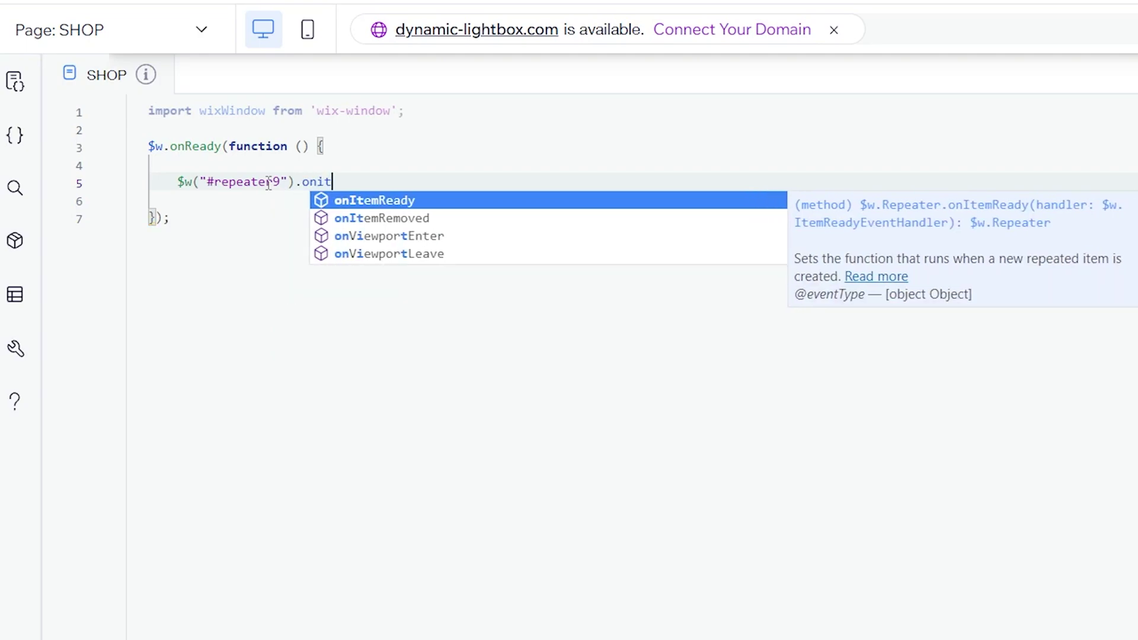
text((()=)
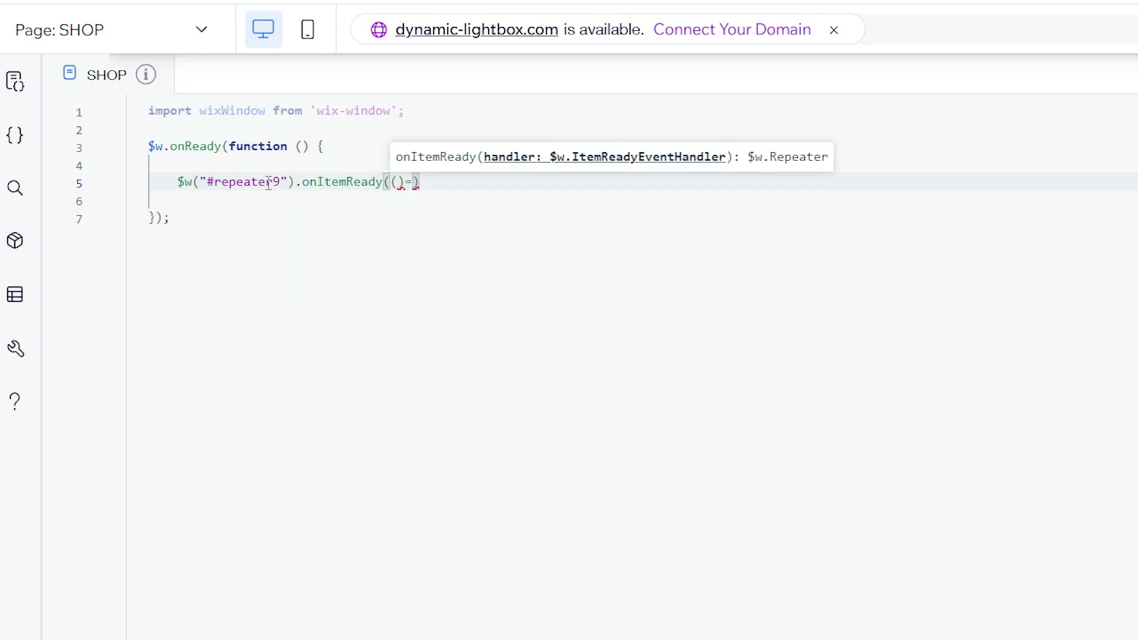
text(>{)
key(Return)
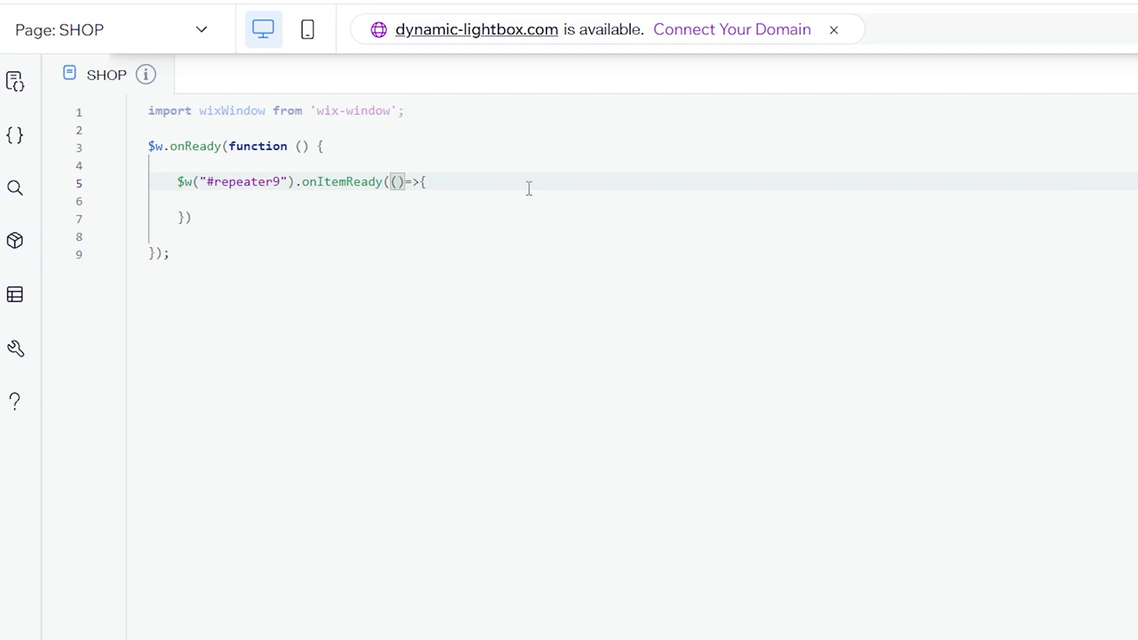
text($w, )
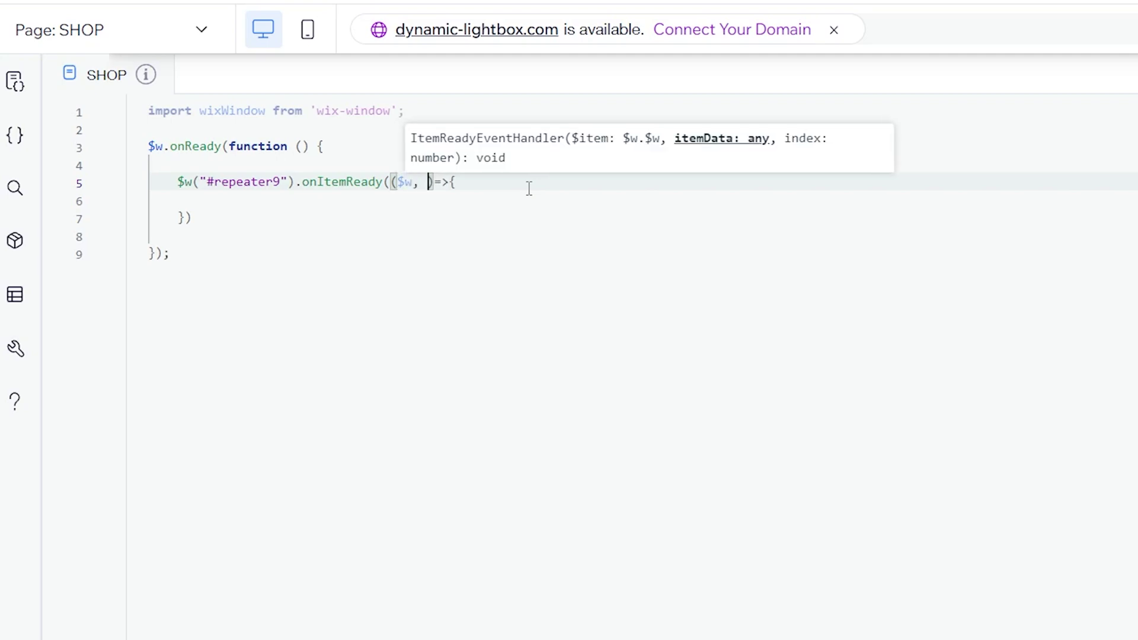
text(data)
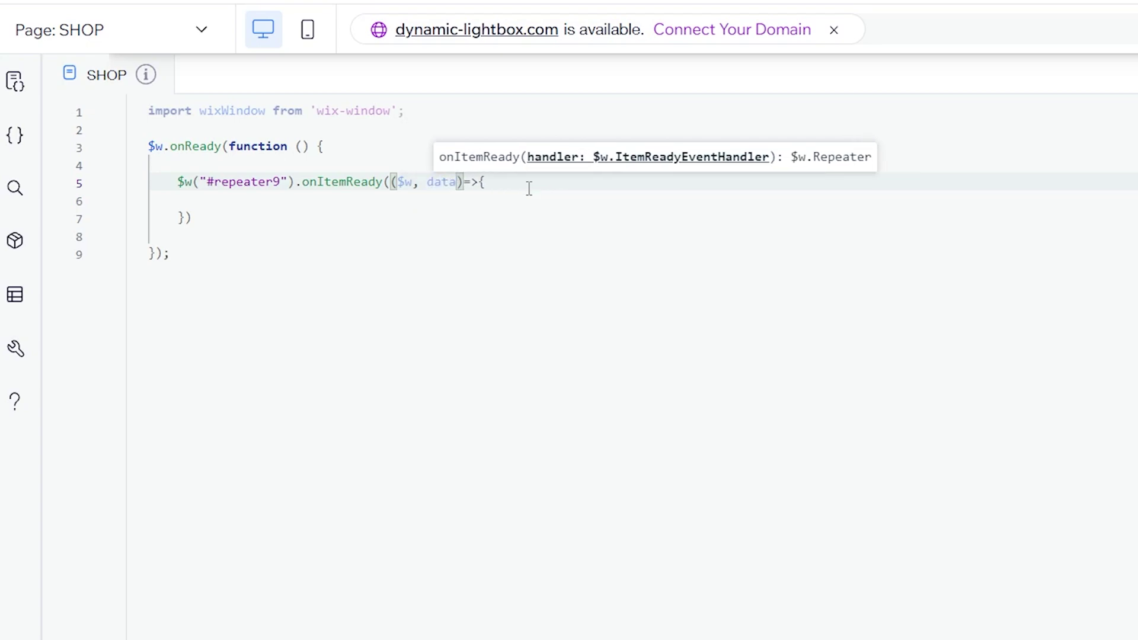
click(529, 188)
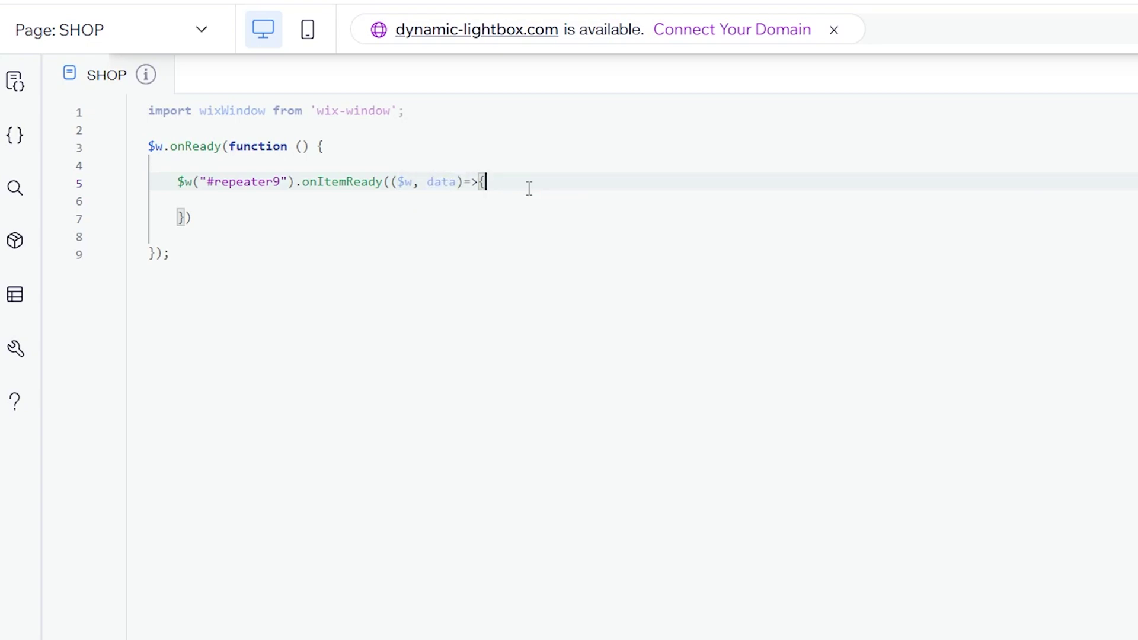
click(410, 184)
click(540, 187)
key(Return)
key(Return)
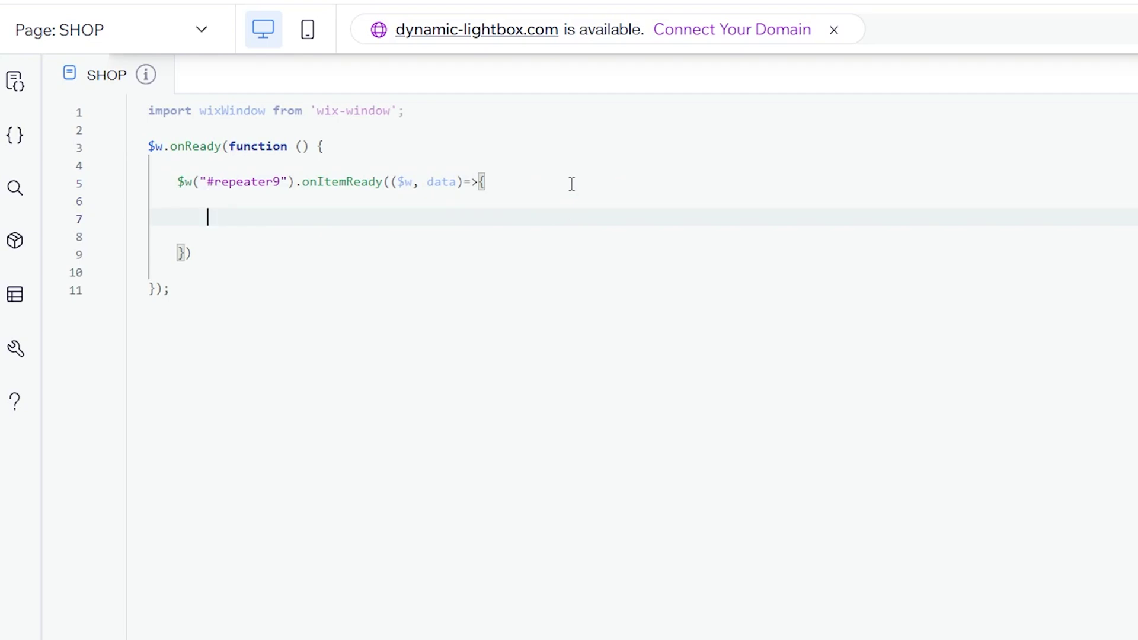
- Select the first card's View button and copy its ID triggerButton
click(1080, 144)
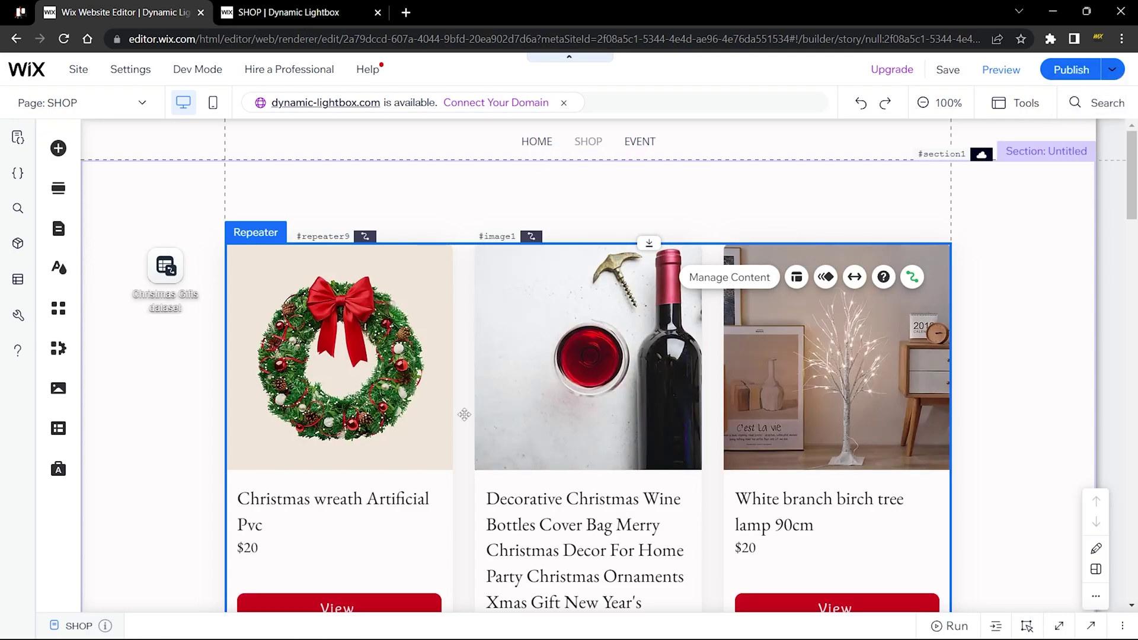
scroll(464, 414, down, 5)
click(335, 309)
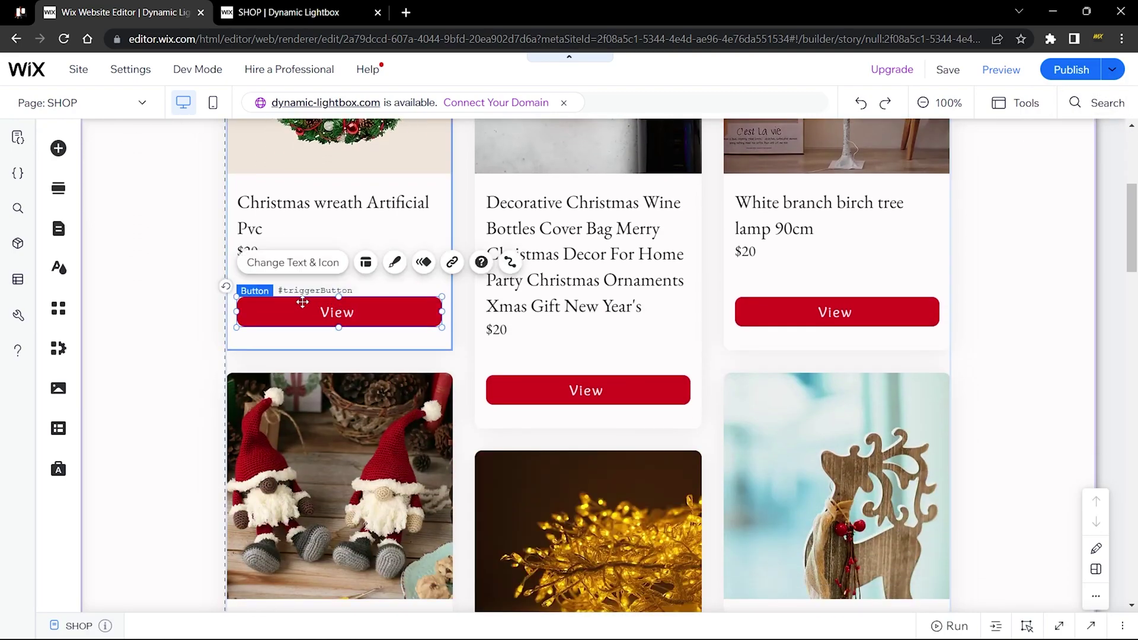
click(1055, 627)
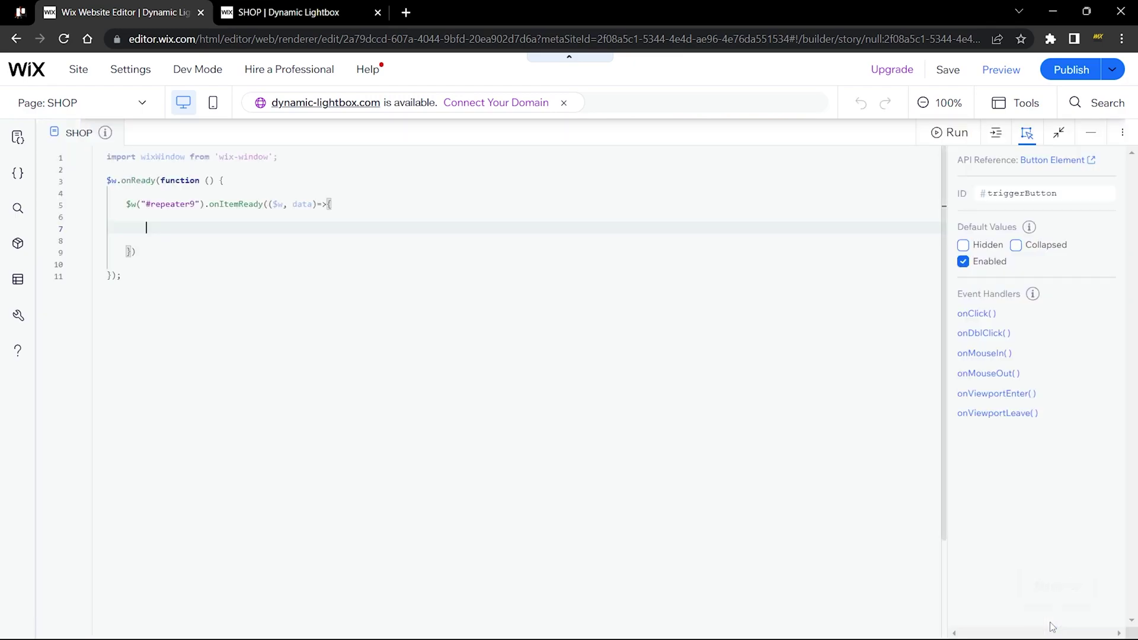
double_click(1034, 194)
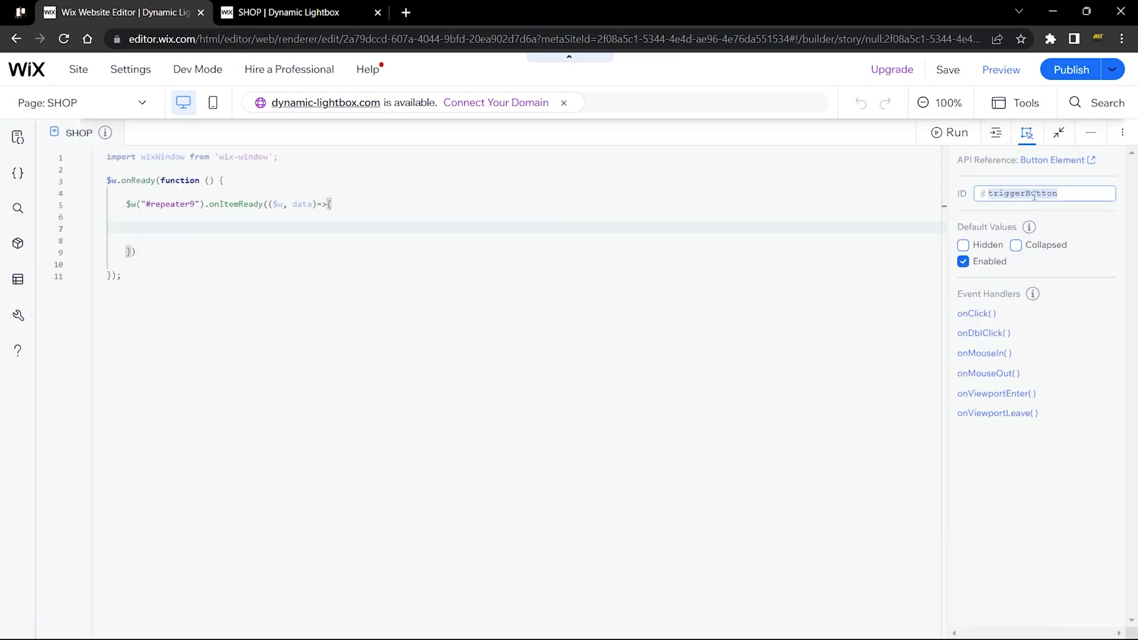
- On line 7, write $w("#triggerButton").onClick(()=>{ }) with blank lines inside its body
click(164, 230)
text($w(")
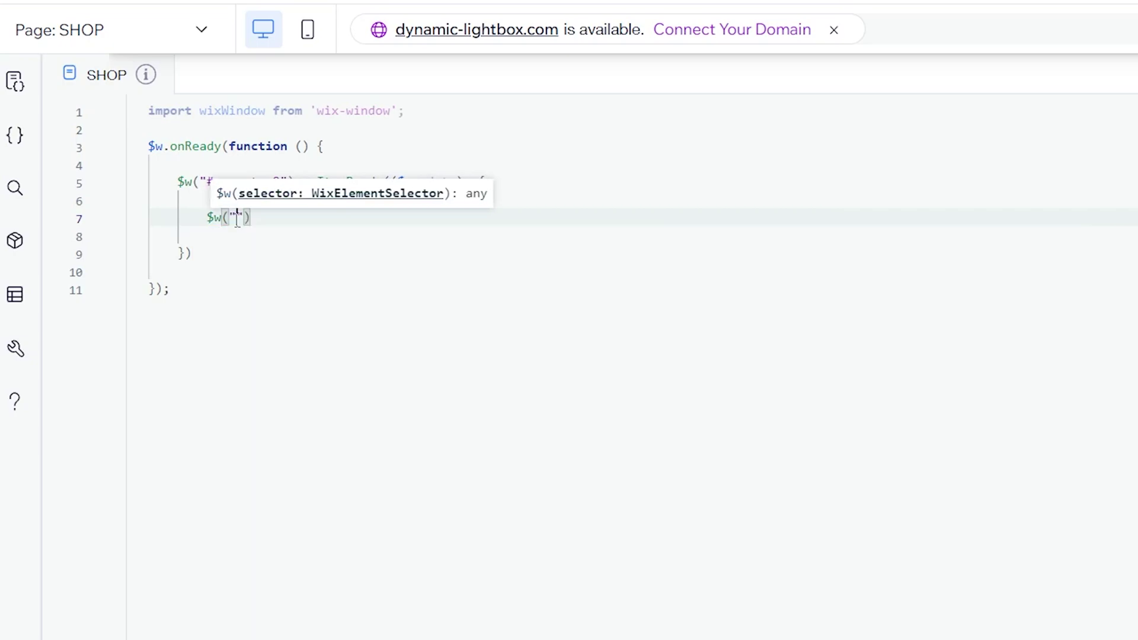
text(#)
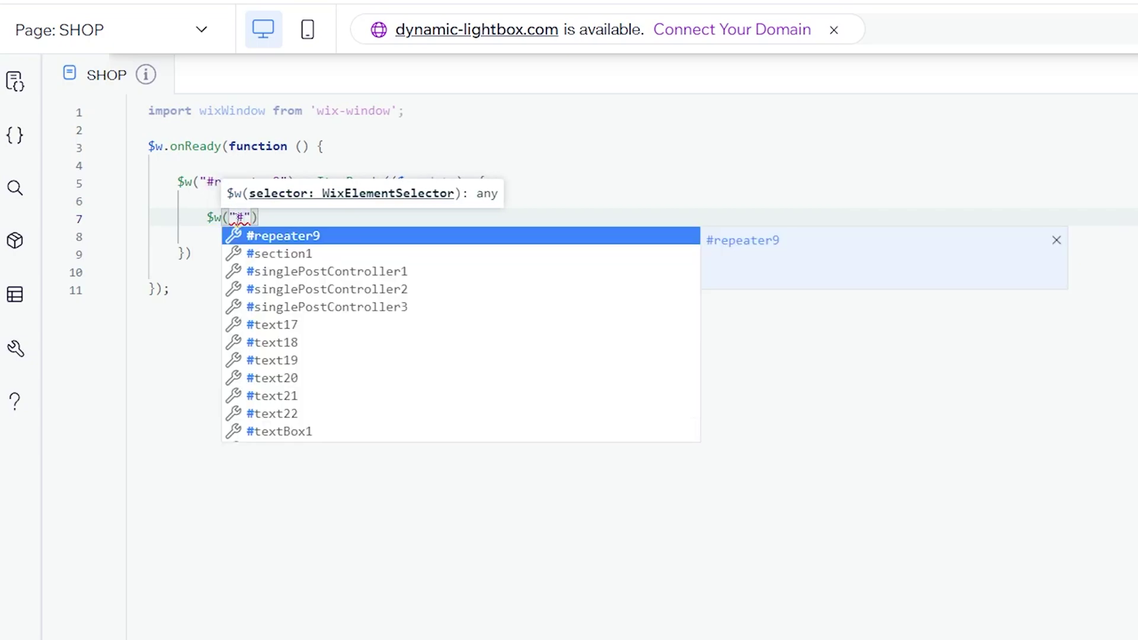
text(tr)
key(Return)
key(End)
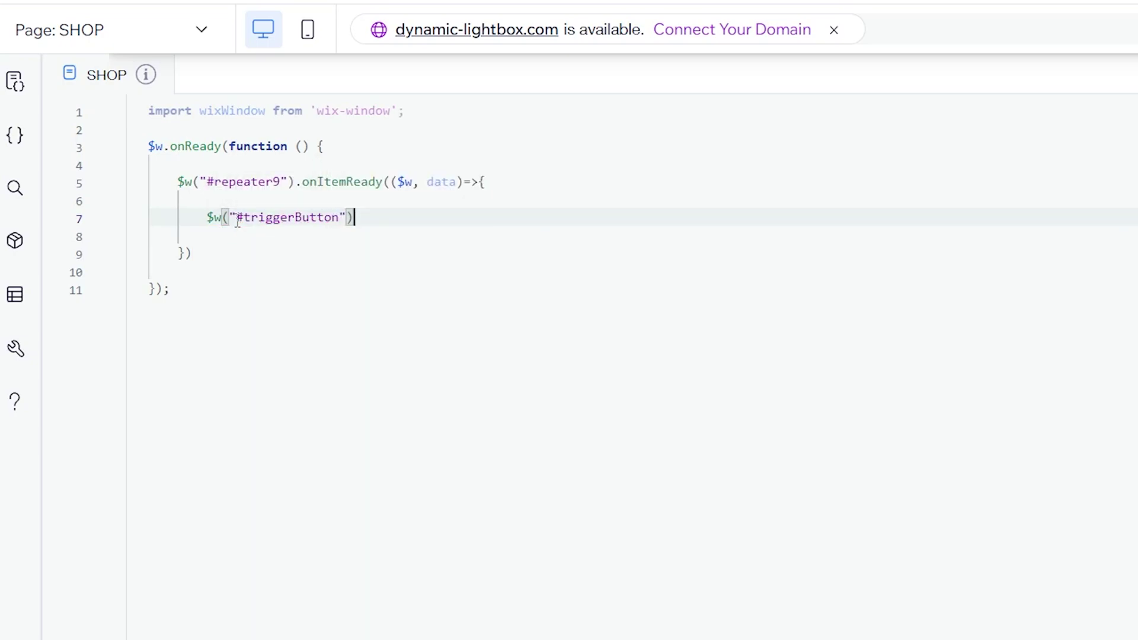
text(.onC)
key(Return)
text((()
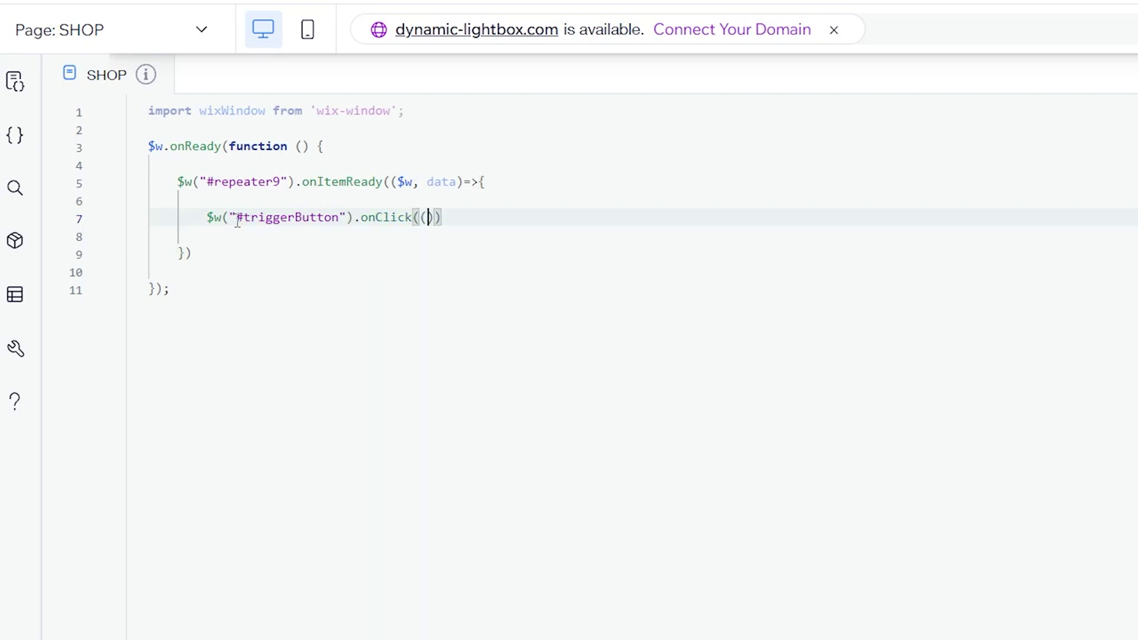
text()=>{)
key(Return)
click(320, 258)
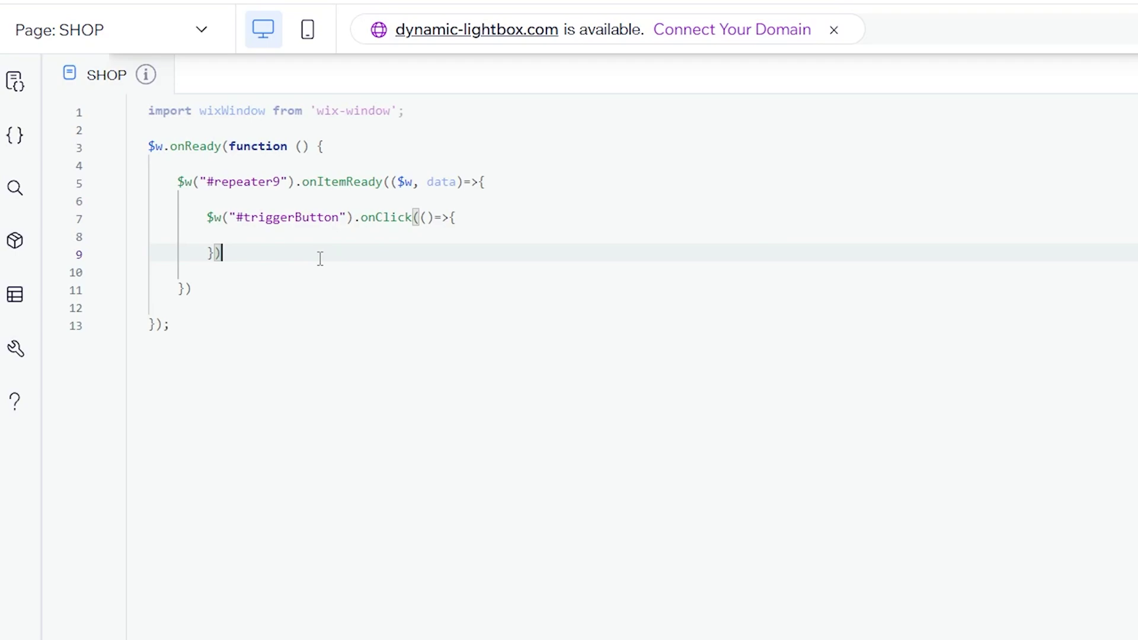
click(489, 215)
key(Return)
key(Return)
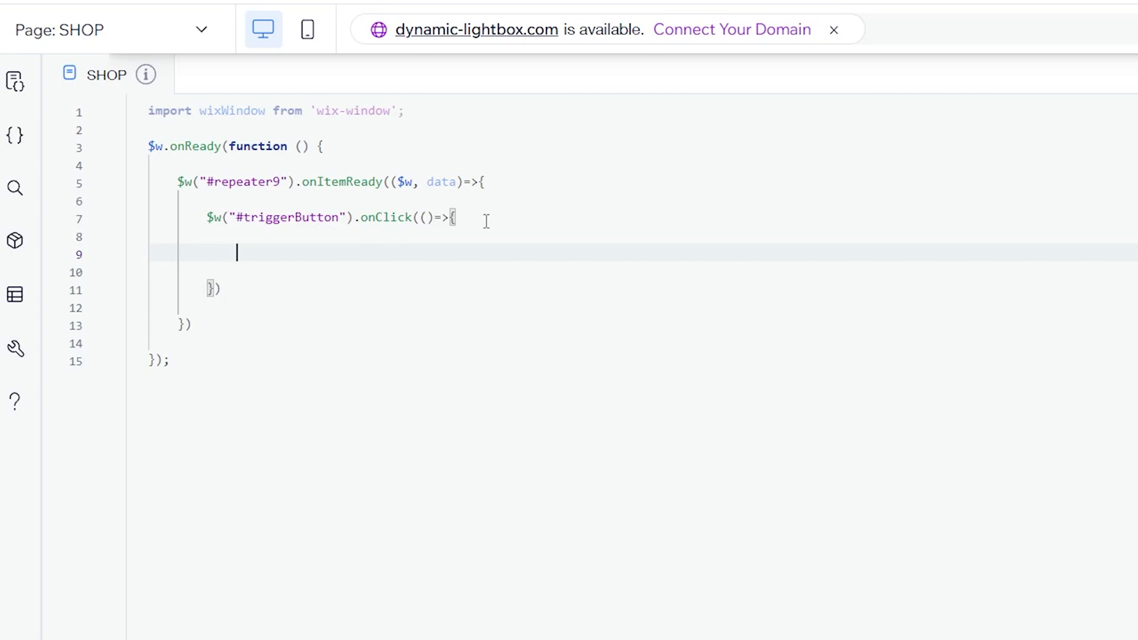
- Inside onClick, call wixWindow.openLightbox with "Christmas Lightbox" as the first argument
text(wix)
key(Return)
text(.op)
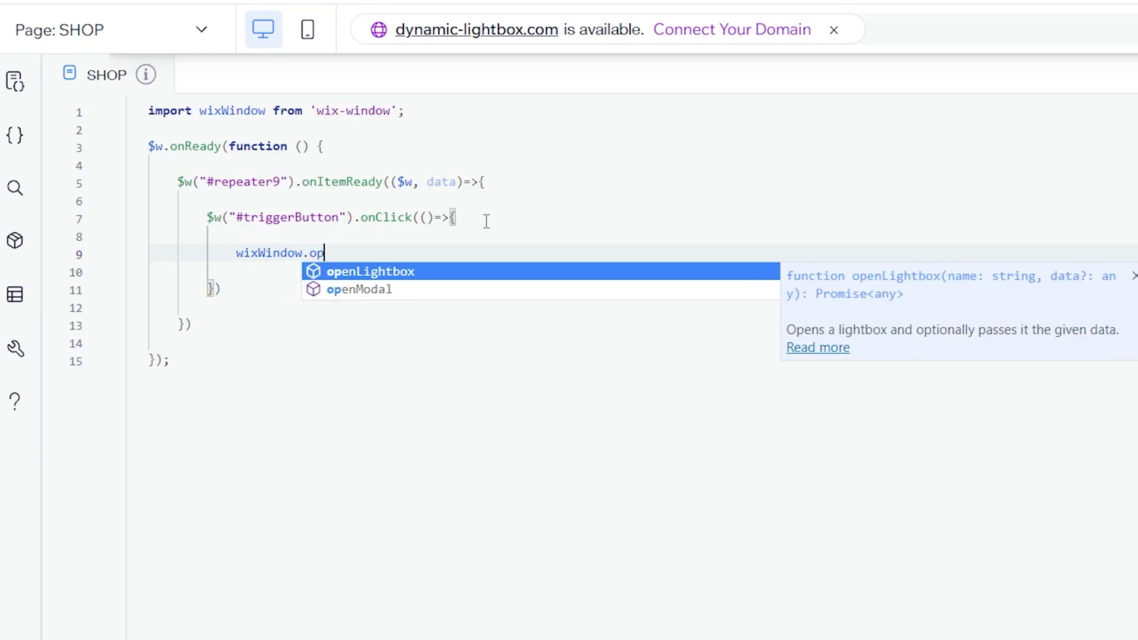
key(Return)
text(()
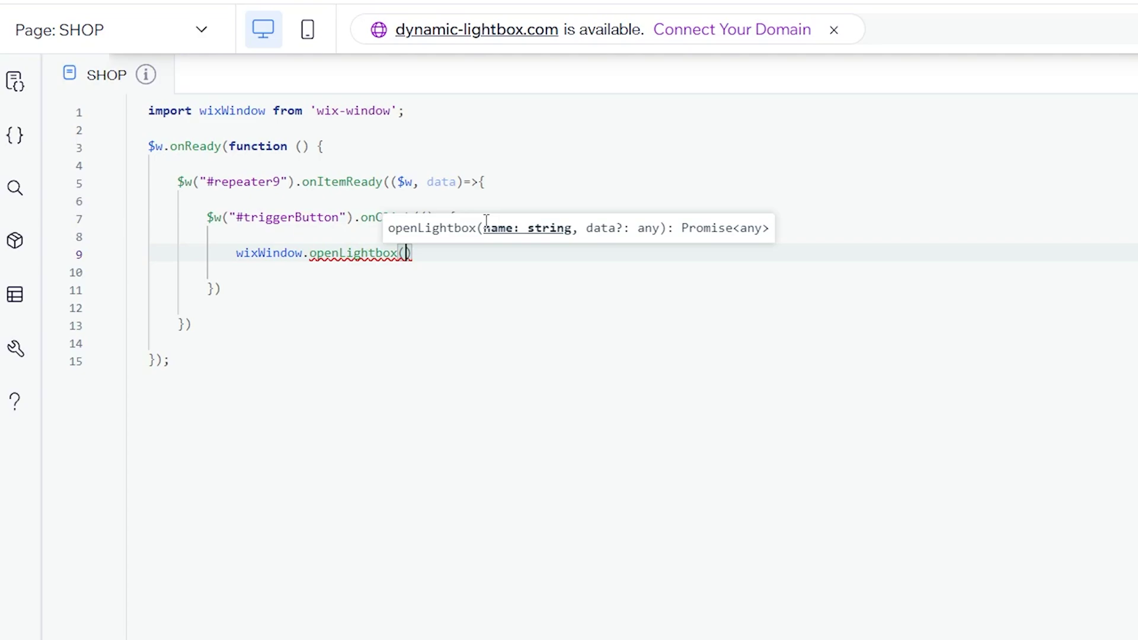
text(")
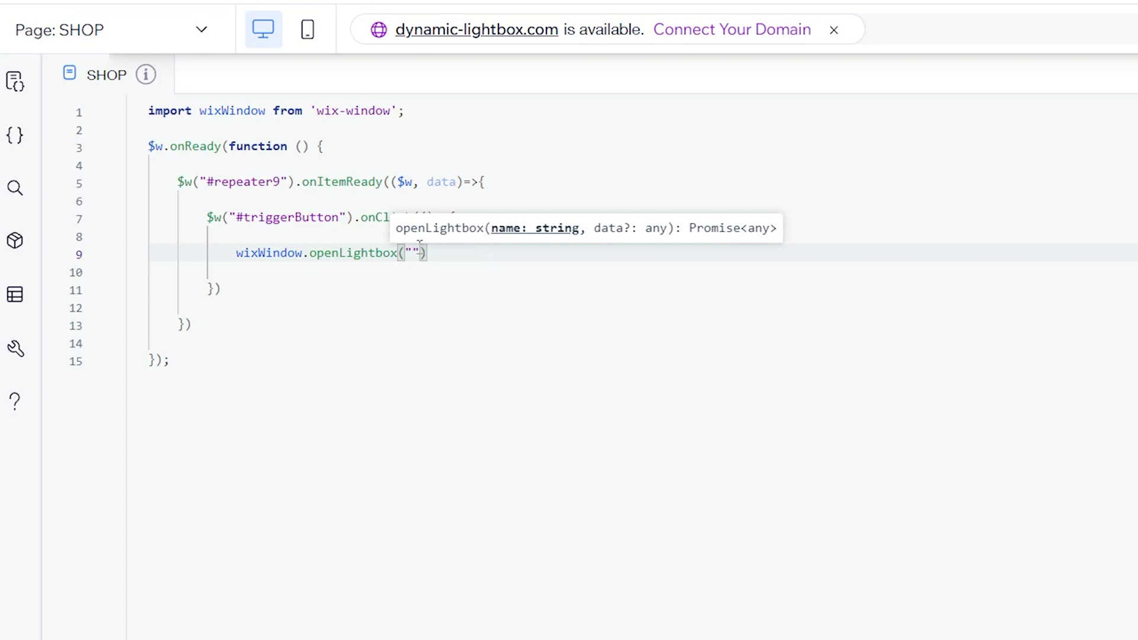
text(Christmas Lightbox)
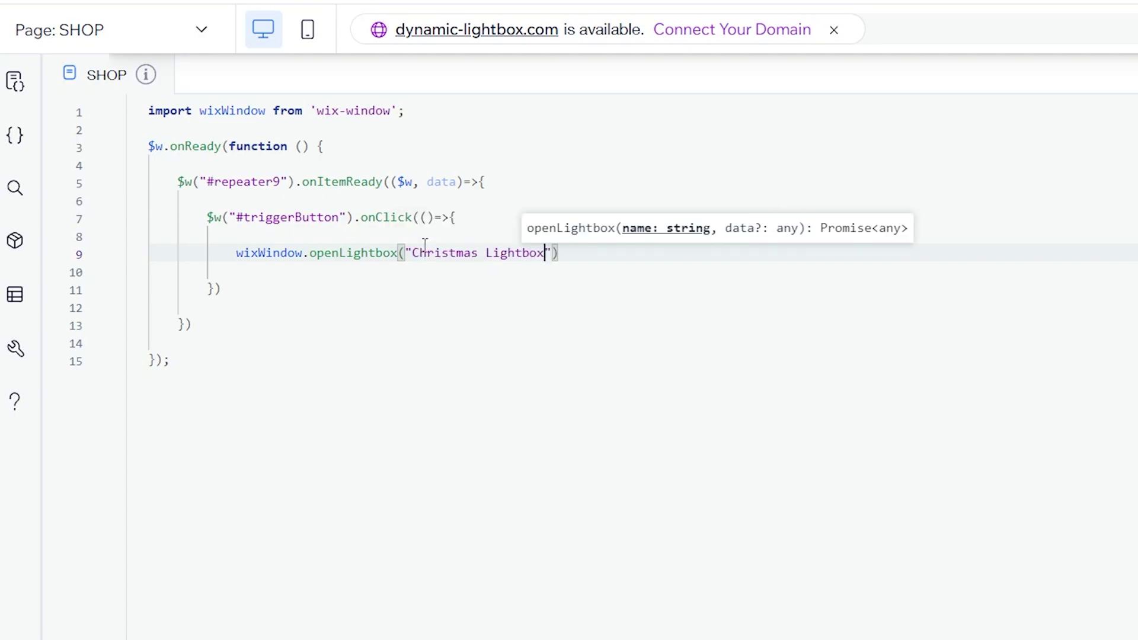
key(Right)
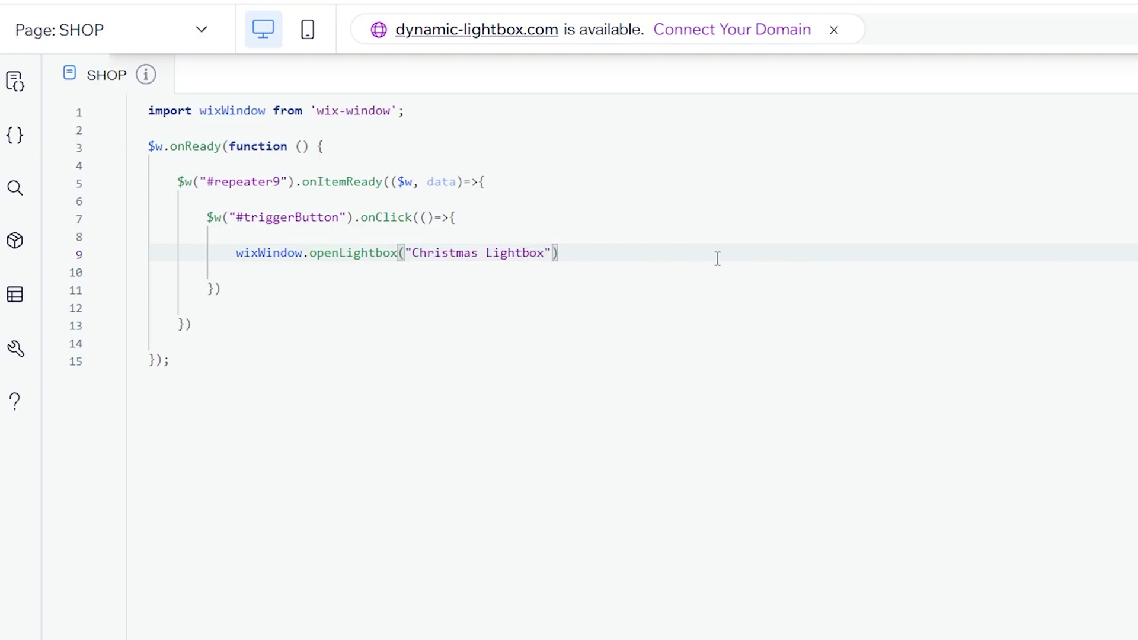
text(, da)
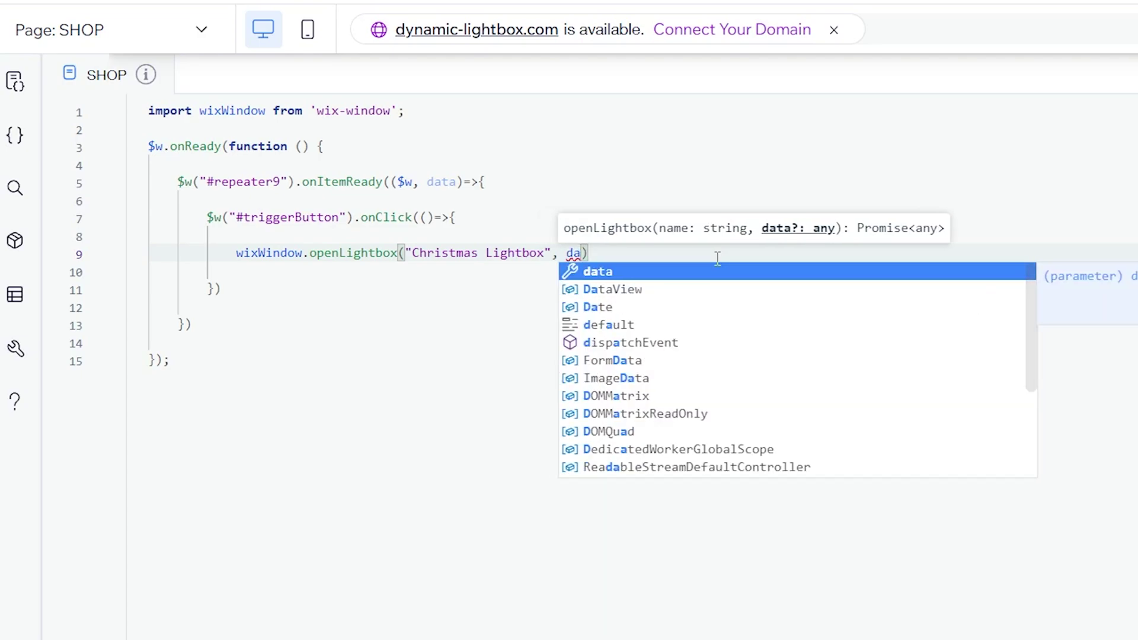
- Pass data._id as the second argument to openLightbox
key(Return)
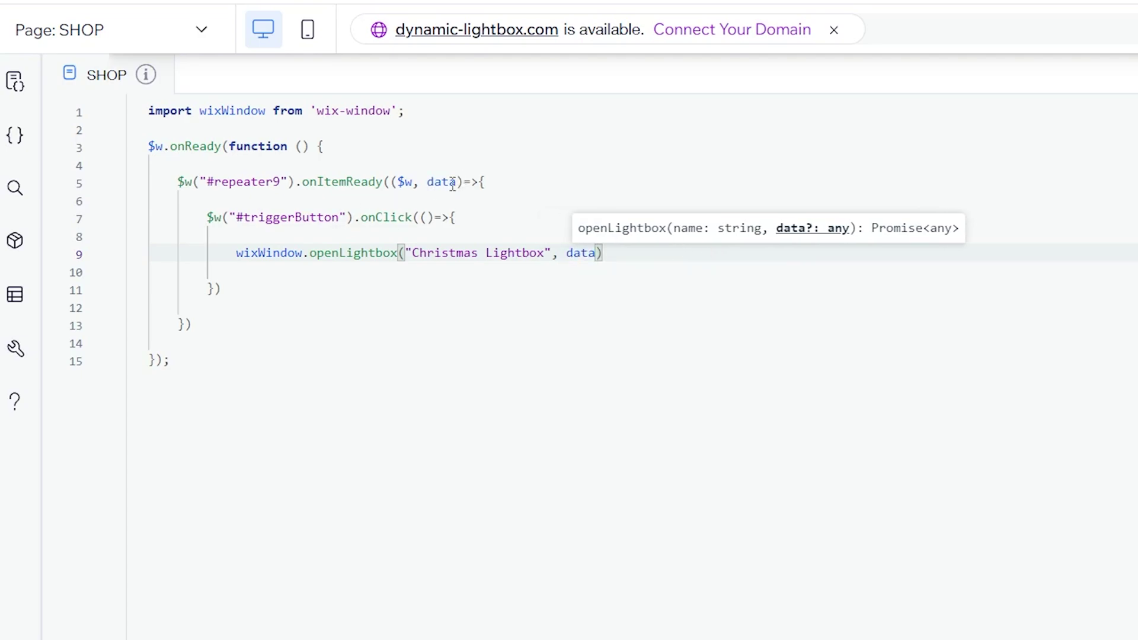
click(452, 183)
click(595, 252)
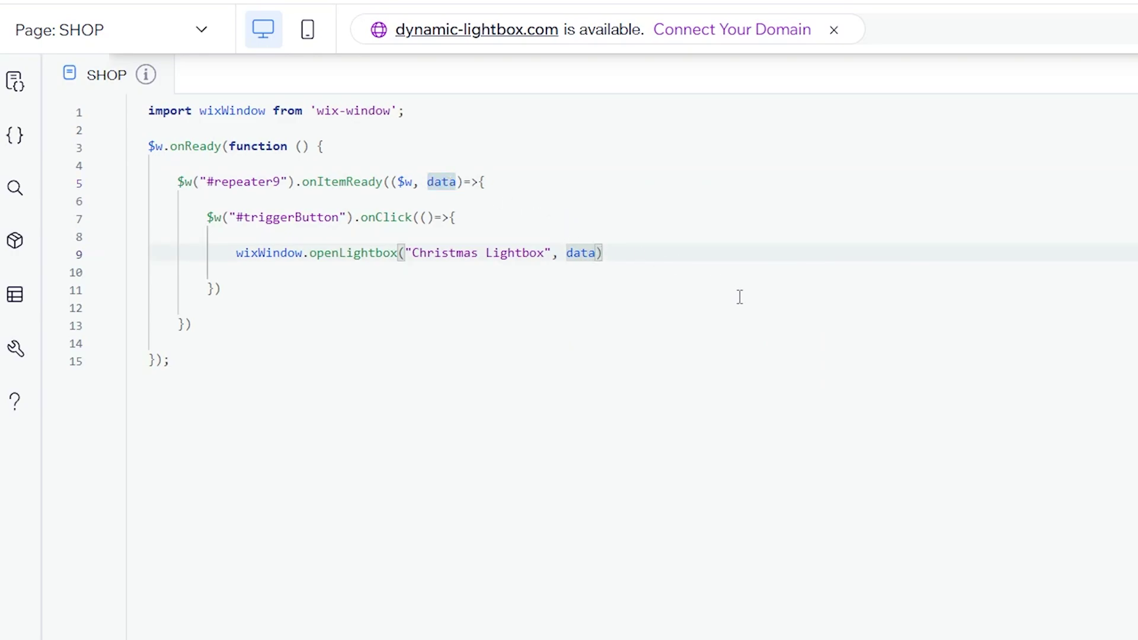
text(._id)
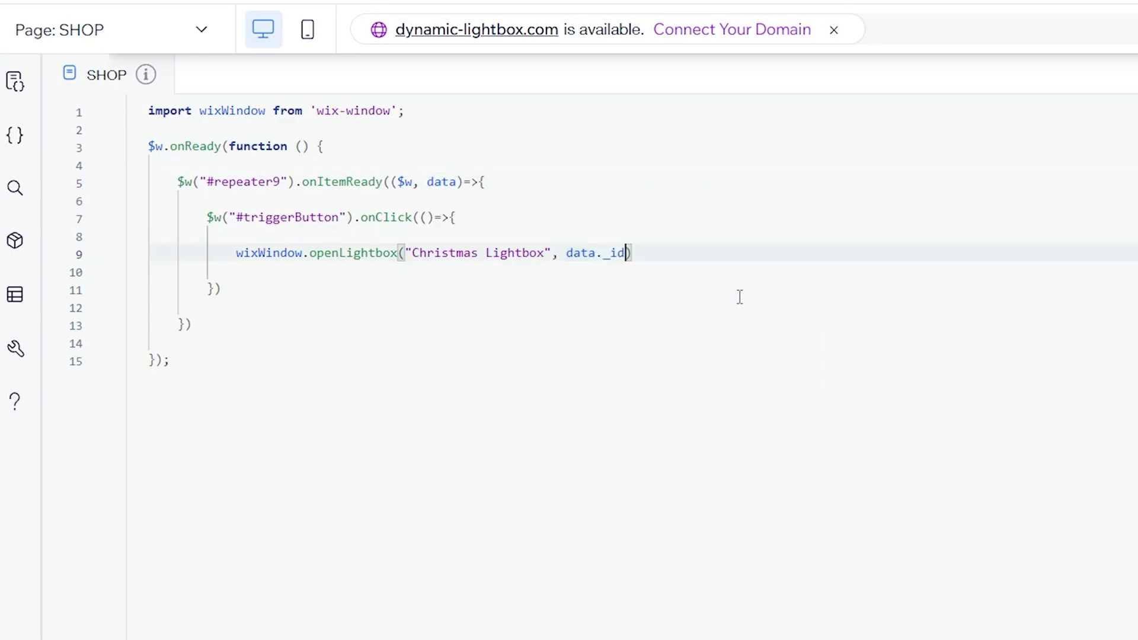
- Check in the Christmas Gifts collection that the ID field's key is _id, then close it
mouse_move(608, 260)
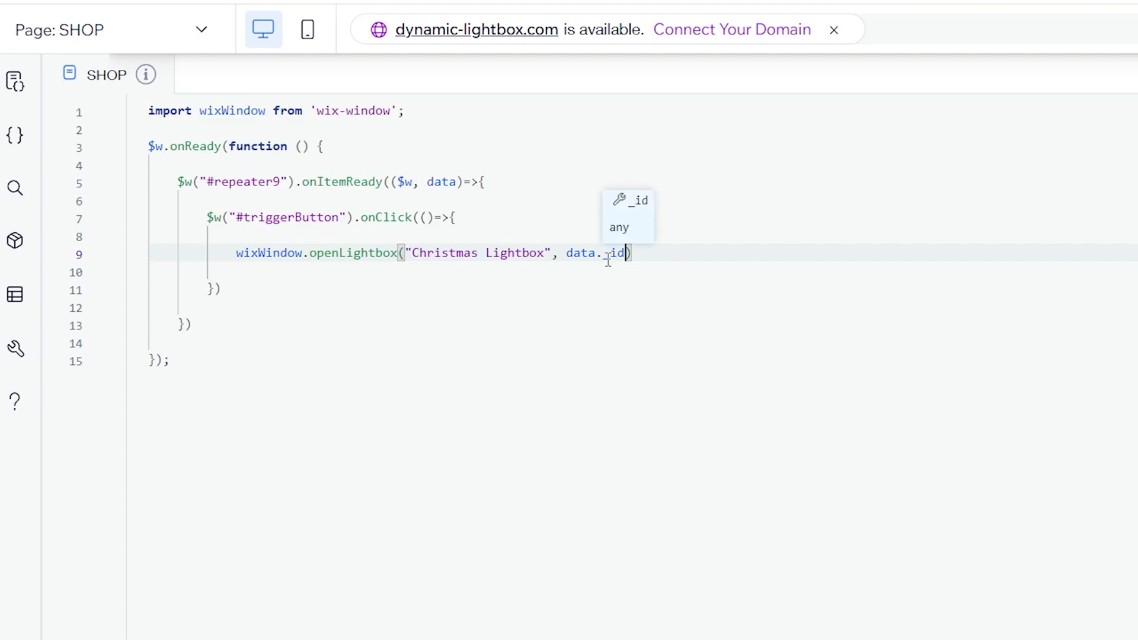
click(15, 294)
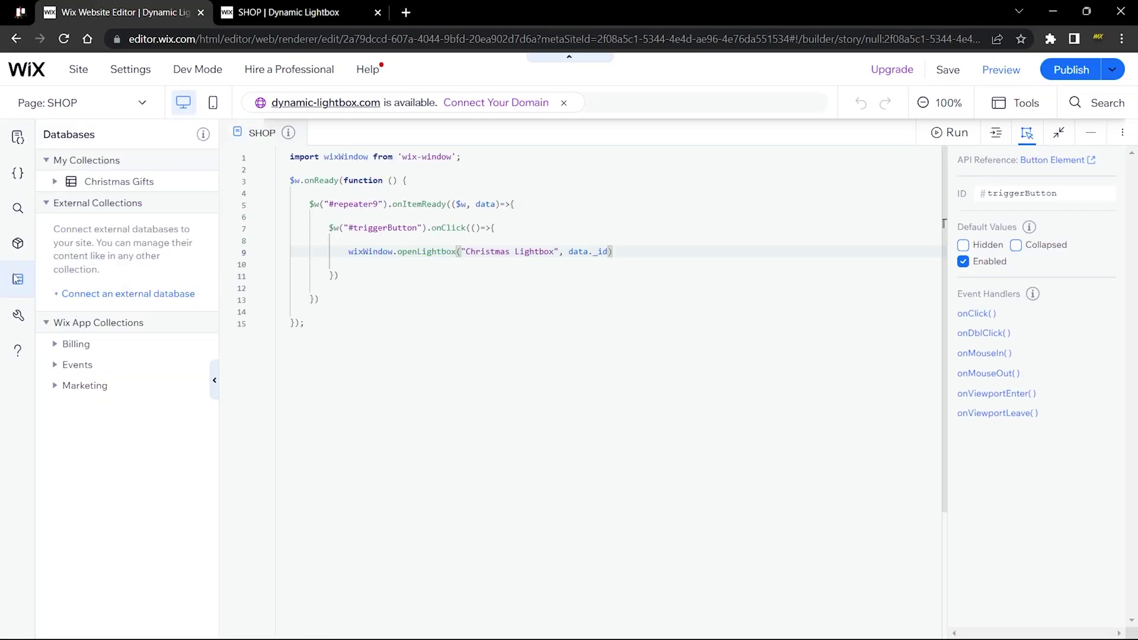
mouse_move(205, 184)
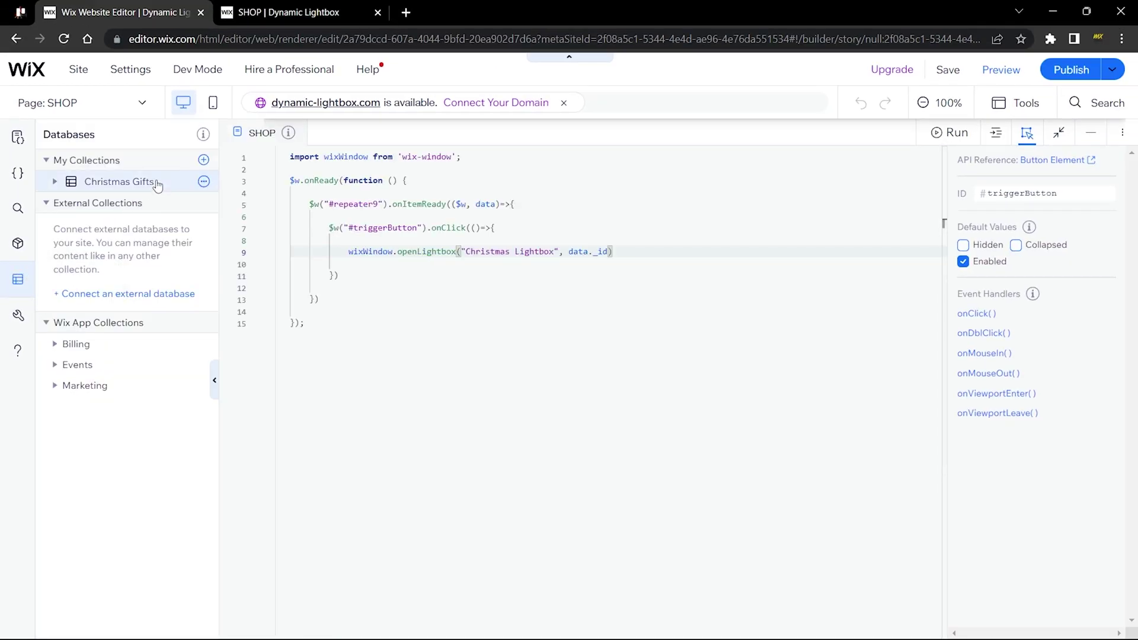
click(205, 184)
click(256, 188)
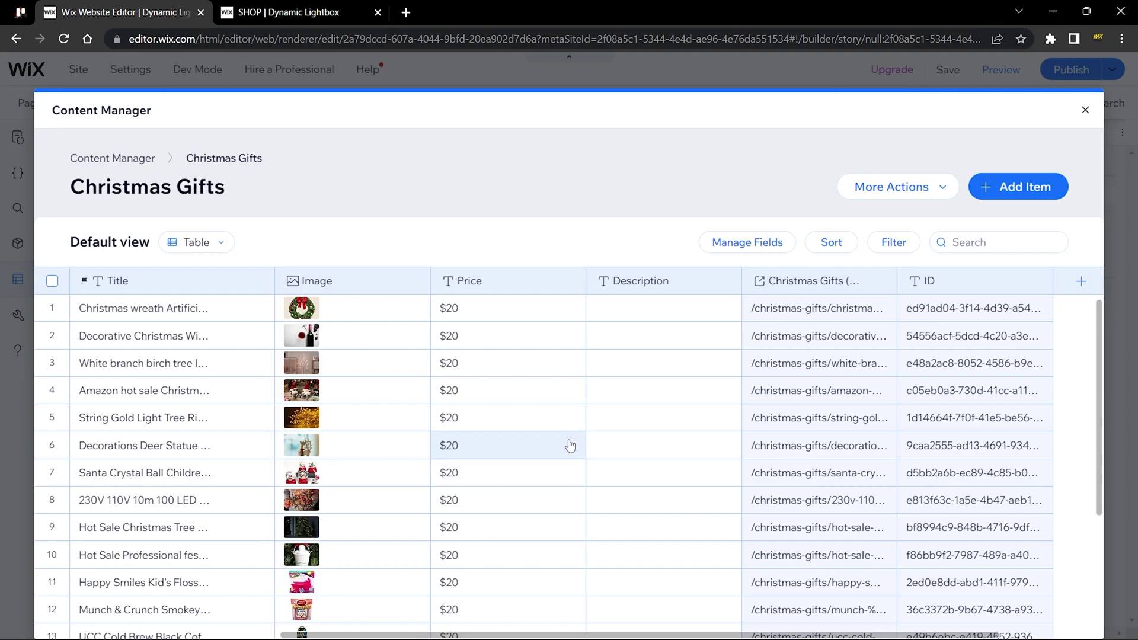
click(946, 285)
click(923, 323)
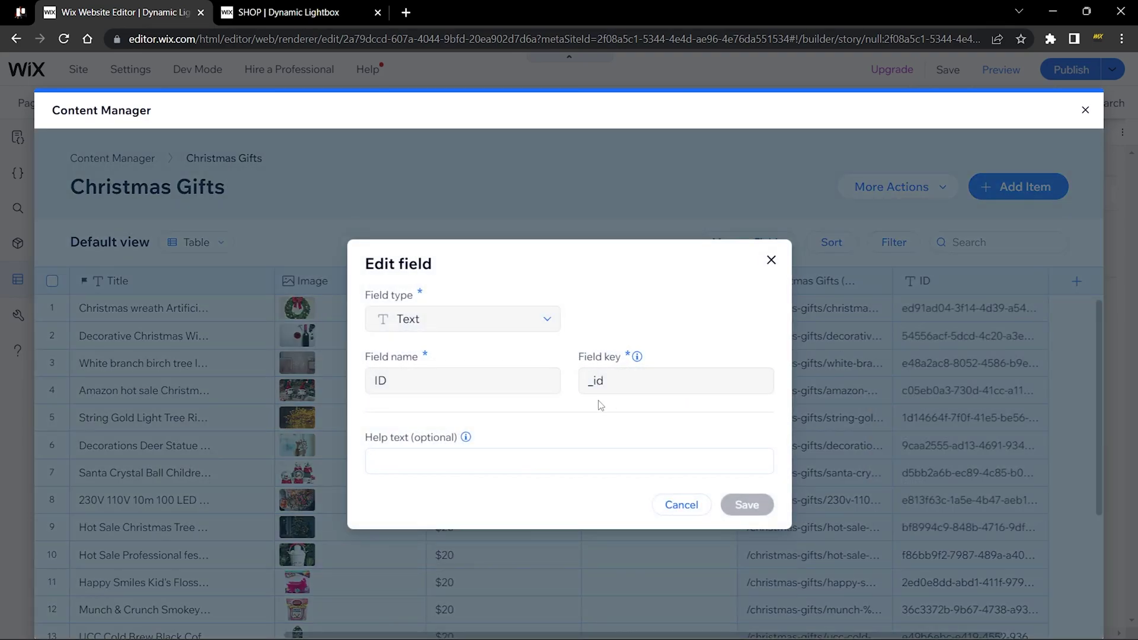
double_click(599, 379)
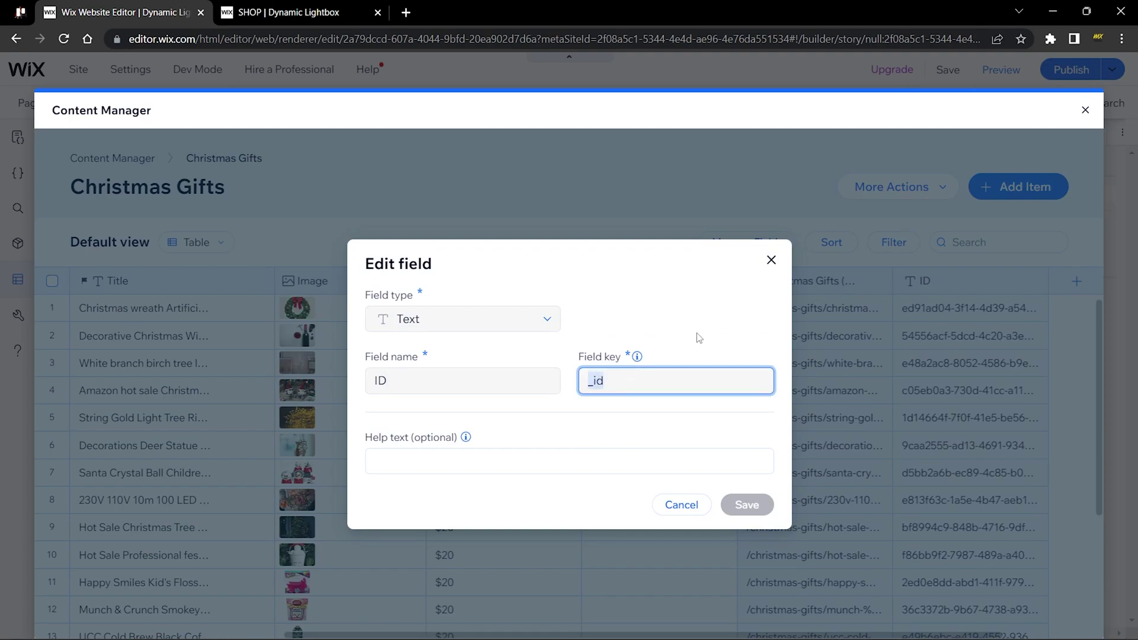
click(770, 261)
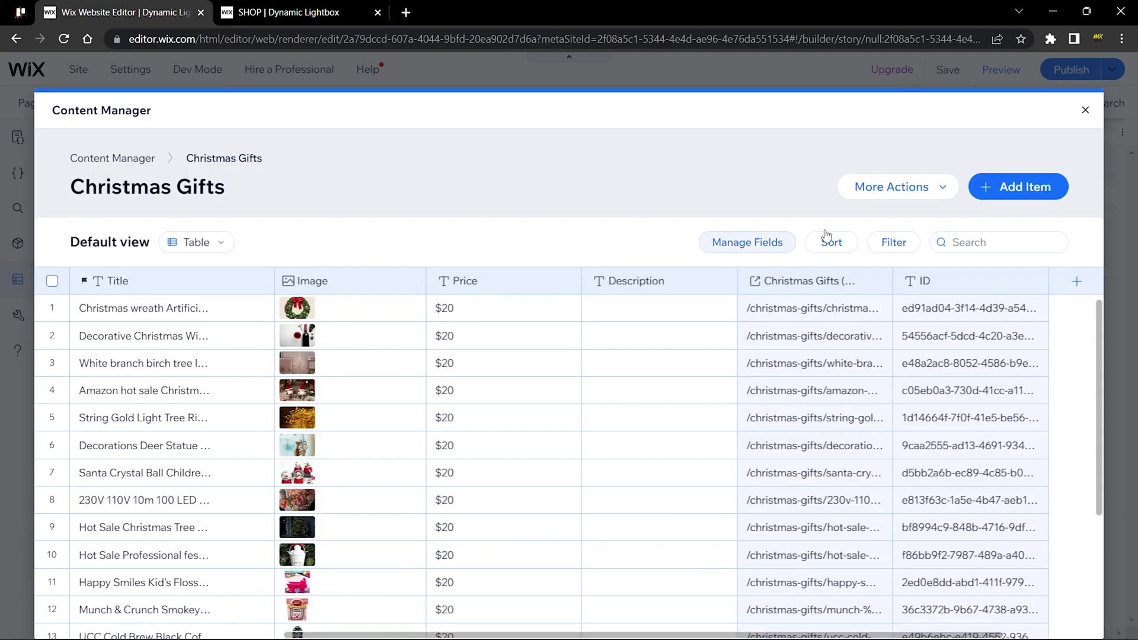
click(1085, 110)
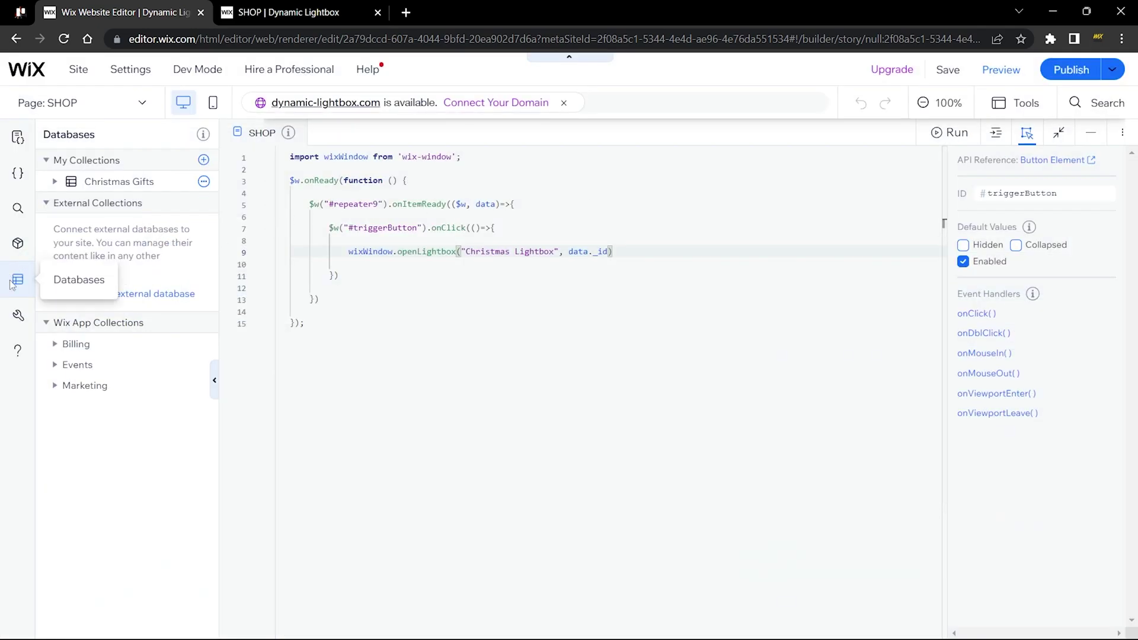
- Auto-format the SHOP page code and check the matching brace on line 5
right_click(517, 282)
click(537, 294)
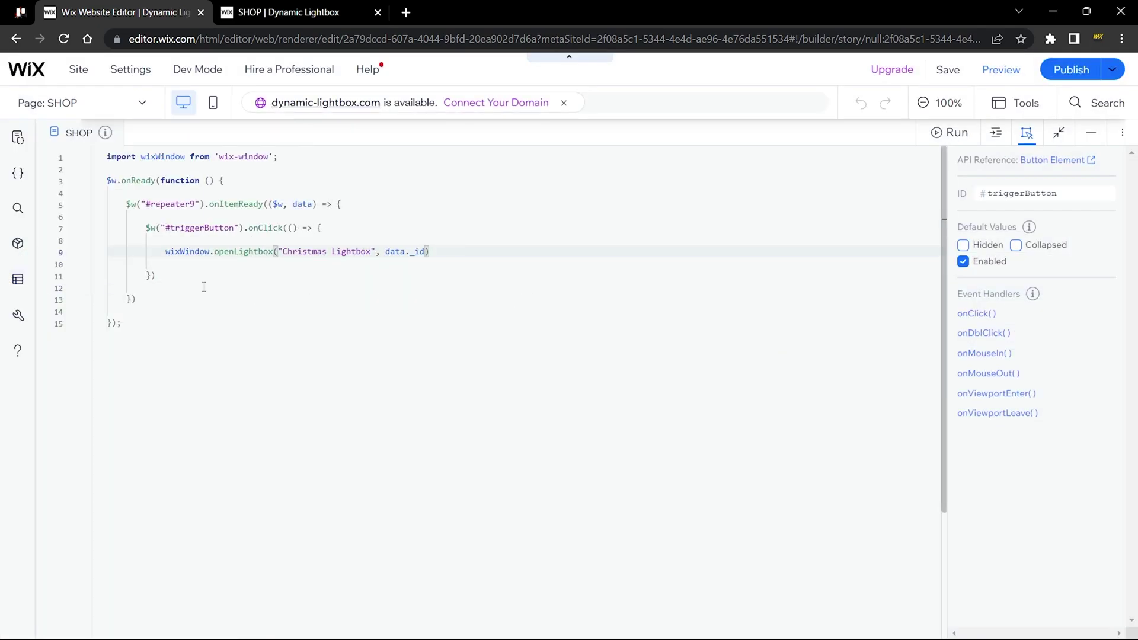
click(362, 202)
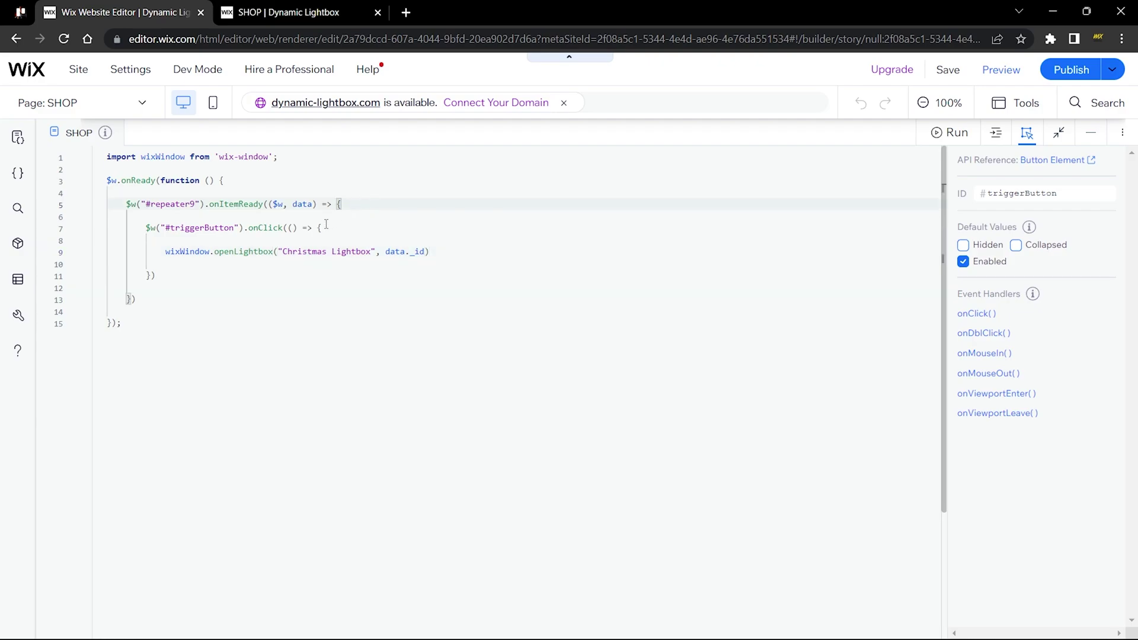